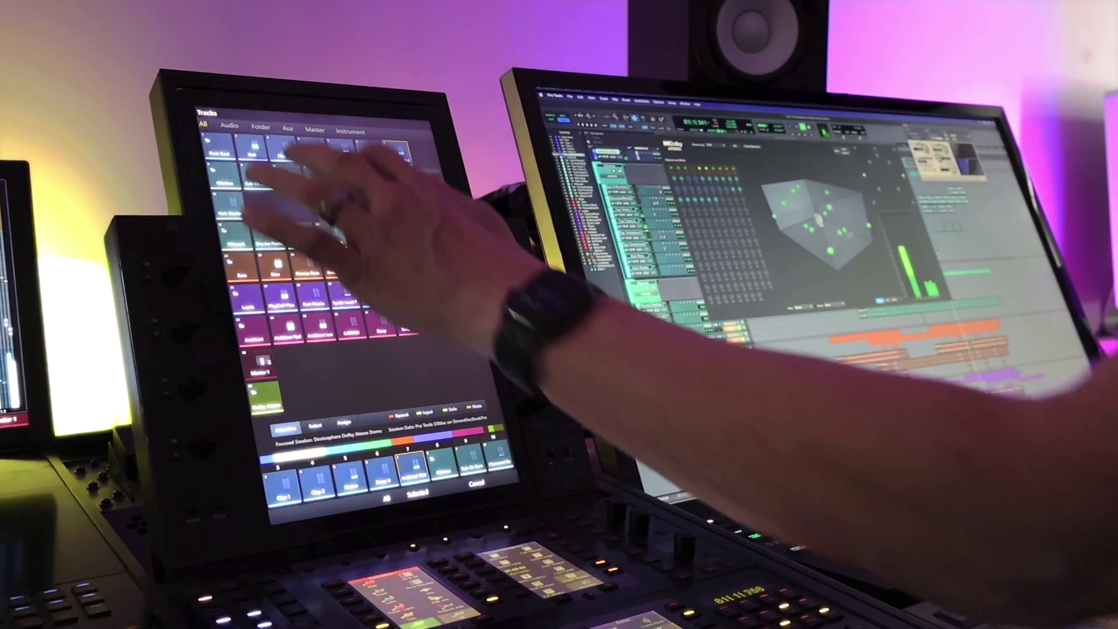
Open the object panners for Top Tinies 1 and Chorused Rumble 2 from the control surface touchscreen
left_click(284, 490)
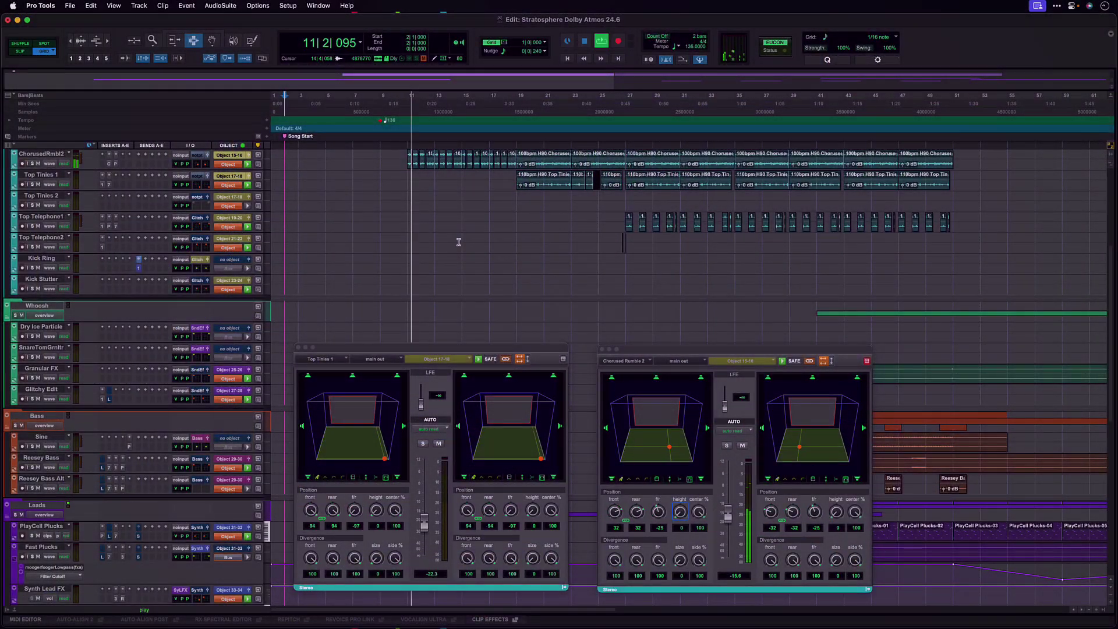
Close the floating object panners and bring up the Dolby Atmos Renderer's 9.1.6 room view
scroll(459, 242, "up", 8)
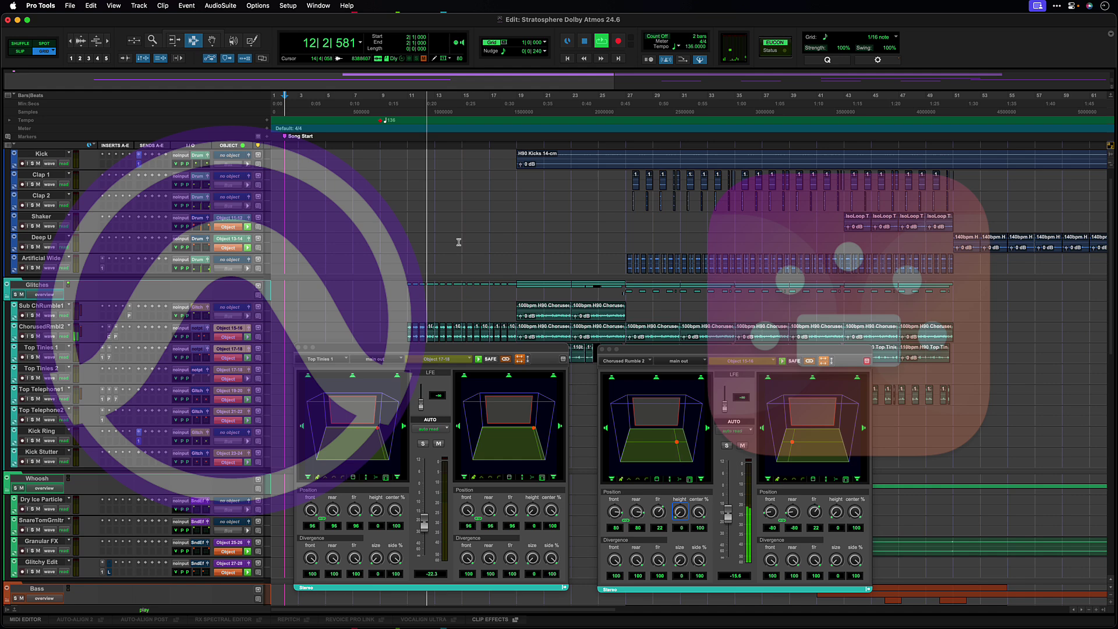
scroll(459, 242, "up", 1)
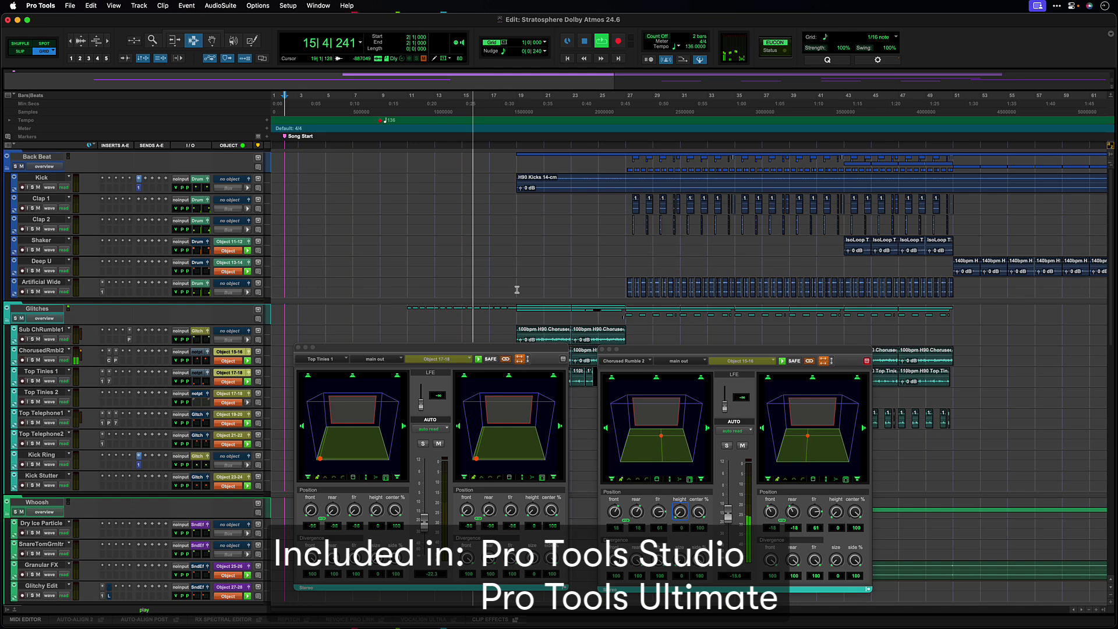
key("ctrl+alt+super+w")
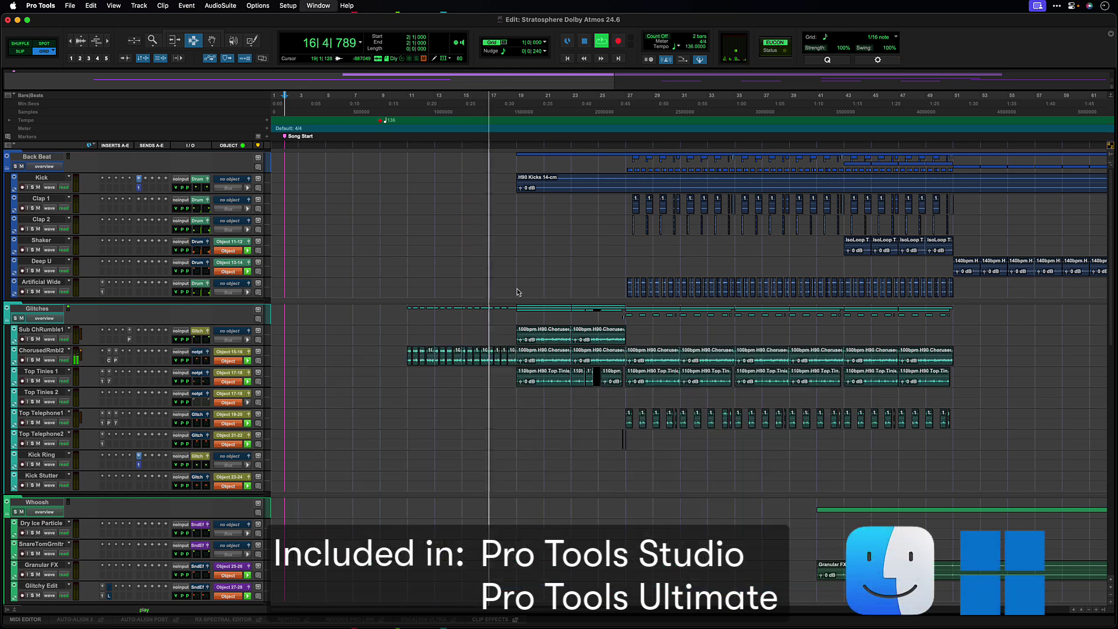
key("super+equal")
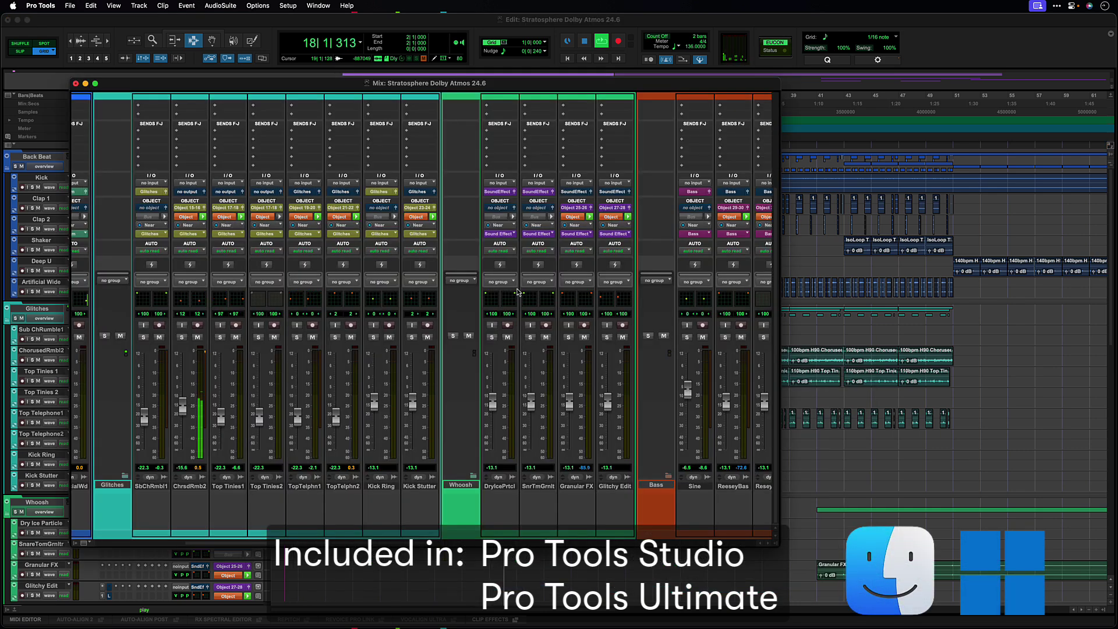
key("super+equal")
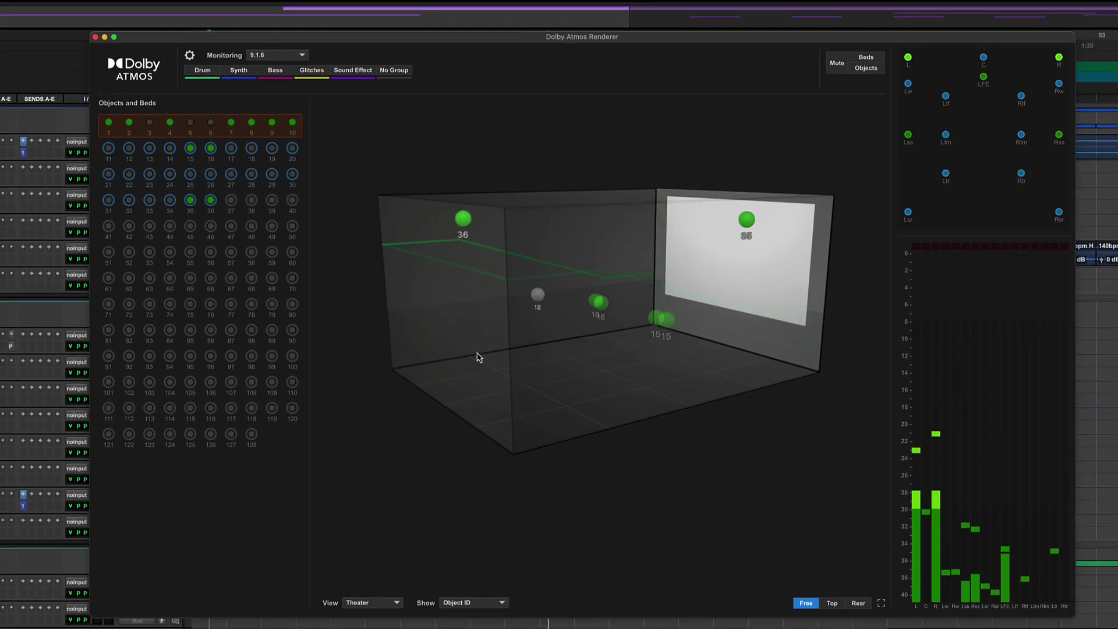
Rotate the renderer room view to face front and check the monitoring formats without changing them
left_click_drag(479, 357, 554, 354)
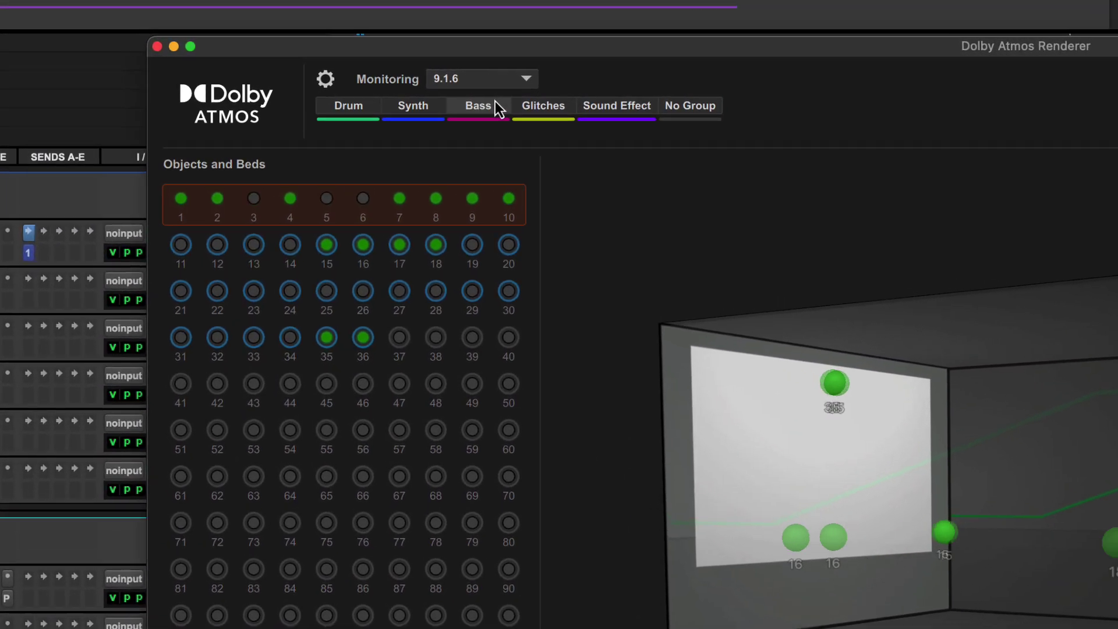
left_click(516, 86)
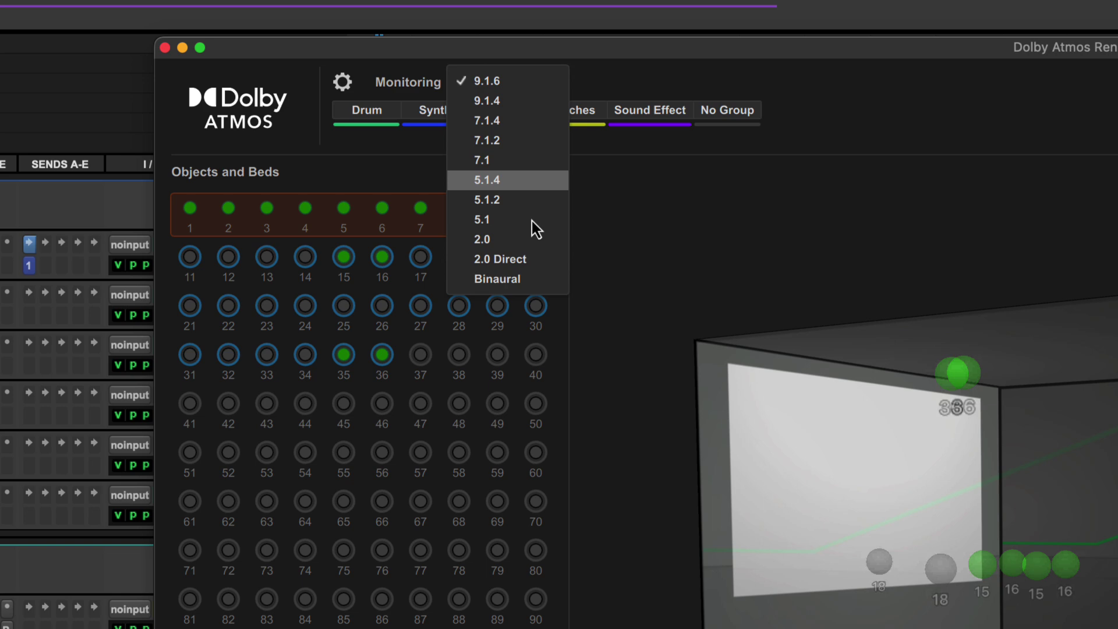
left_click(624, 276)
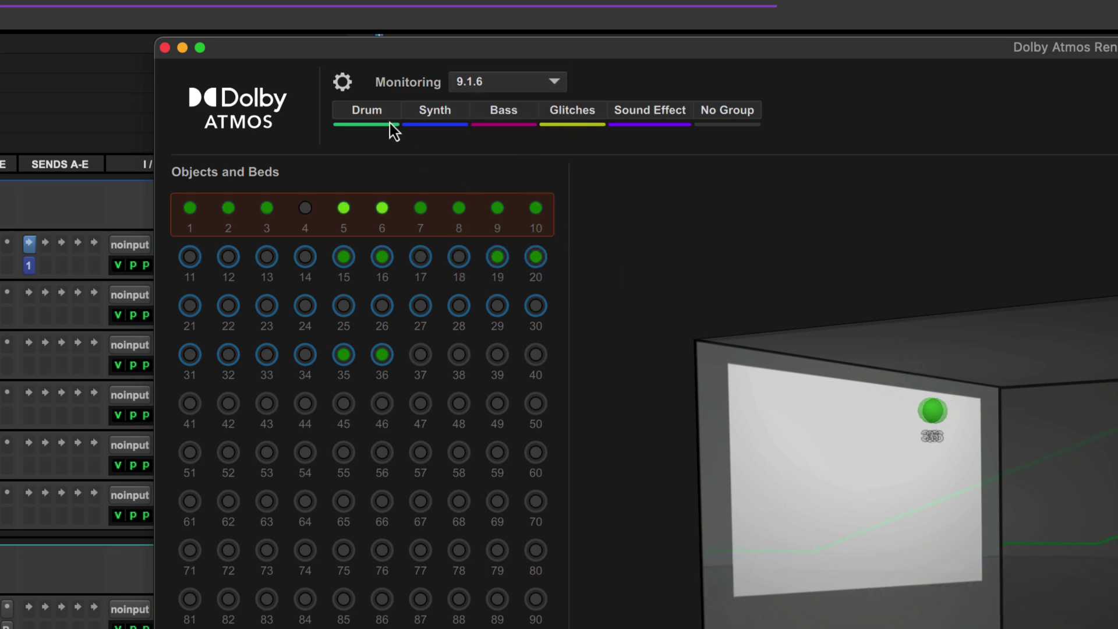
Review the renderer's headphone, loudness and trim/downmix re-render settings
left_click(338, 83)
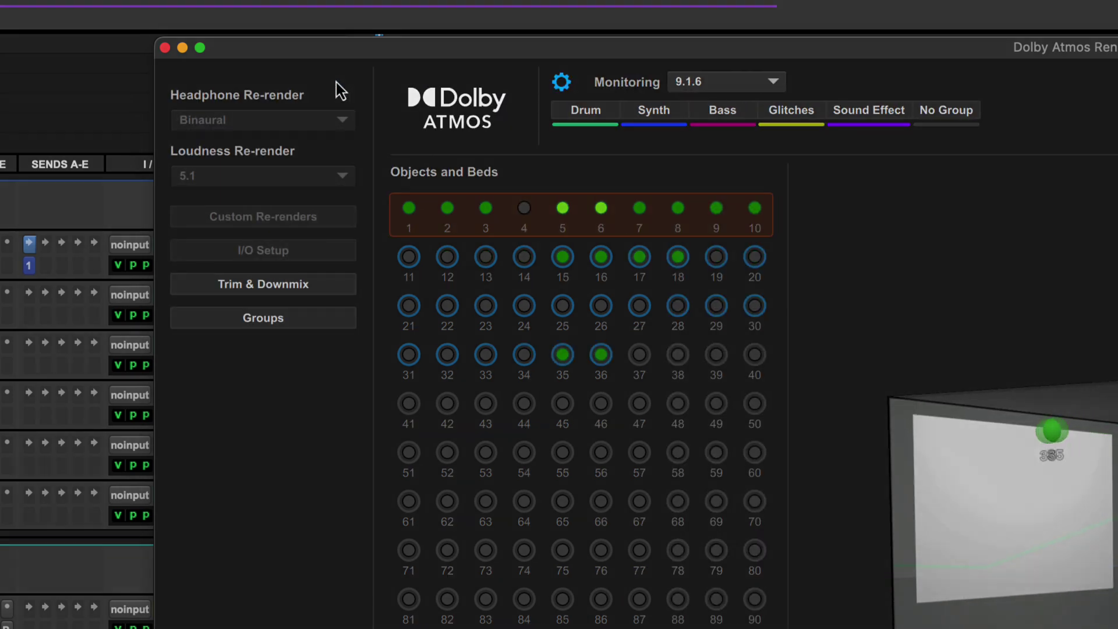
left_click(326, 120)
left_click(326, 176)
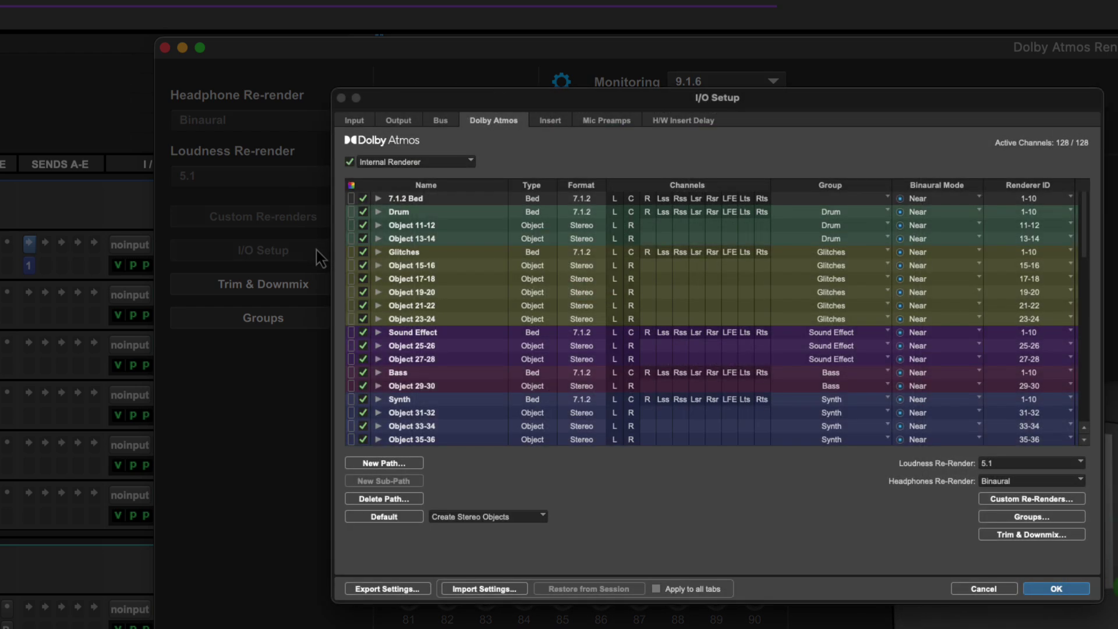
left_click(316, 284)
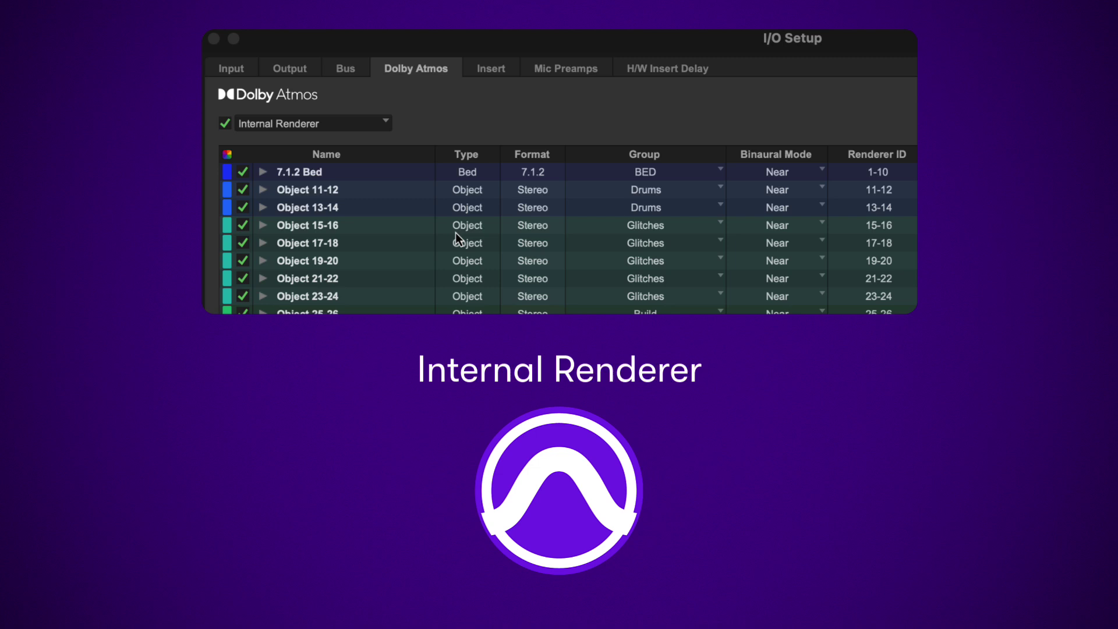
Change the renderer from Internal to External Renderer with host 192.168.1.215
left_click(379, 125)
left_click(404, 155)
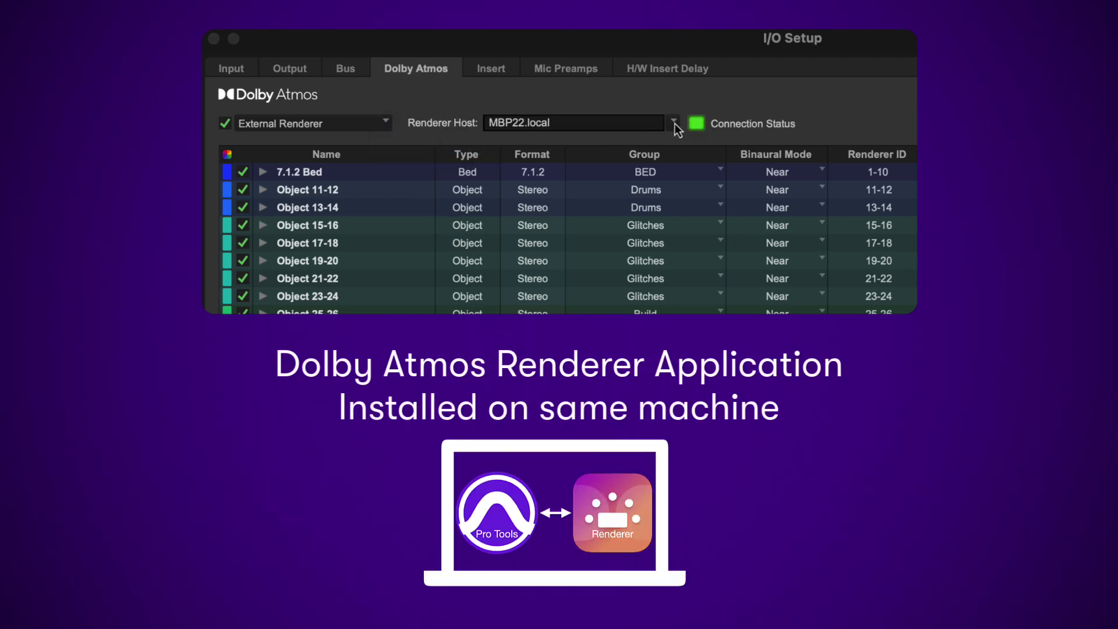
left_click(674, 124)
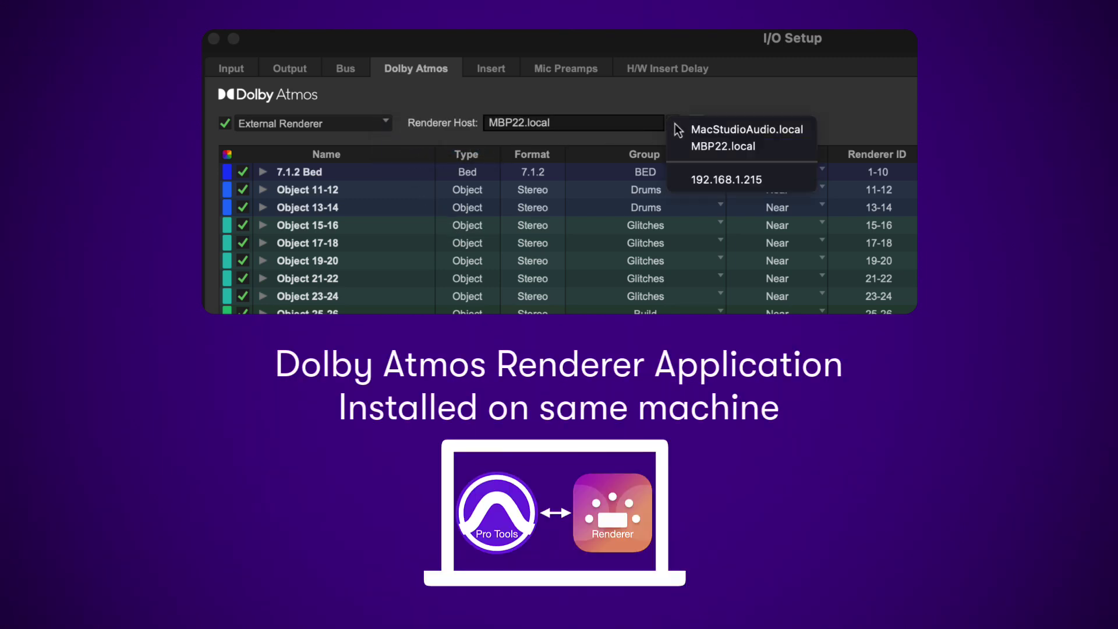
left_click(721, 181)
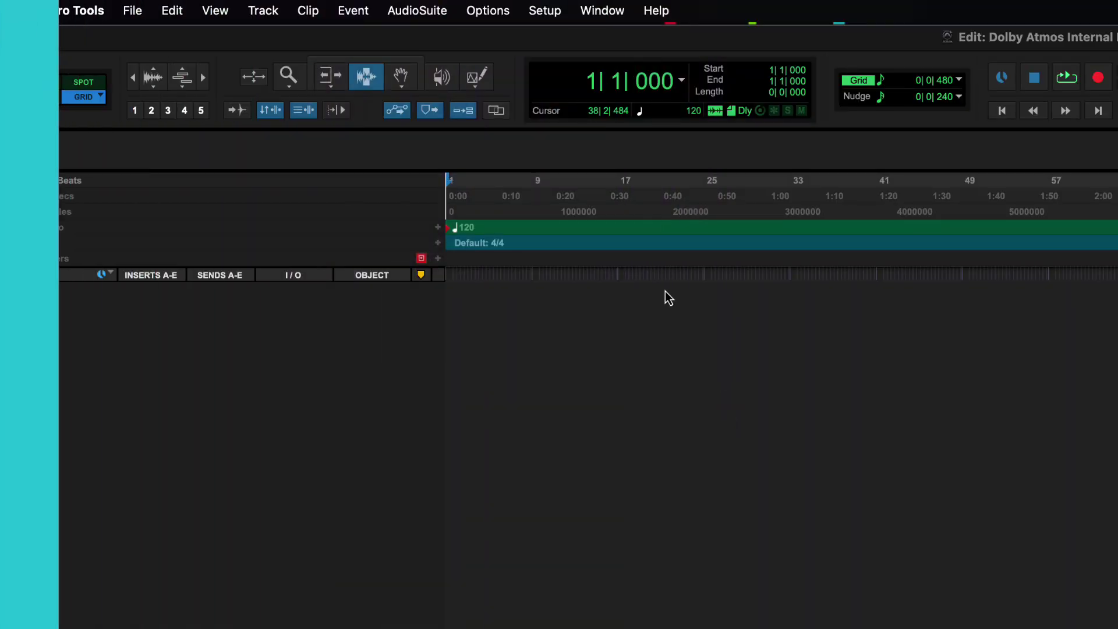
In I/O Setup's Output page, check the monitor path list and the 9.1.4 path format unchanged
left_click(544, 12)
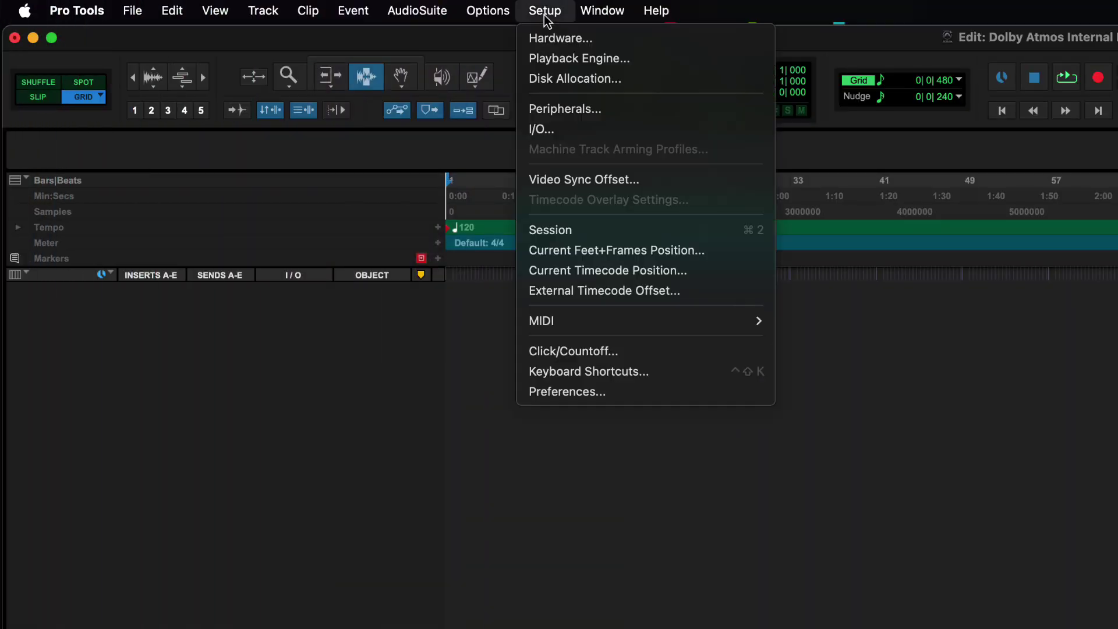
left_click(554, 128)
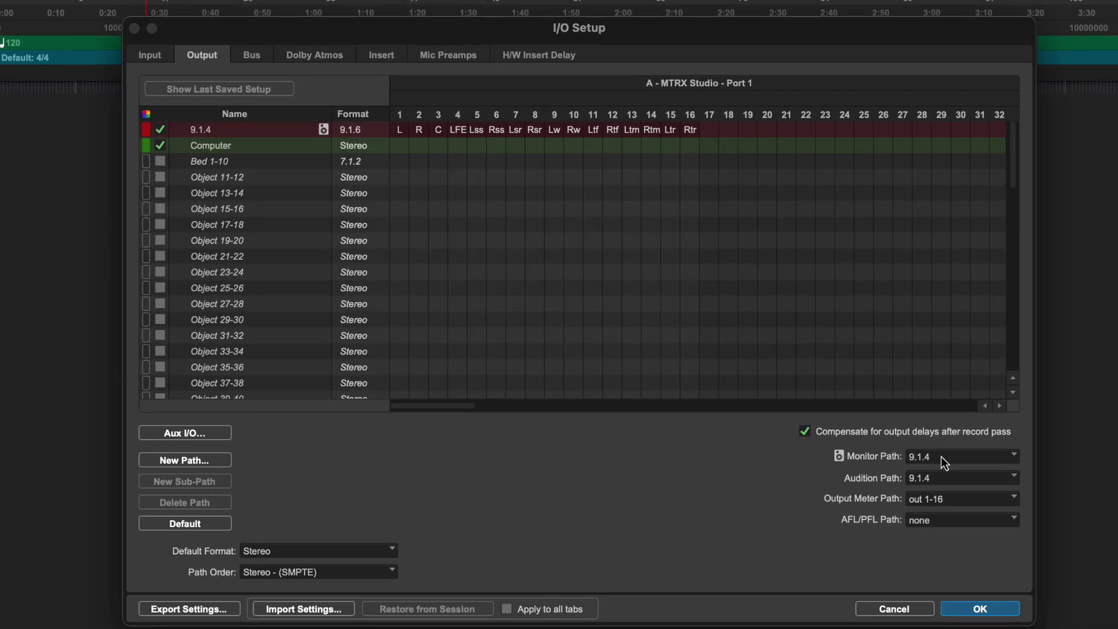
left_click(945, 463)
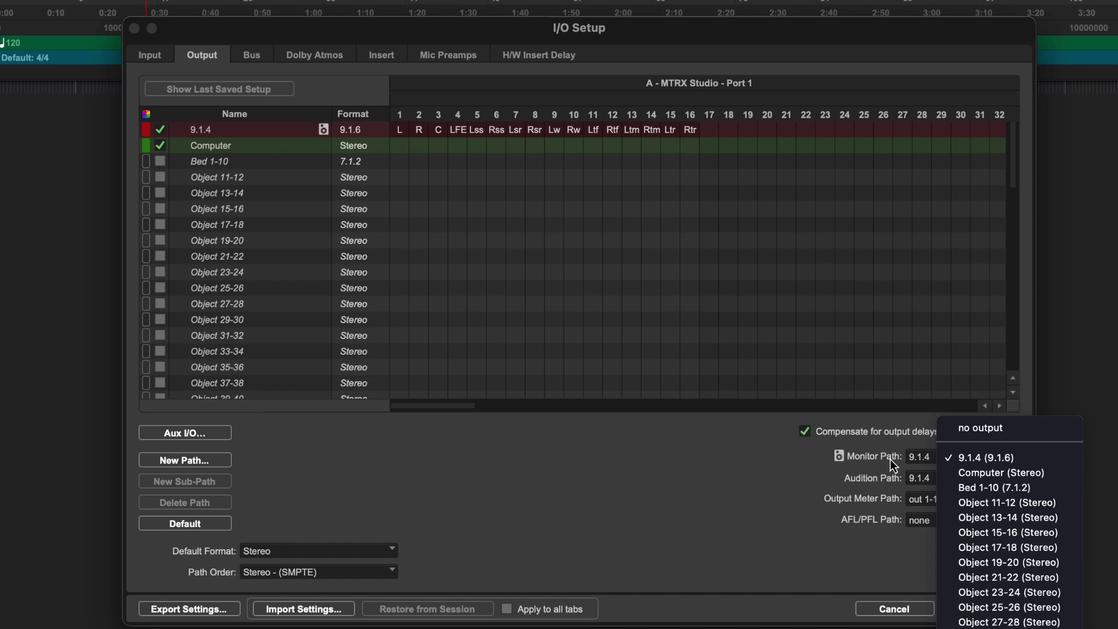
left_click(765, 461)
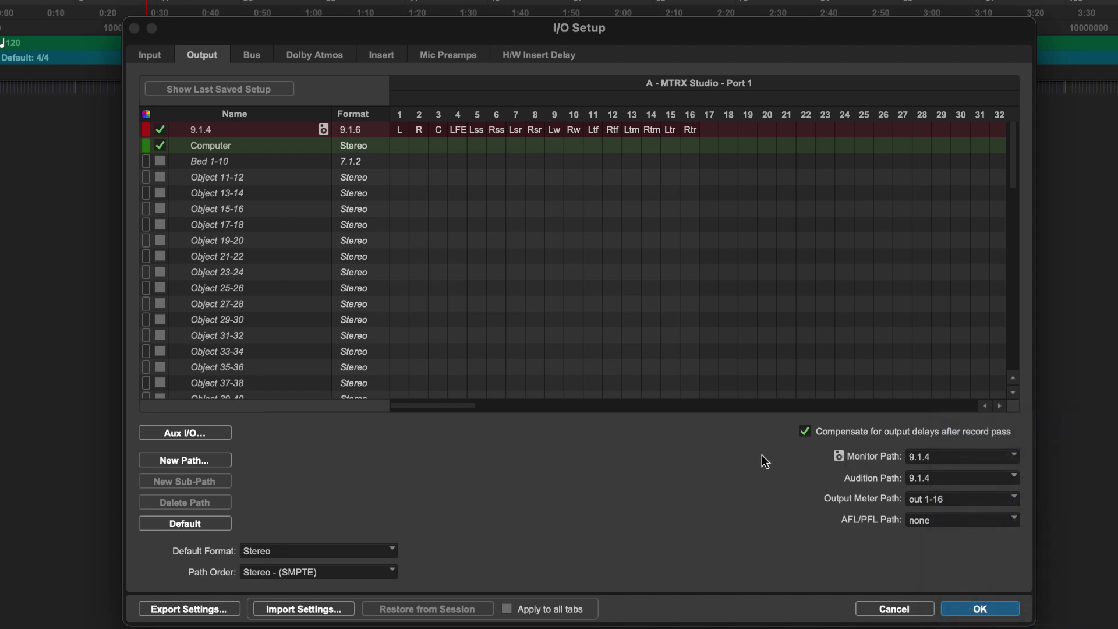
left_click(354, 132)
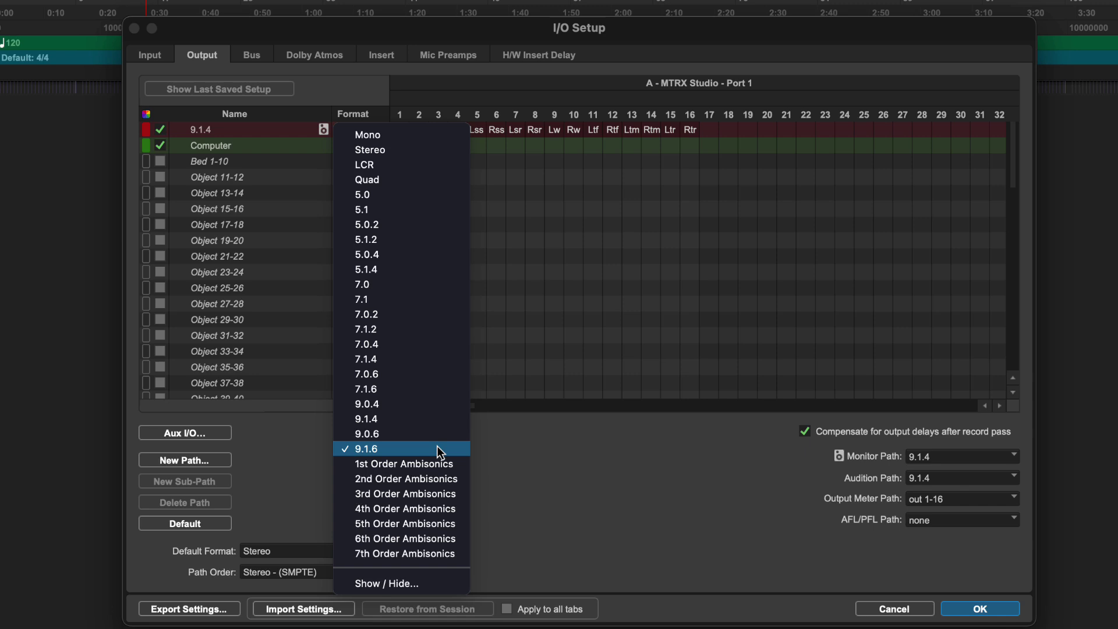
left_click(569, 460)
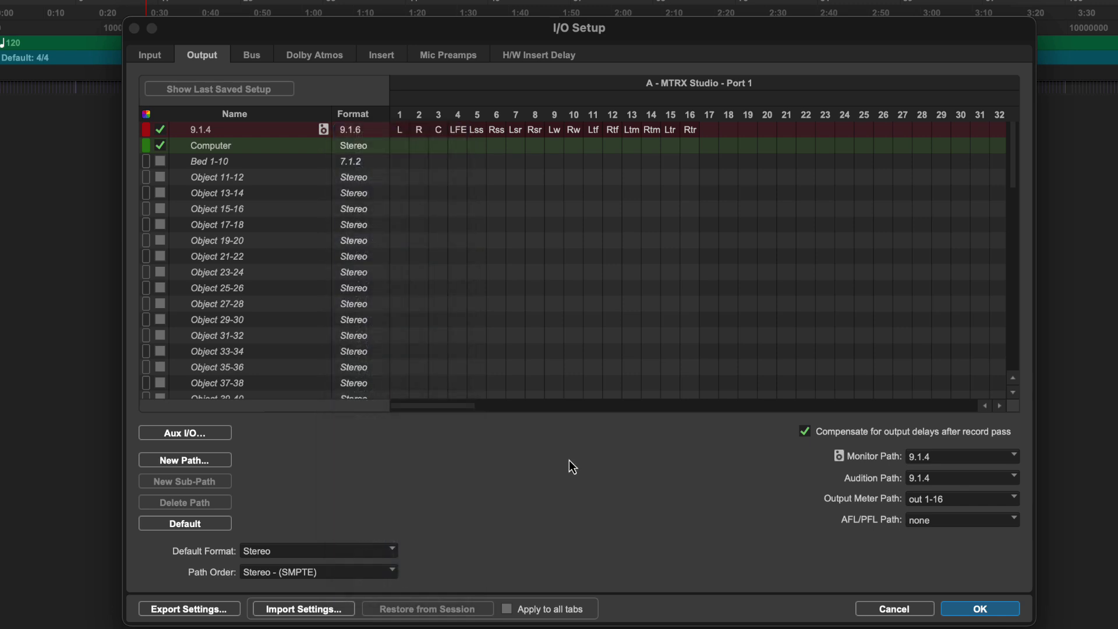
Apply the output configuration and set the monitor path to External Headphones 1-2
left_click(990, 612)
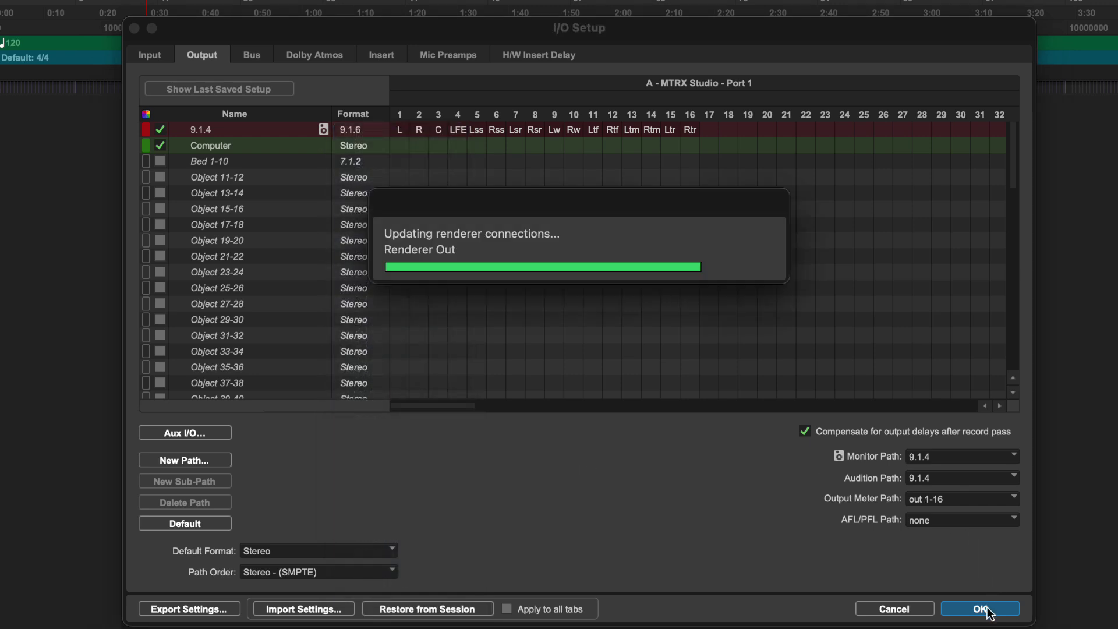
left_click(1003, 458)
left_click(1032, 492)
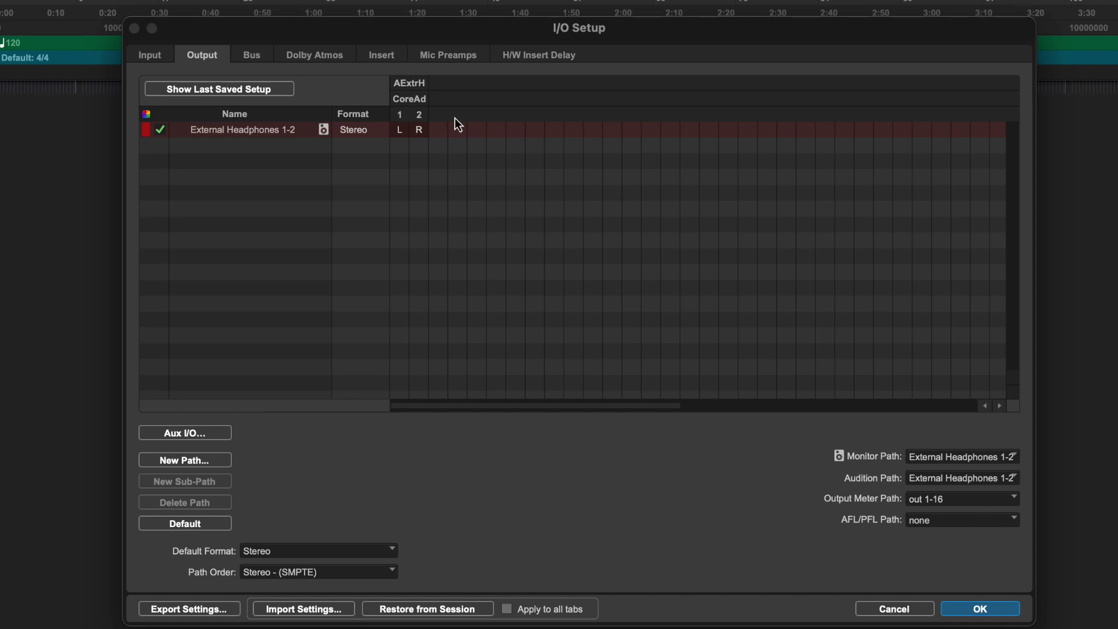
Enable the internal renderer on the Dolby Atmos page, trying external host 192.168.1.215 before reverting
left_click(315, 56)
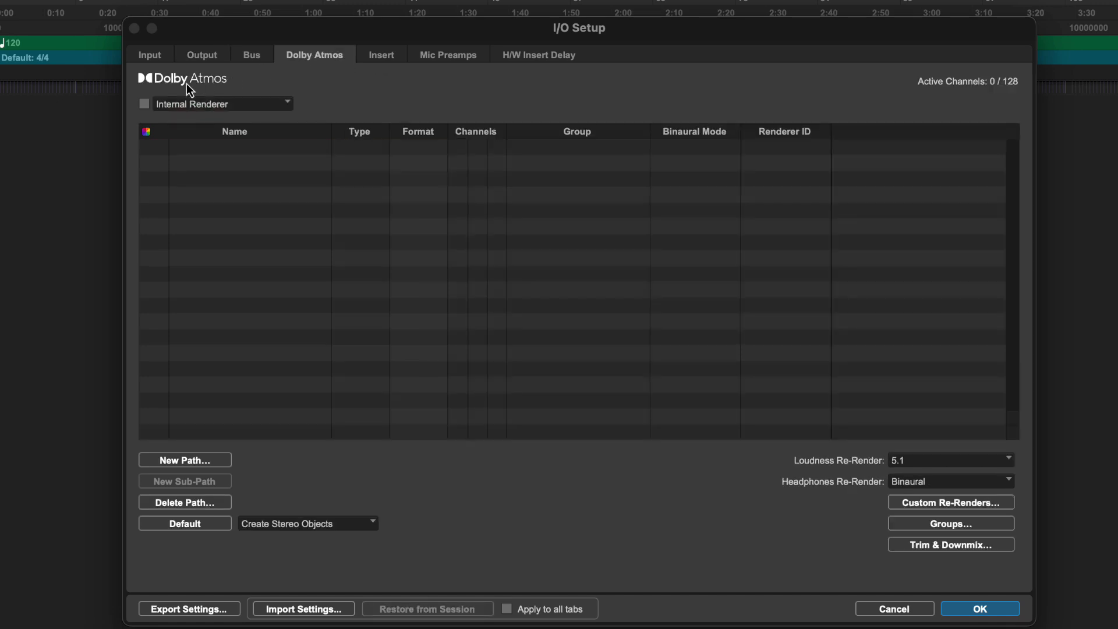
left_click(144, 104)
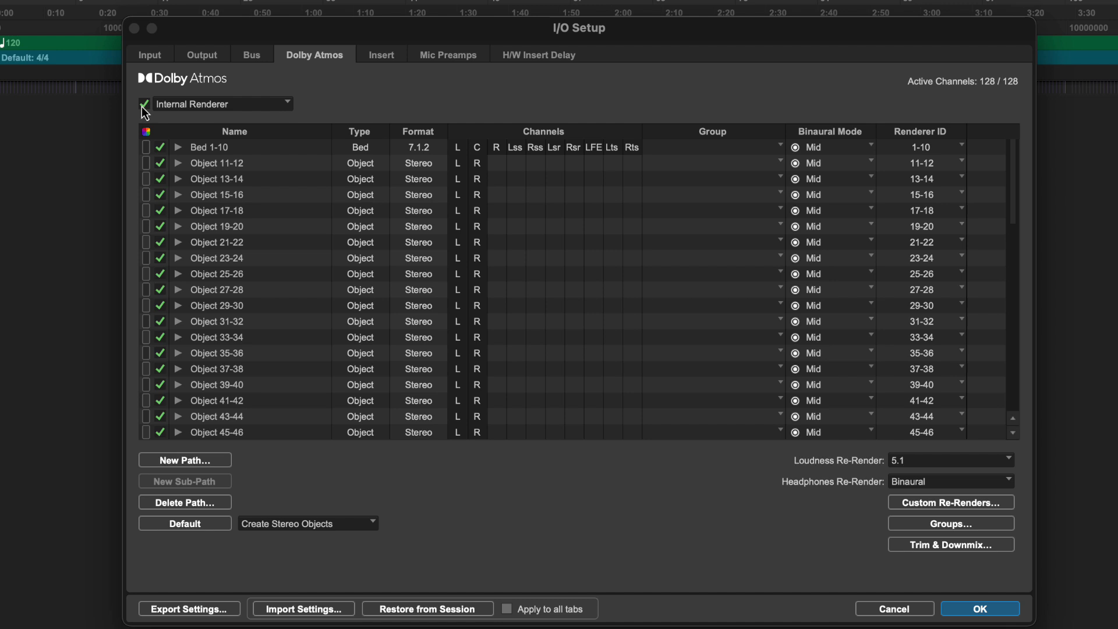
left_click(197, 104)
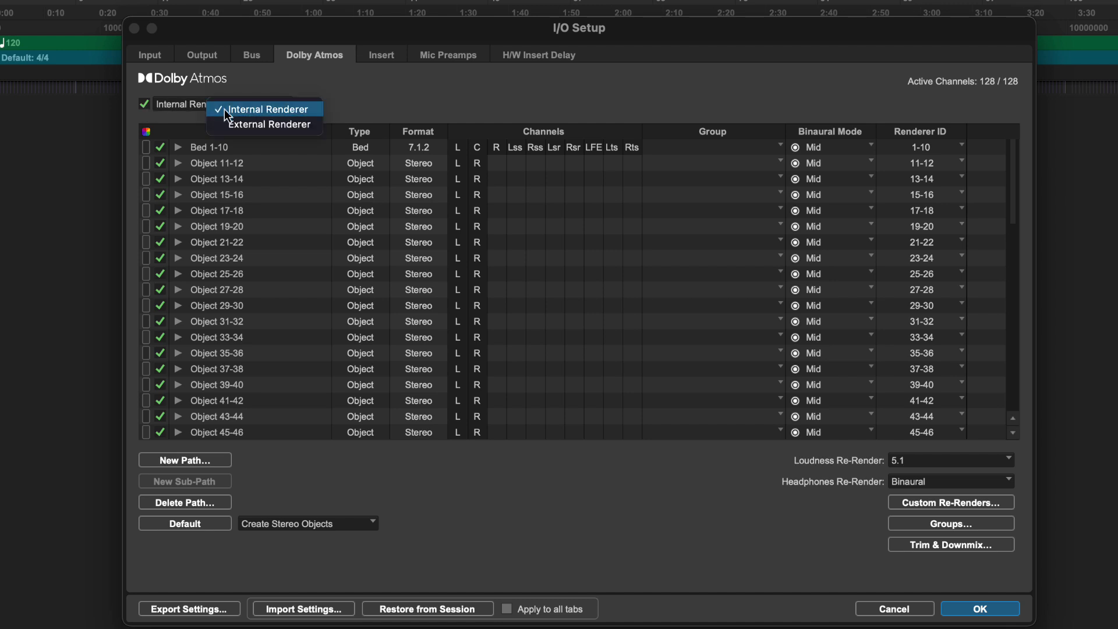
left_click(233, 120)
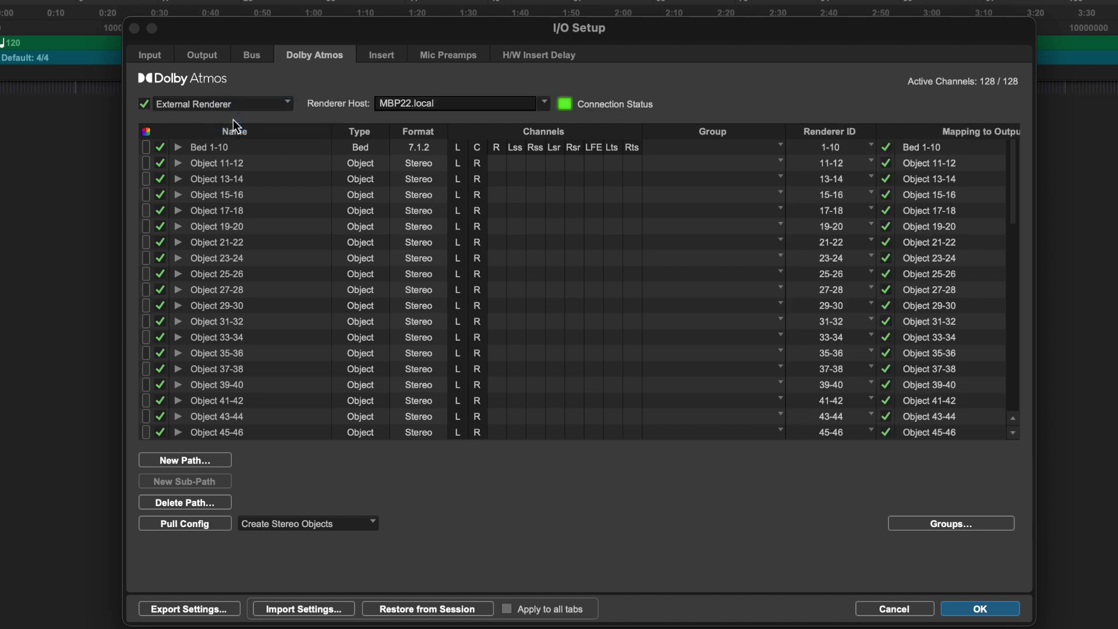
left_click(545, 103)
left_click(589, 161)
left_click(270, 106)
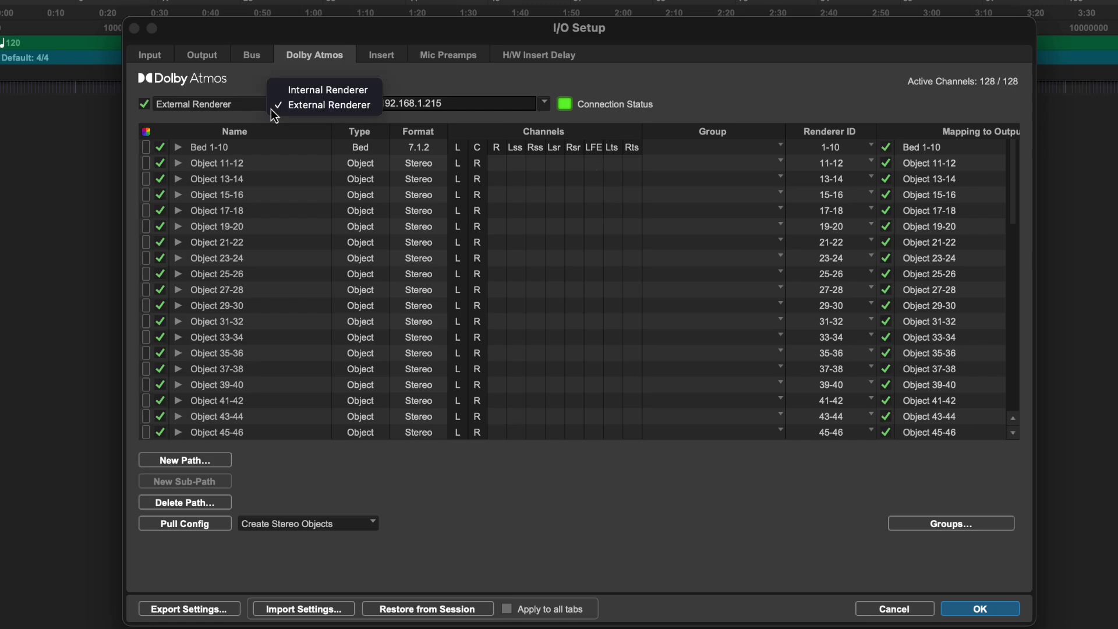
left_click(311, 88)
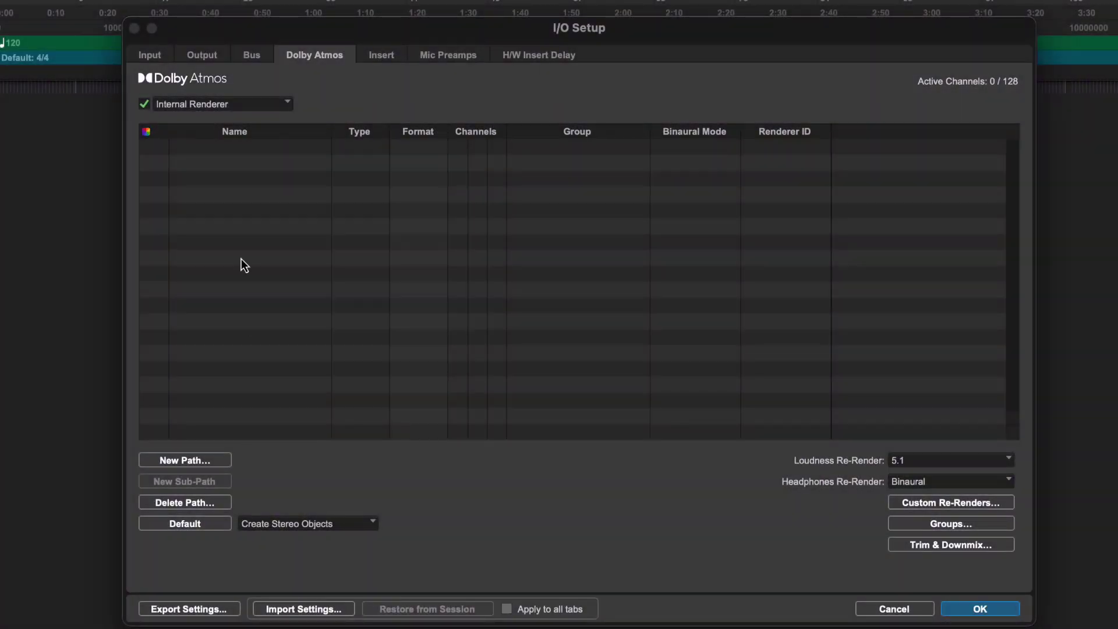
Fill the path list with a default 7.1.2 bed and stereo objects, then expand Object 11-12
left_click(287, 524)
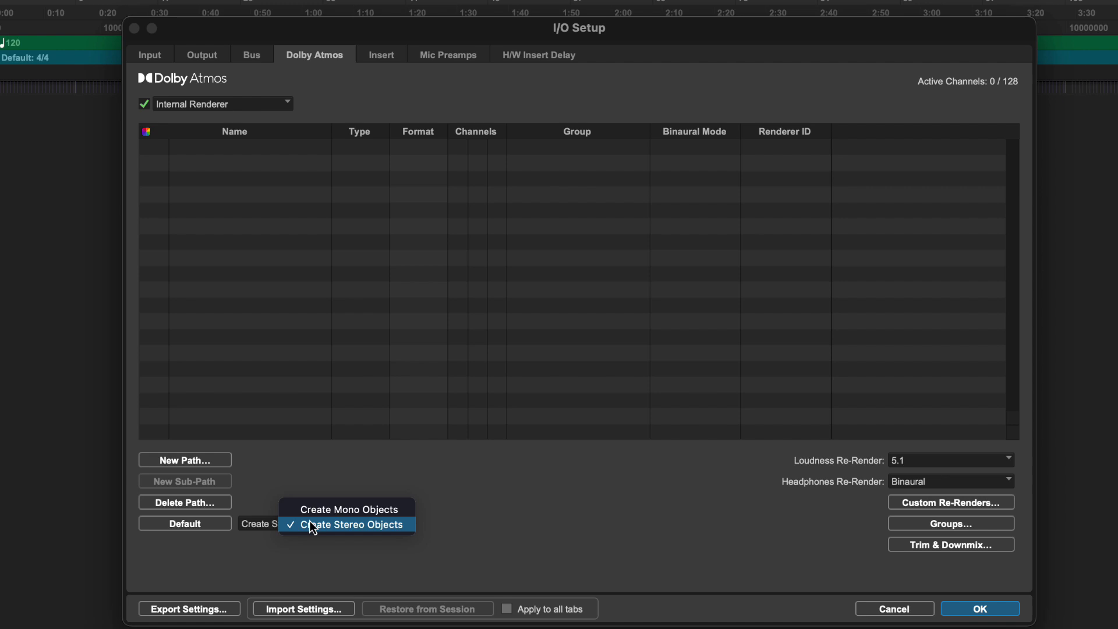
left_click(301, 527)
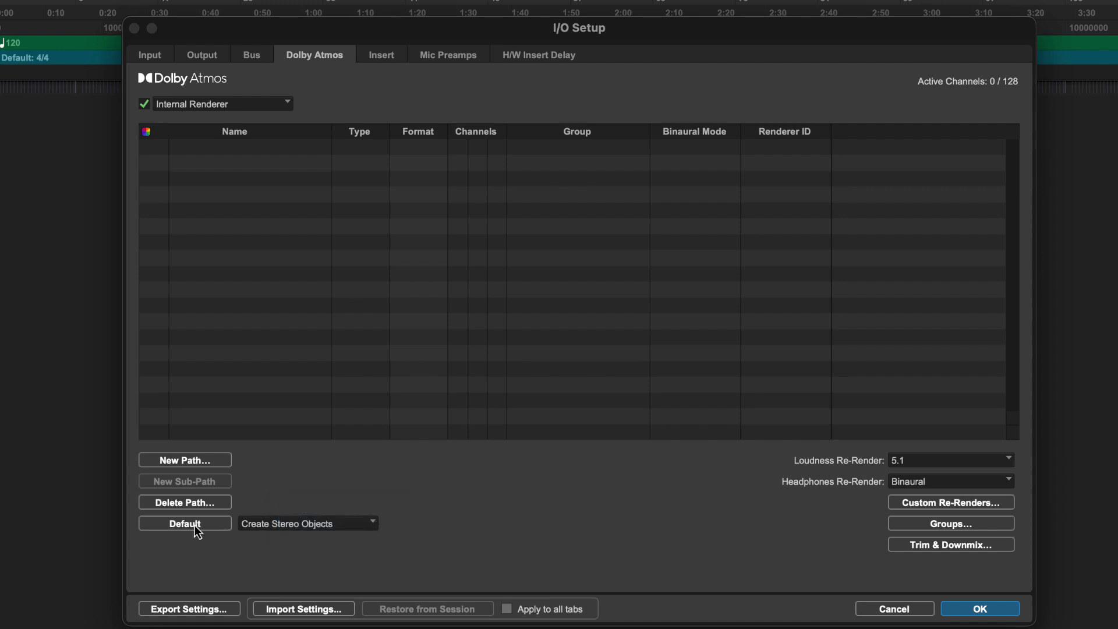
left_click(196, 527)
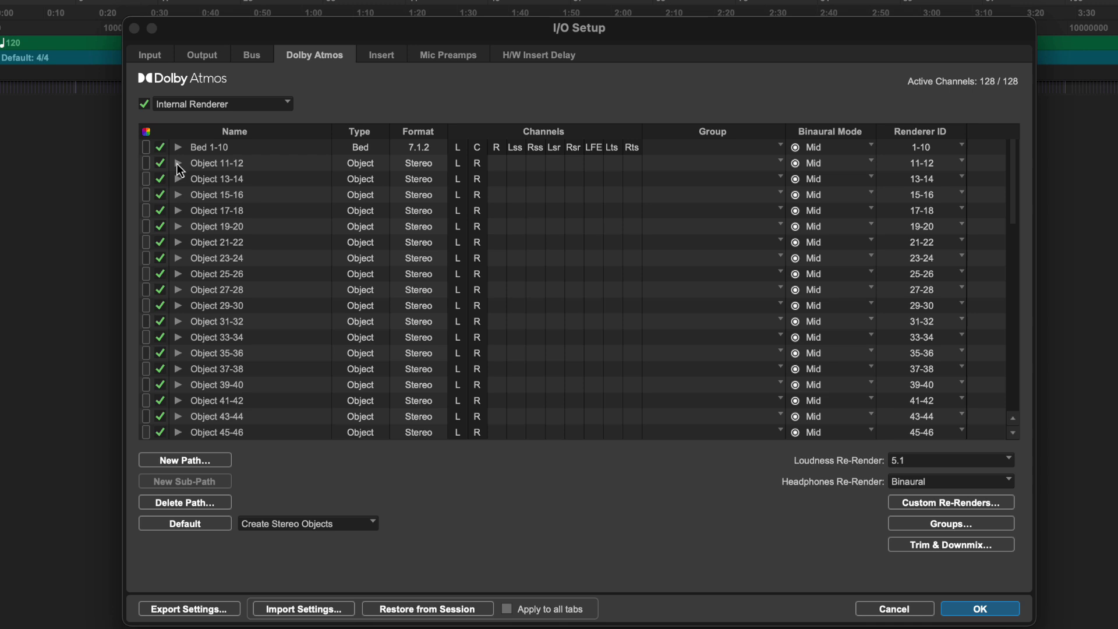
left_click(178, 164)
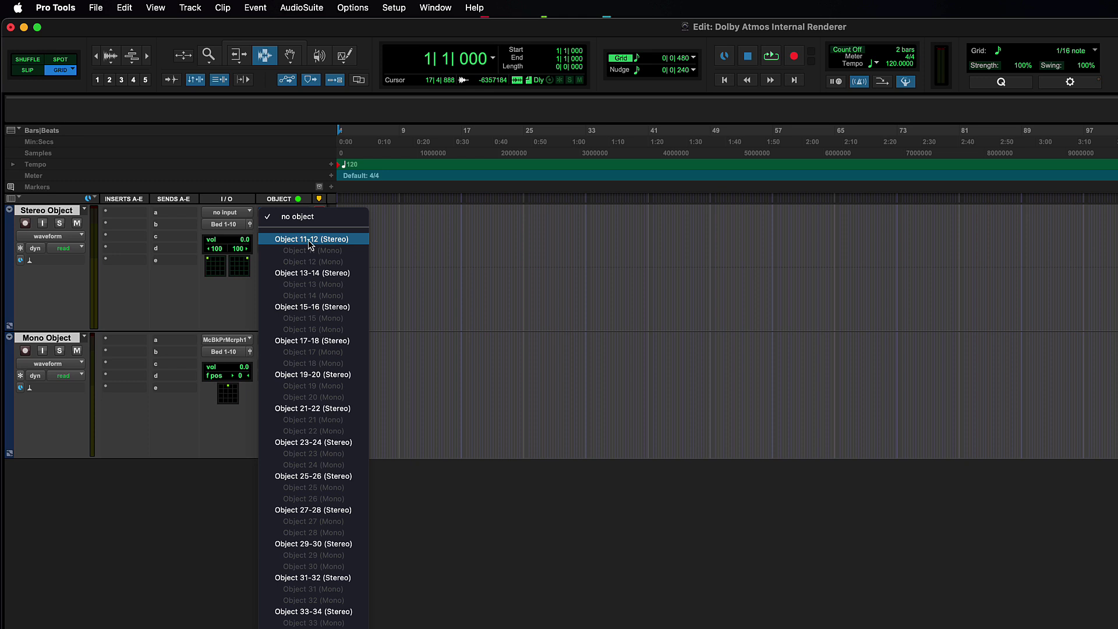
Route Stereo Object to Object 11-12 and Mono Object to Object 13, set to play as objects
left_click(288, 239)
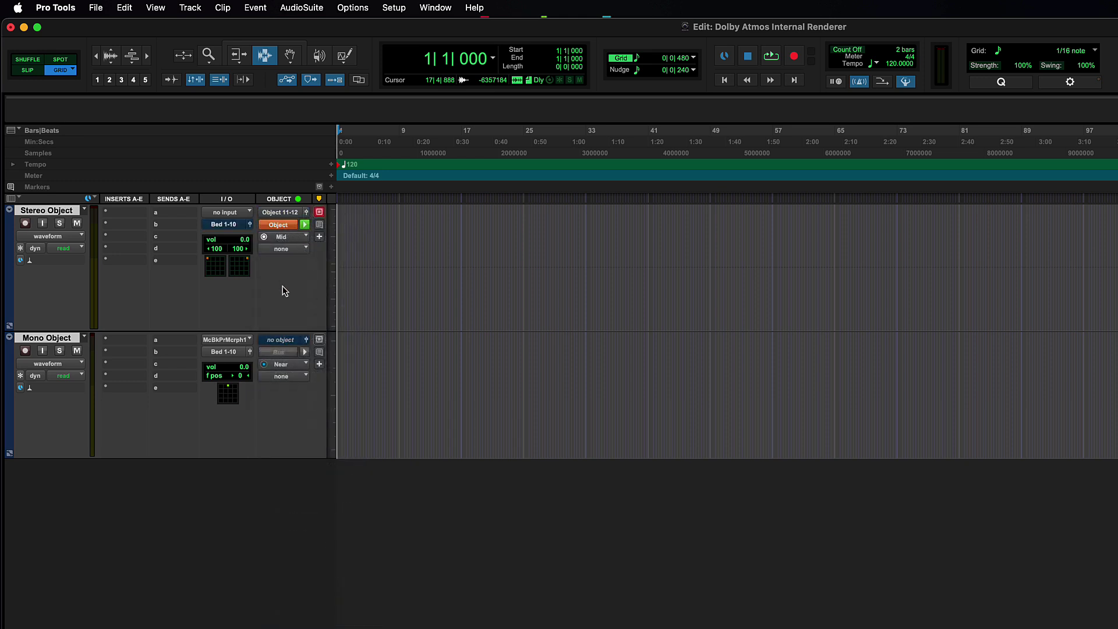
left_click(285, 340)
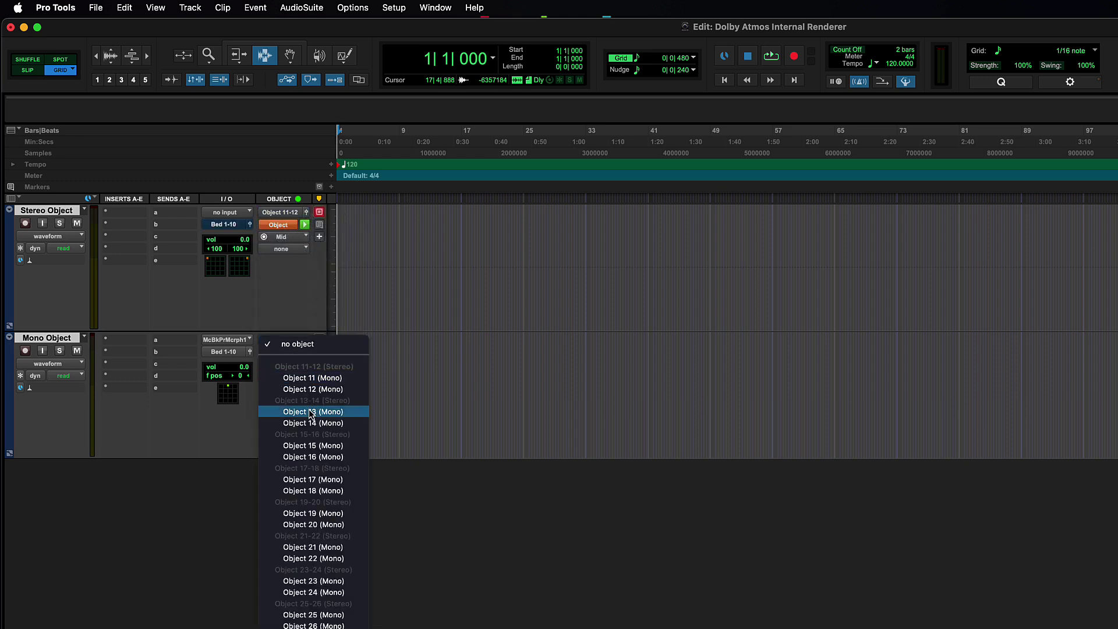
left_click(313, 411)
left_click(278, 353)
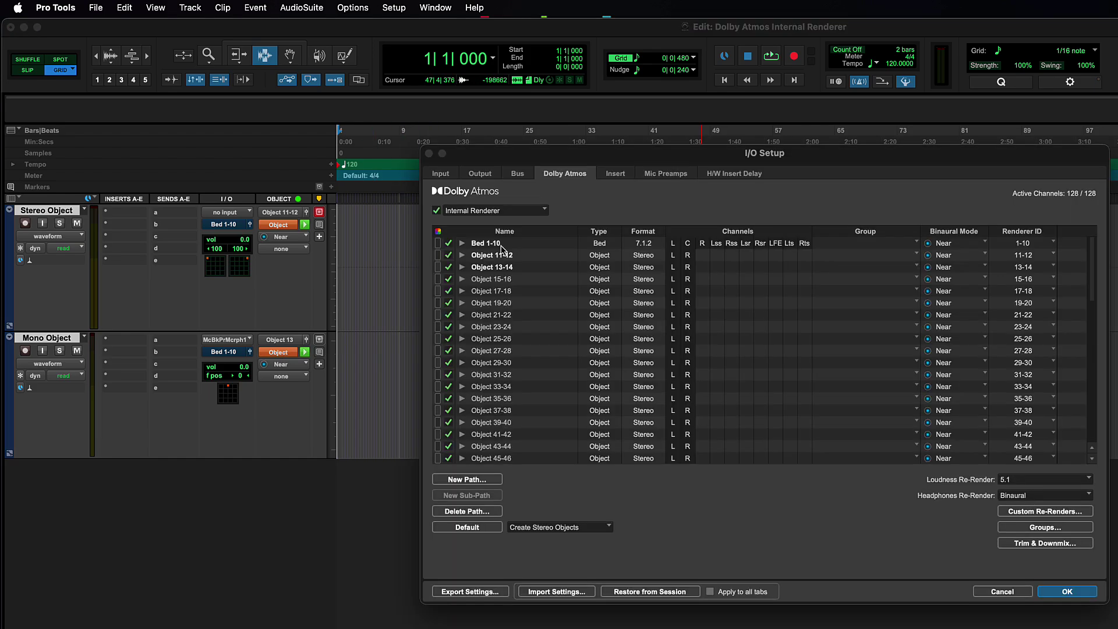
Create a 5.0 sub-path named DX under Bed 1-10
left_click(504, 243)
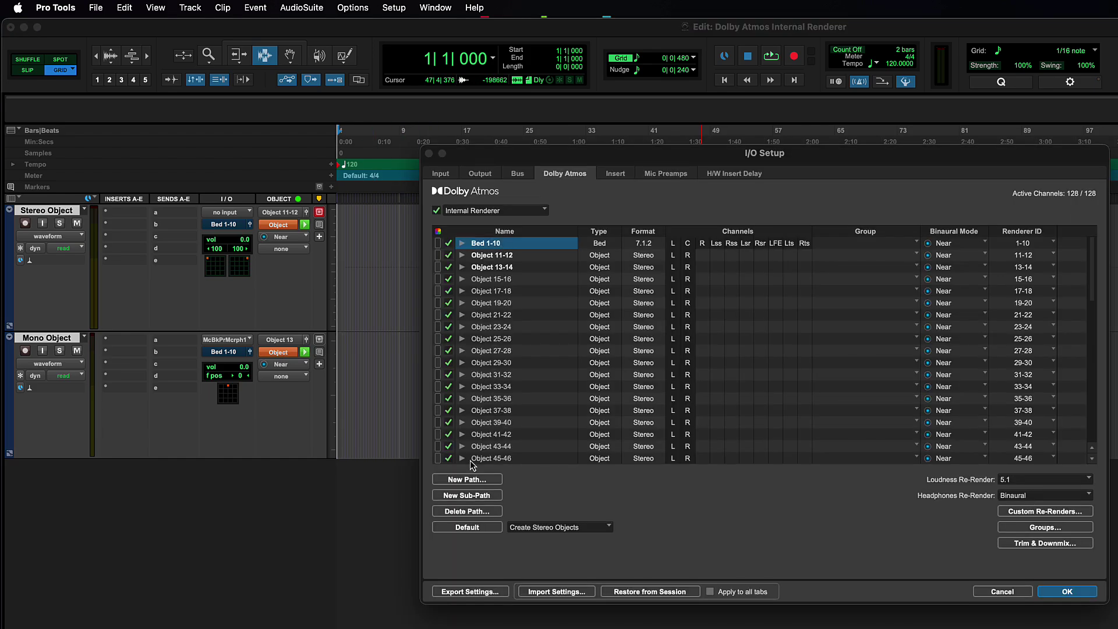
left_click(466, 495)
left_click(714, 299)
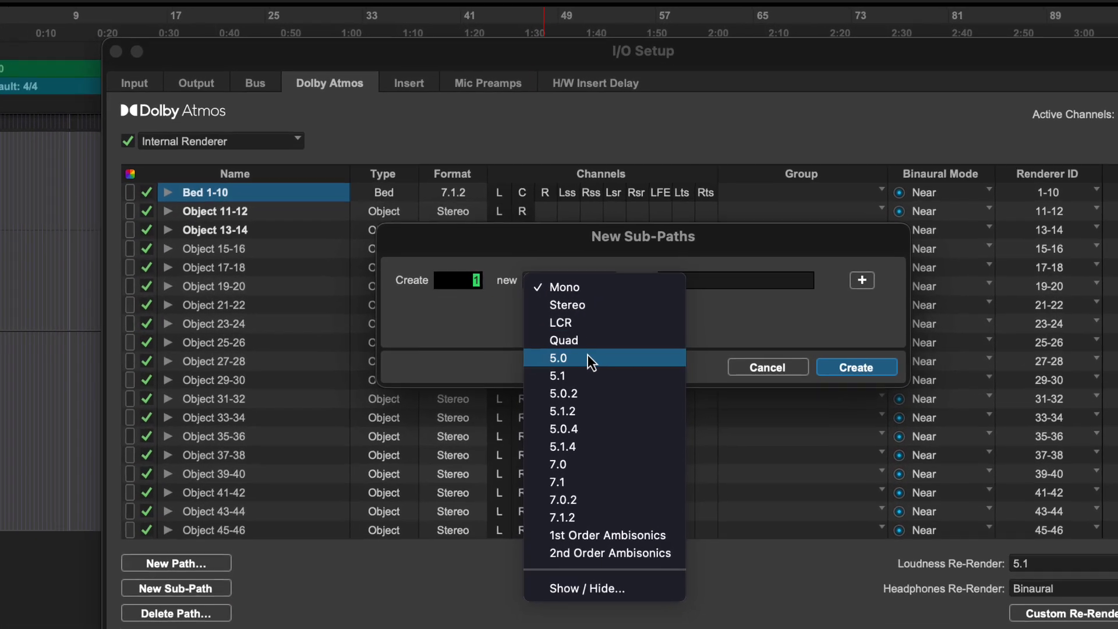
left_click(608, 355)
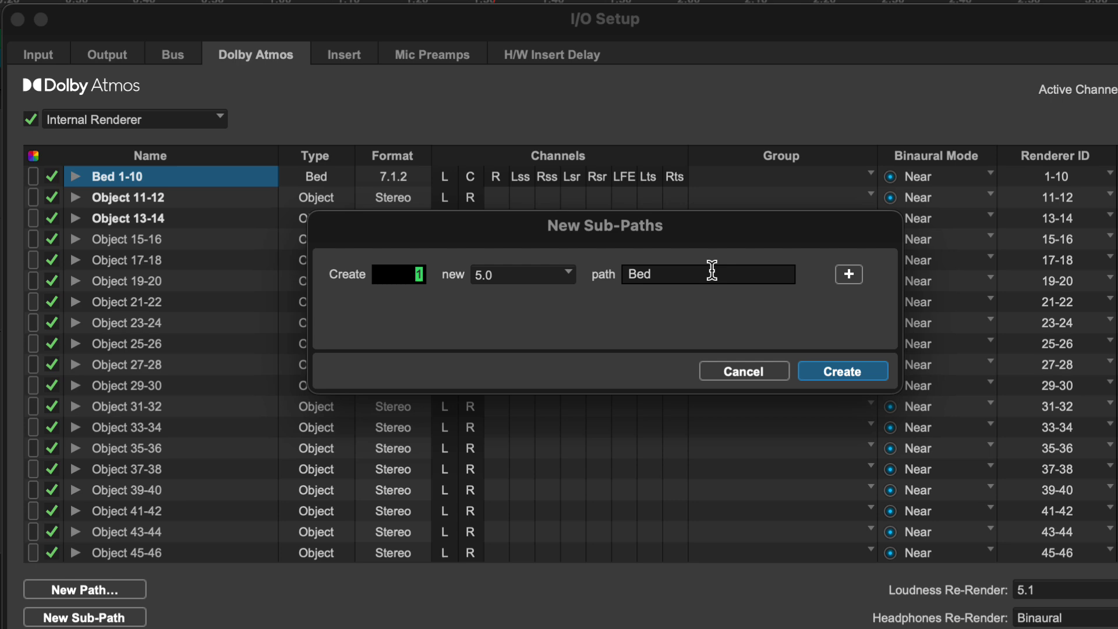
double_click(710, 286)
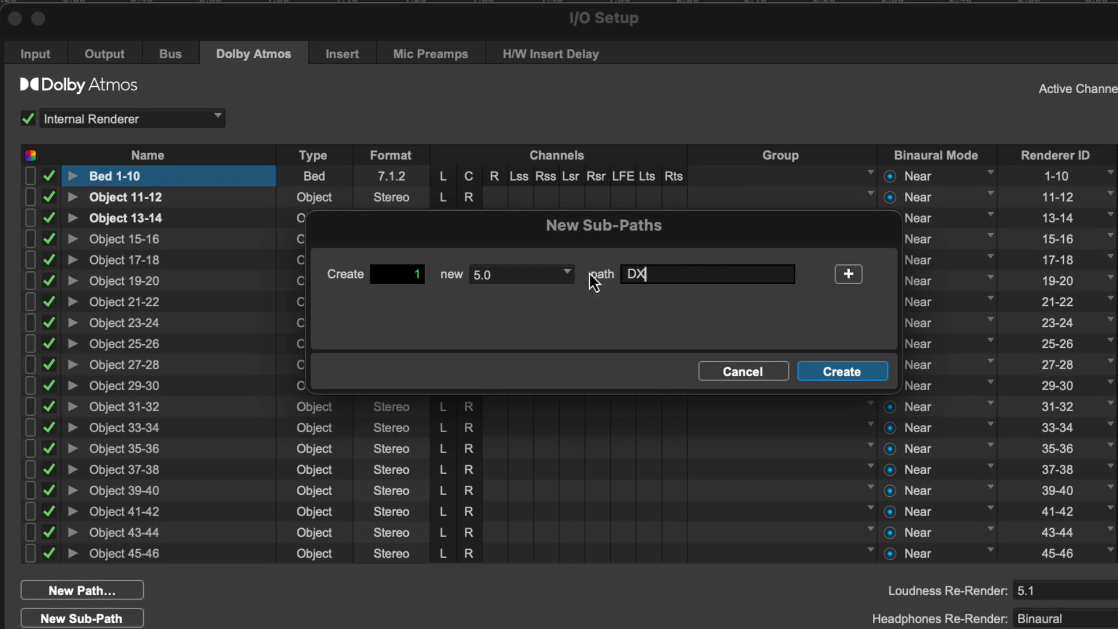
type("DX")
key("Return")
scroll(300, 219, "down", 5)
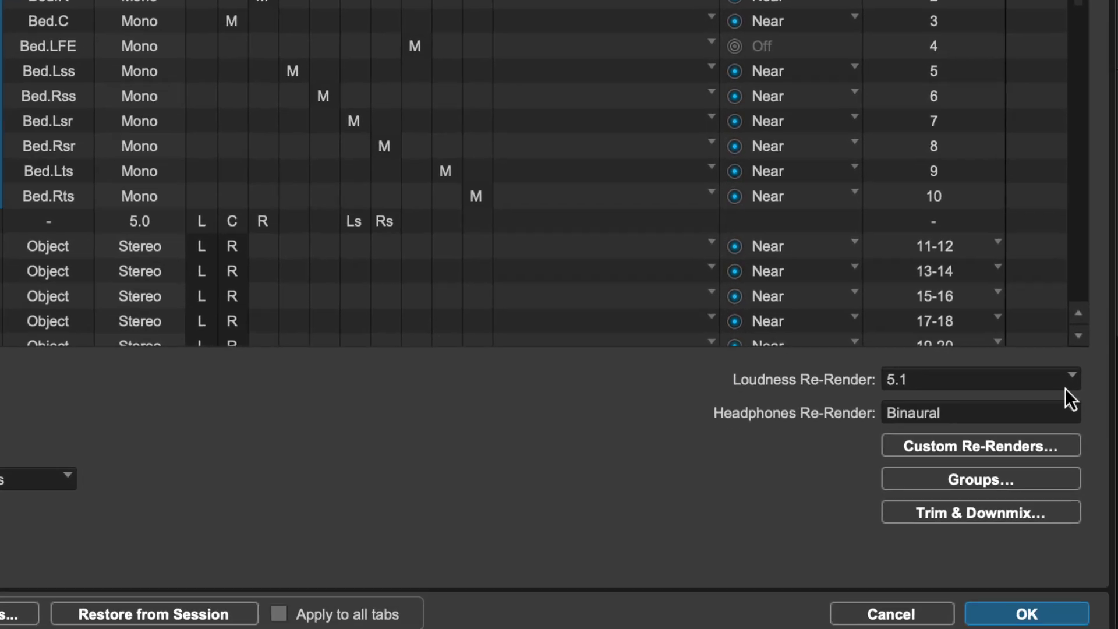
left_click(1052, 351)
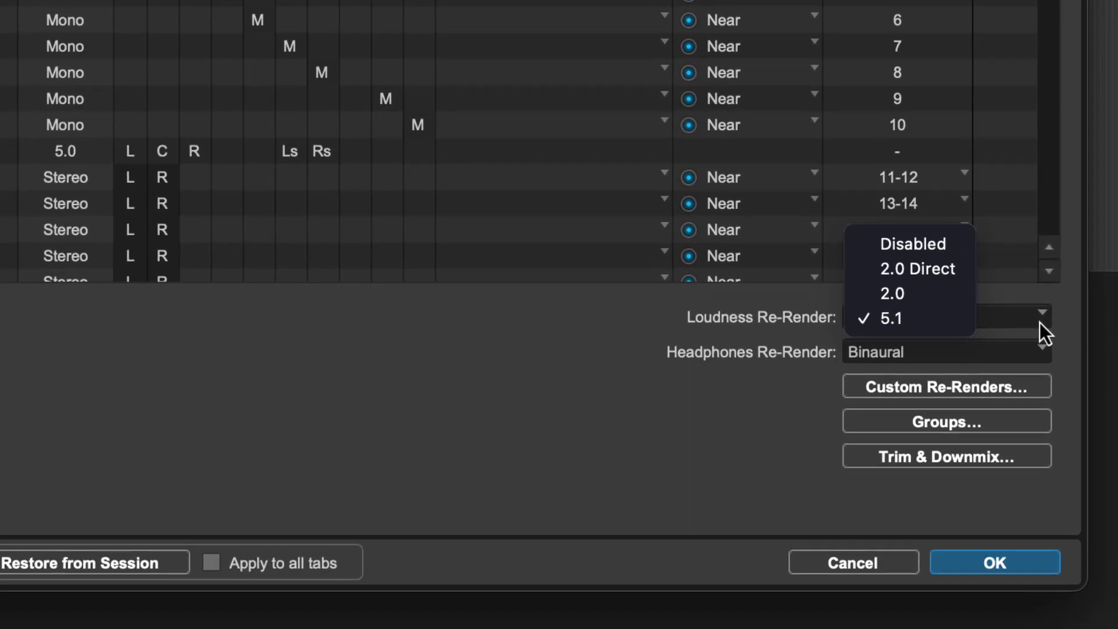
left_click(1065, 330)
left_click(1036, 355)
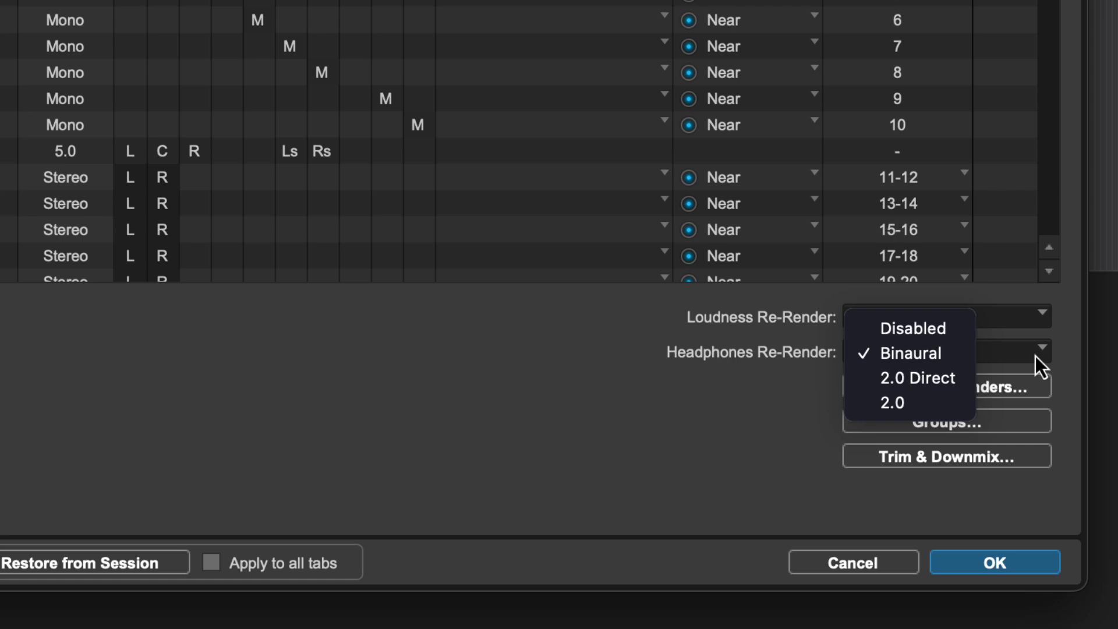
left_click(1066, 355)
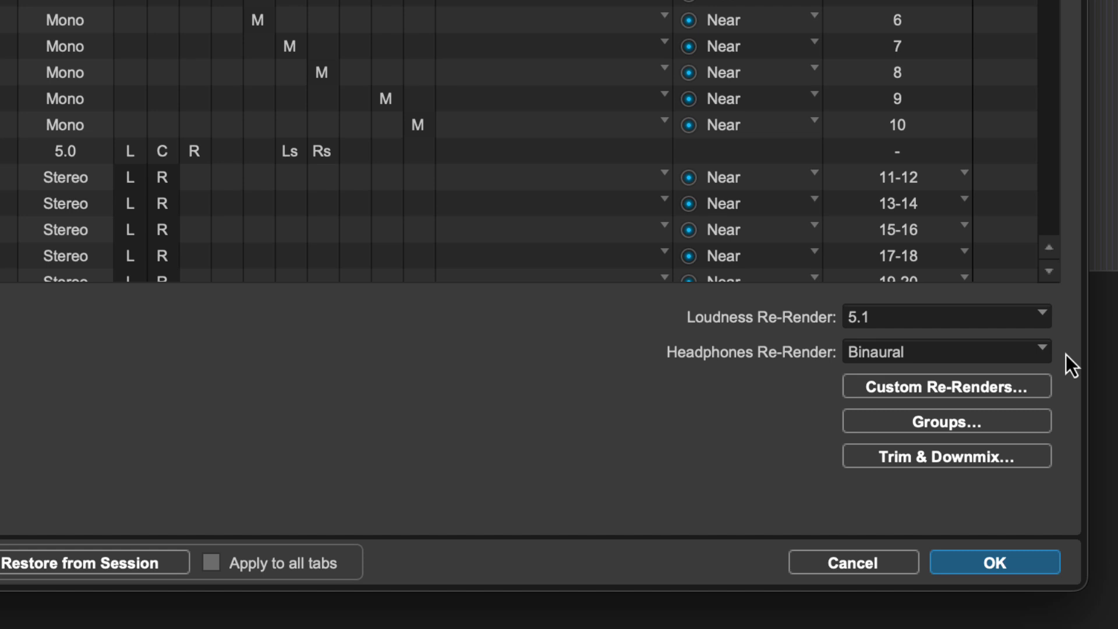
left_click(1018, 317)
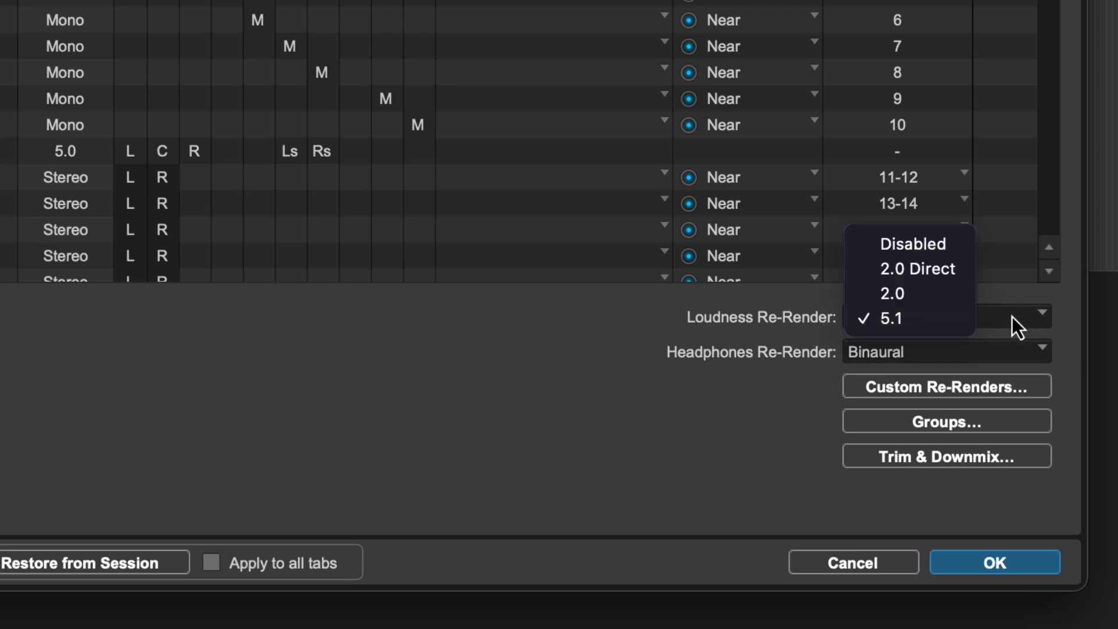
left_click(961, 319)
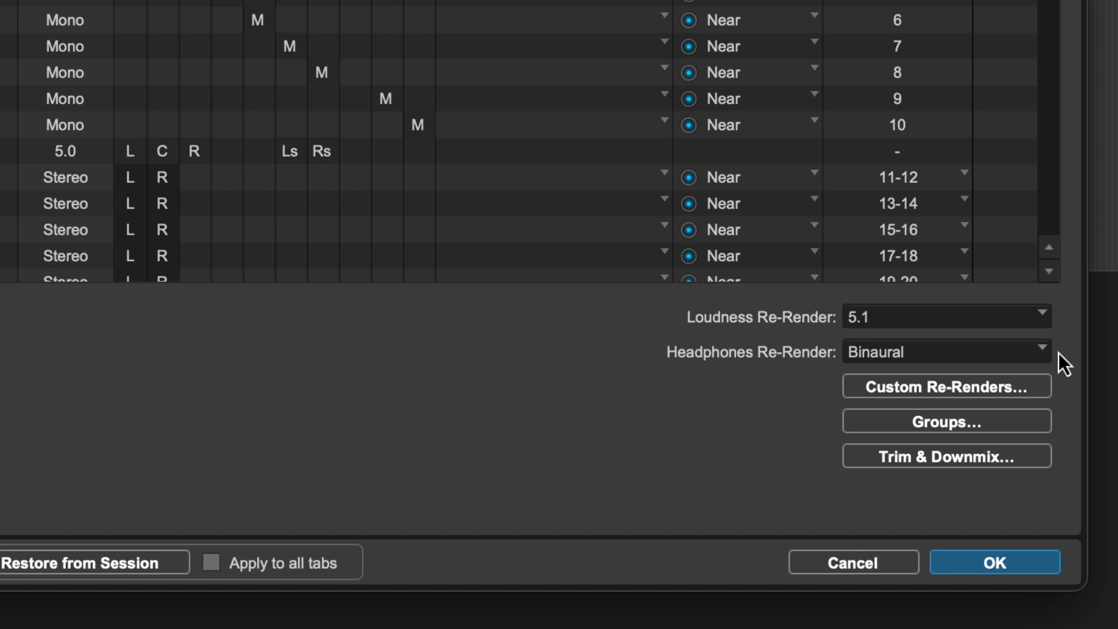
left_click(1036, 352)
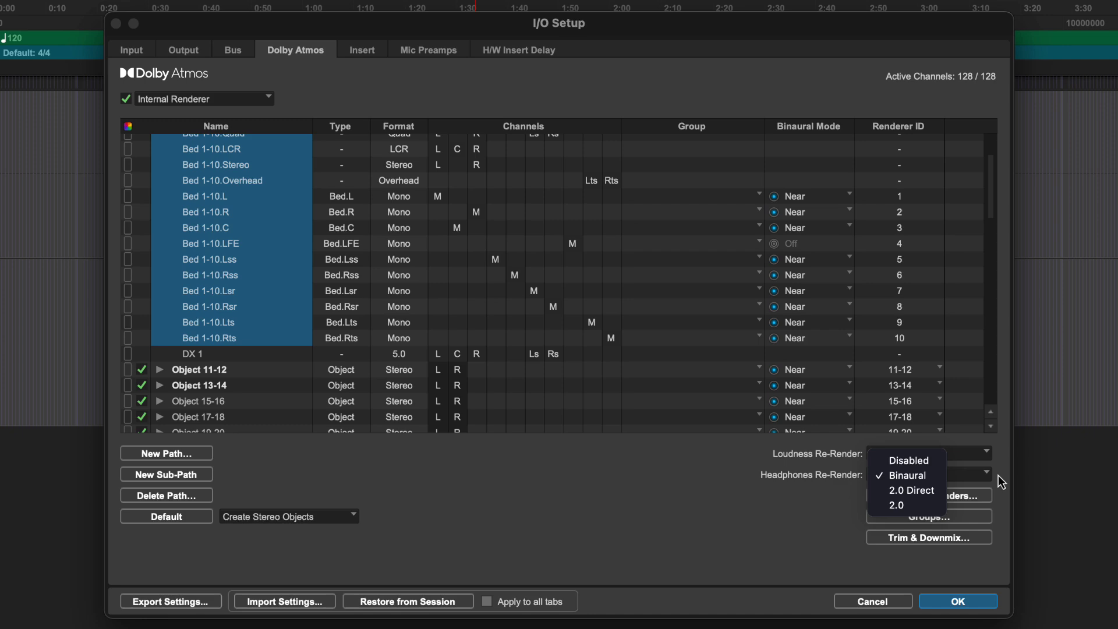
Keep Binaural headphone re-render and set New Render to 7.1, including custom beds and groups
left_click(998, 475)
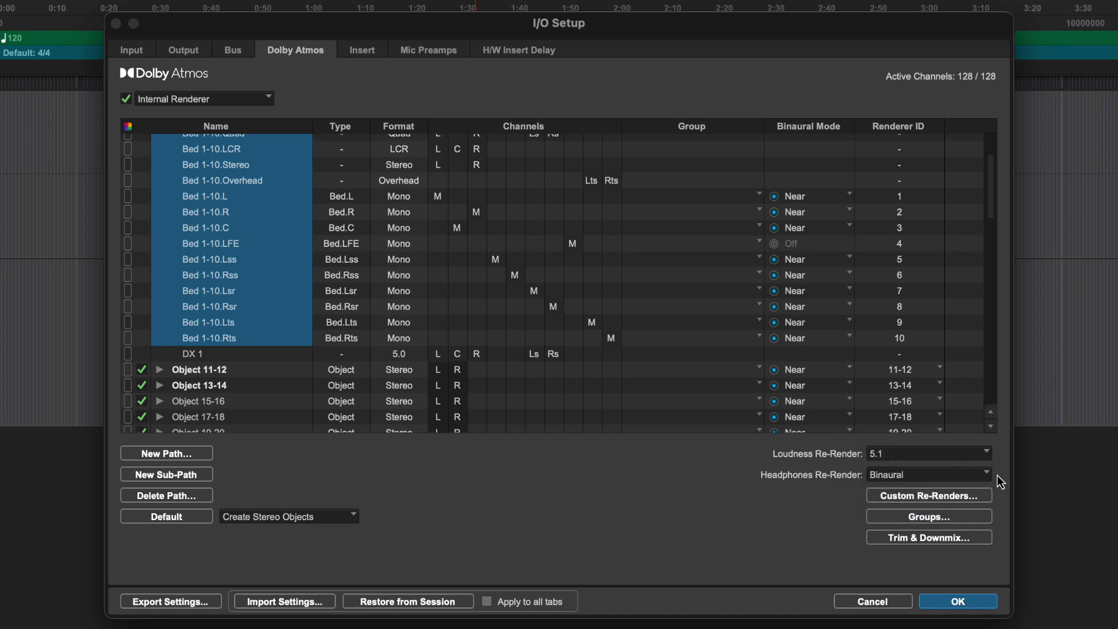
left_click(967, 496)
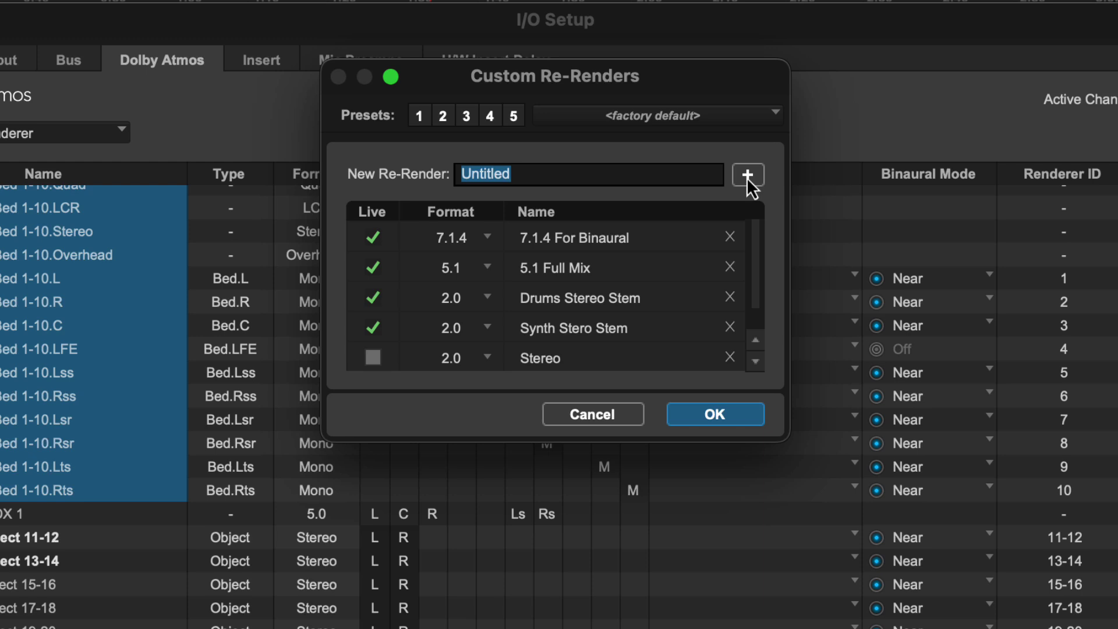
scroll(670, 278, "down", 1)
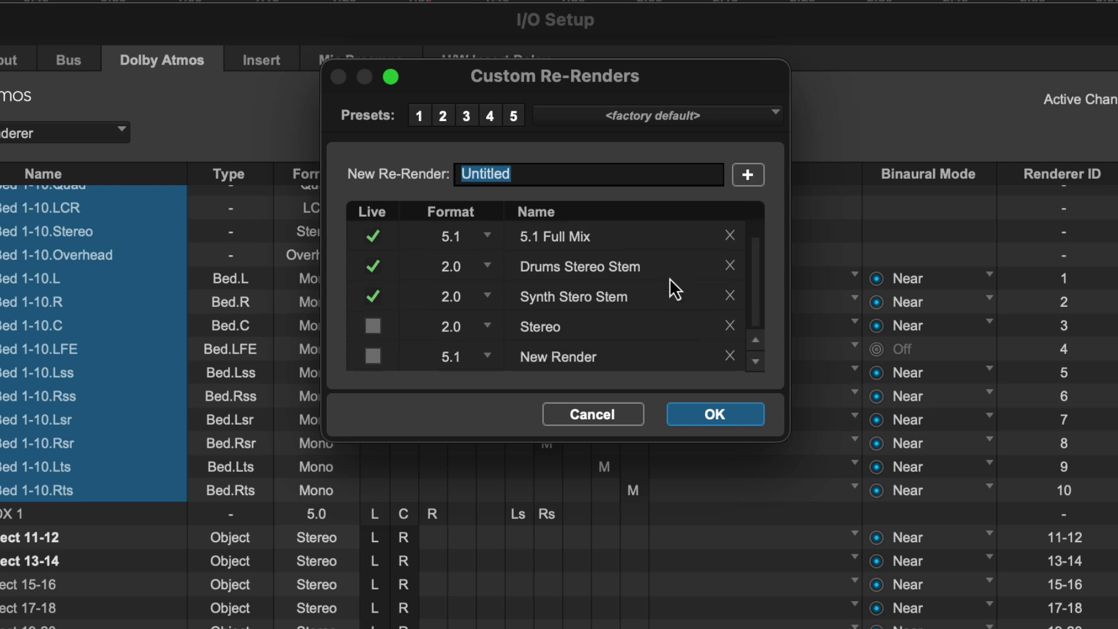
left_click(488, 356)
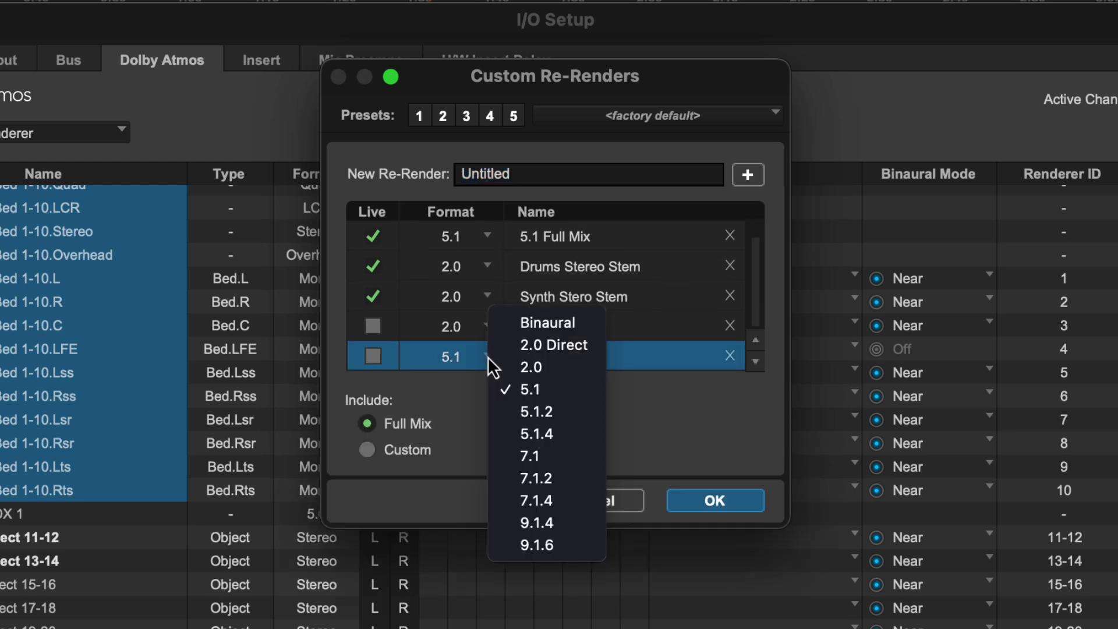
left_click(557, 454)
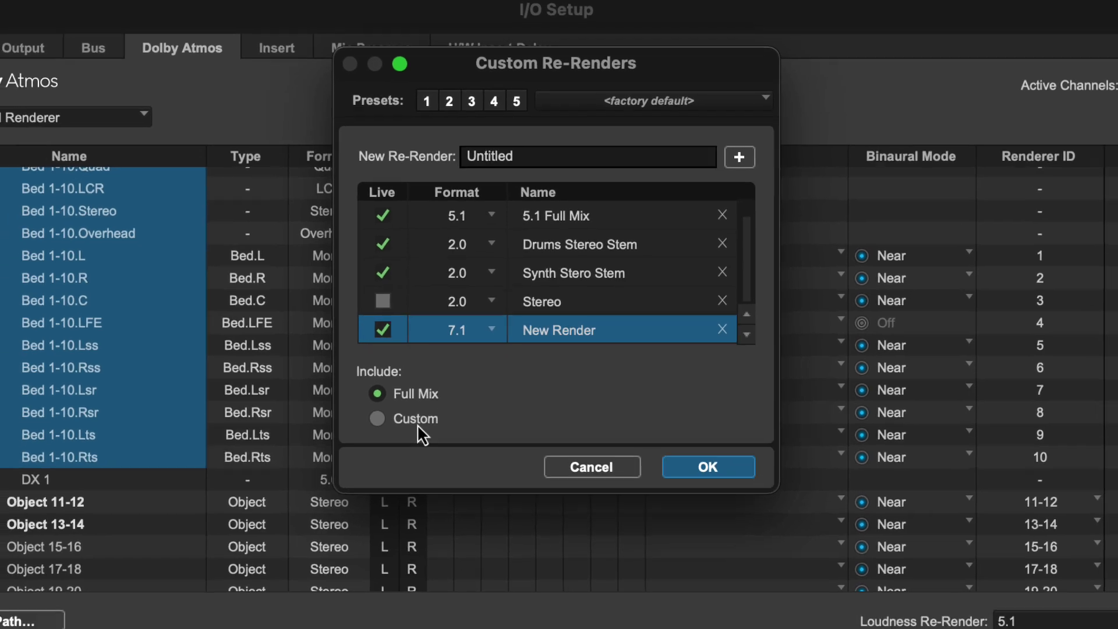
left_click(415, 450)
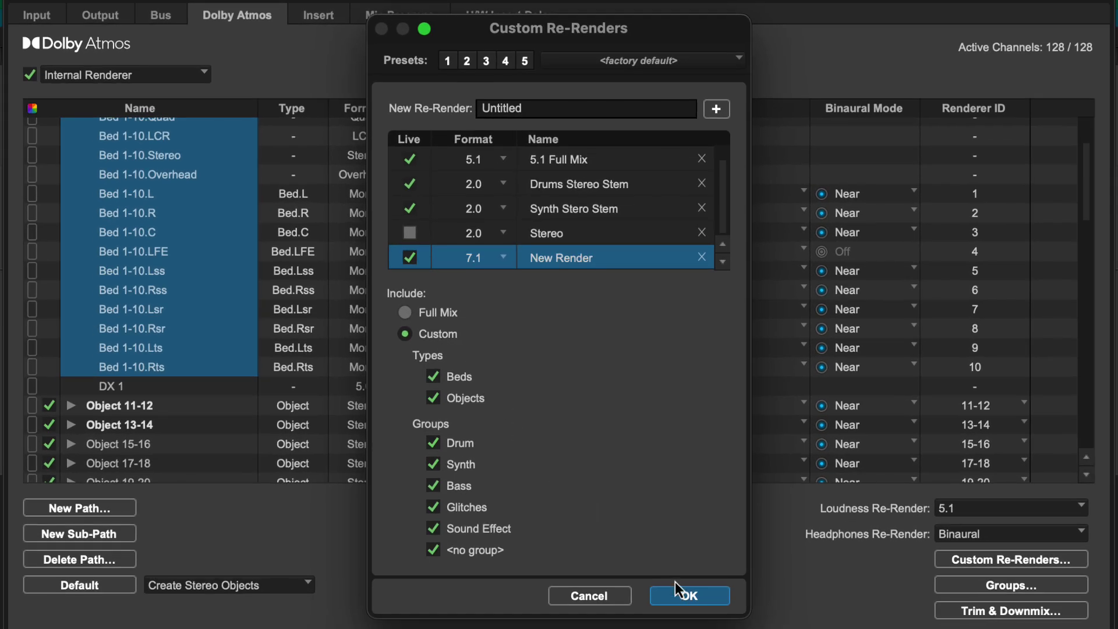
left_click(677, 585)
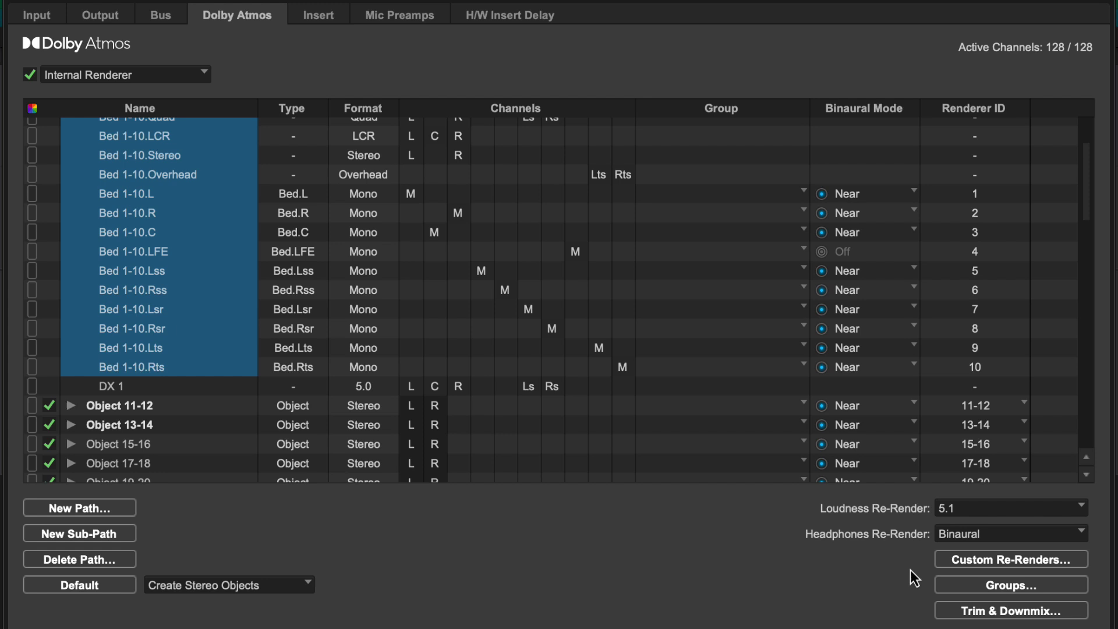
Create a group named New Group coloured red in the group manager
left_click(956, 586)
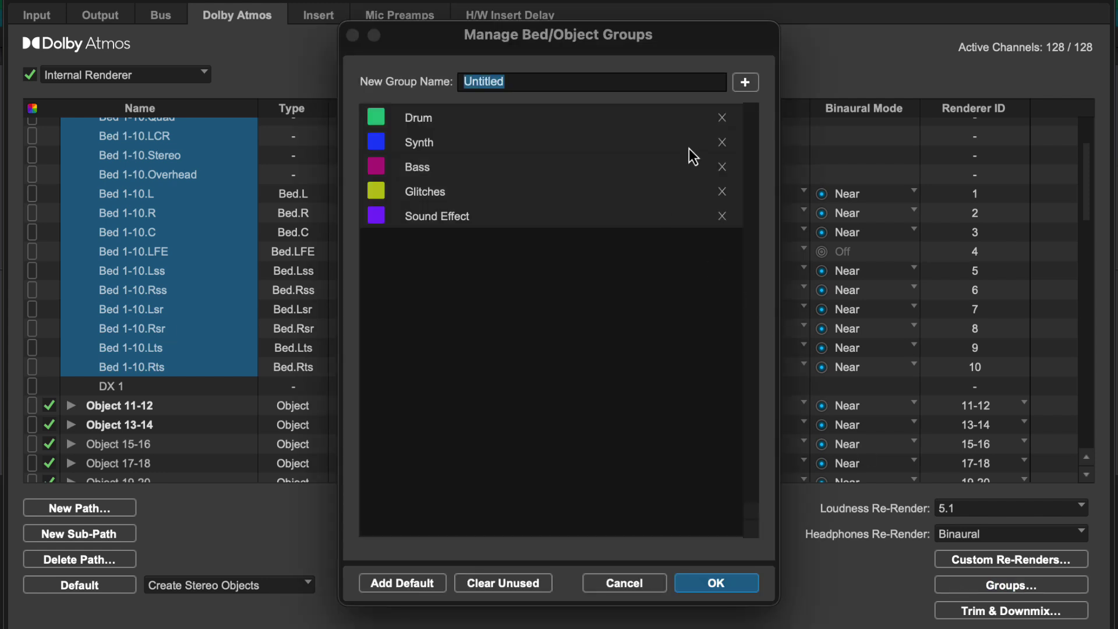
type("New ")
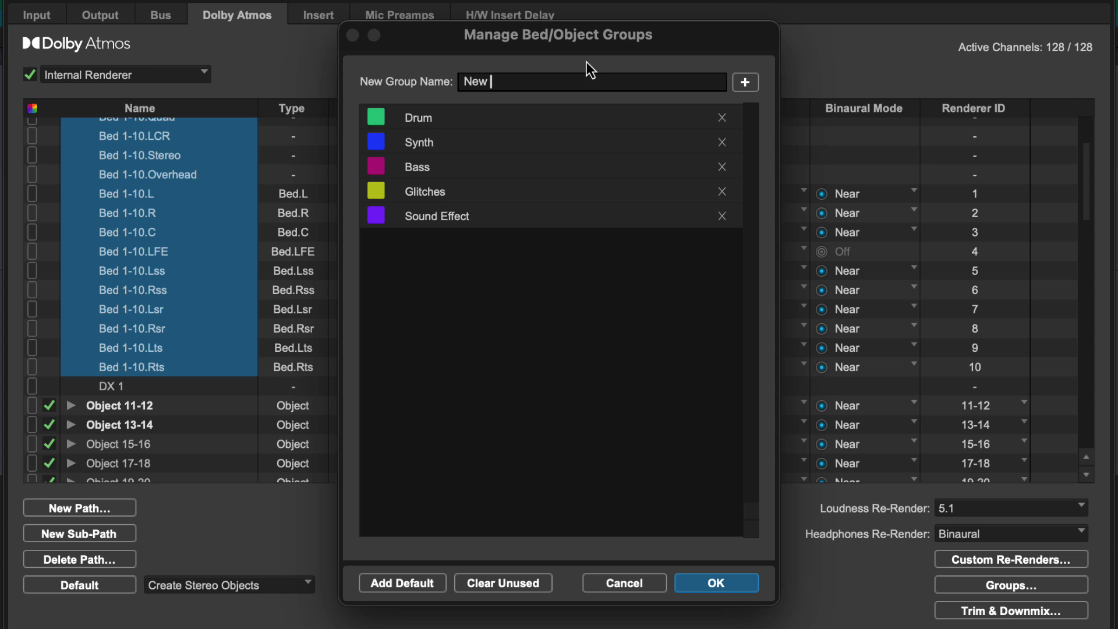
type("Group")
left_click(746, 82)
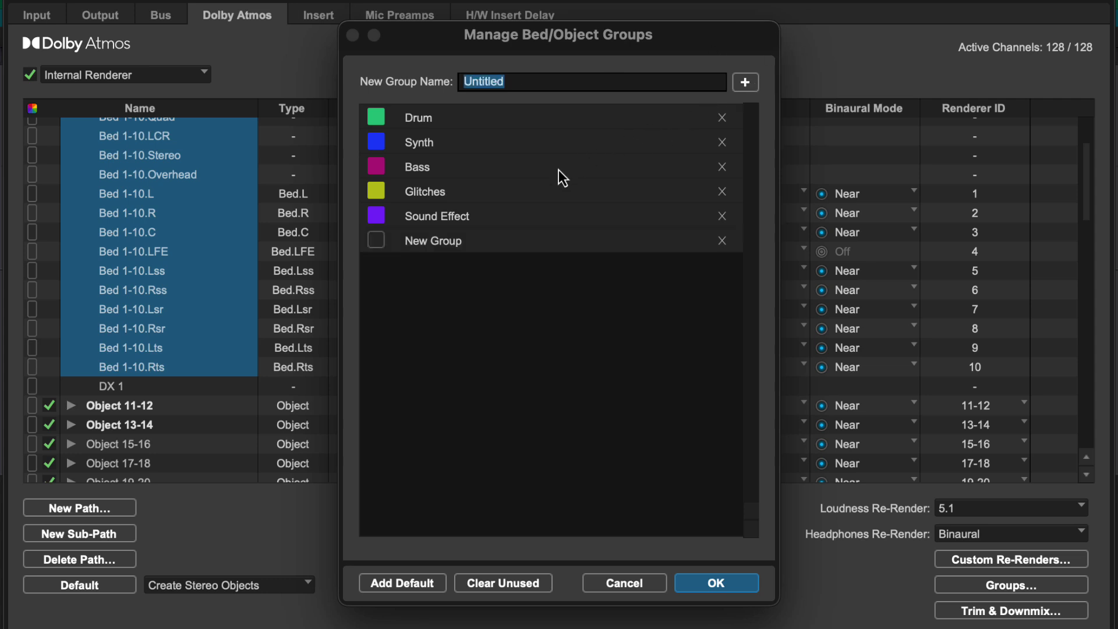
left_click(378, 242)
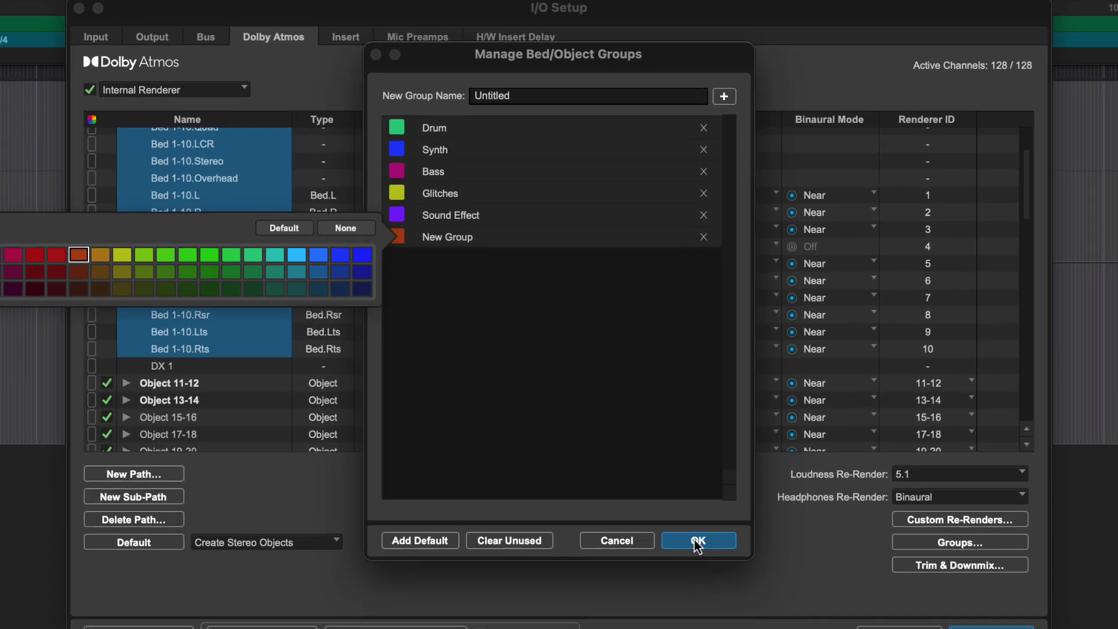
left_click(715, 583)
left_click(687, 516)
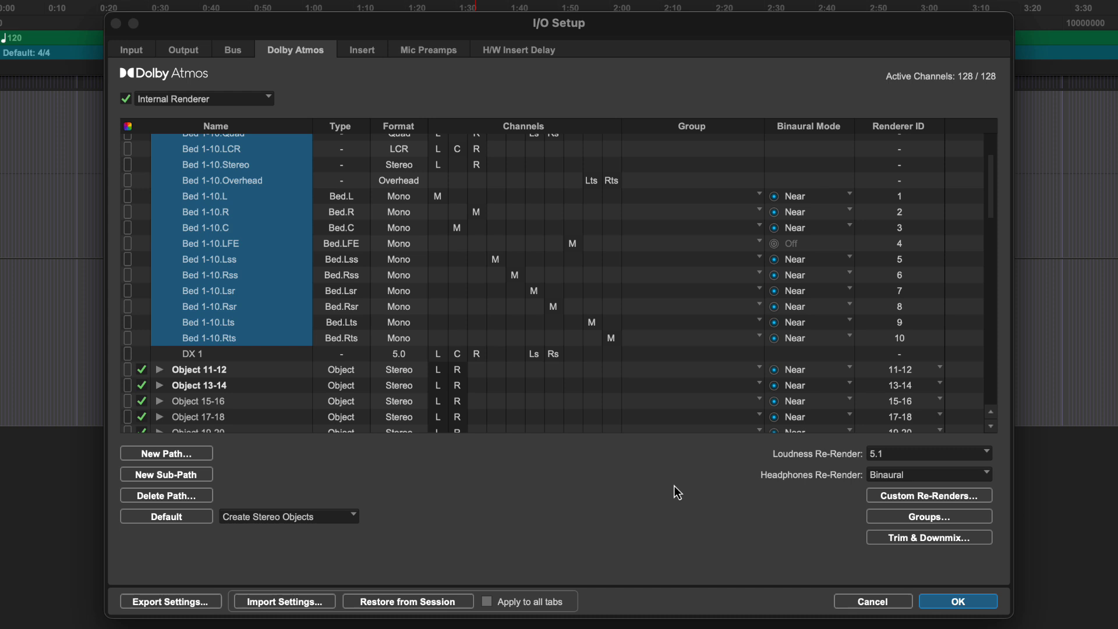
Assign the Bed 1-10 paths to New Group
scroll(664, 262, "up", 3)
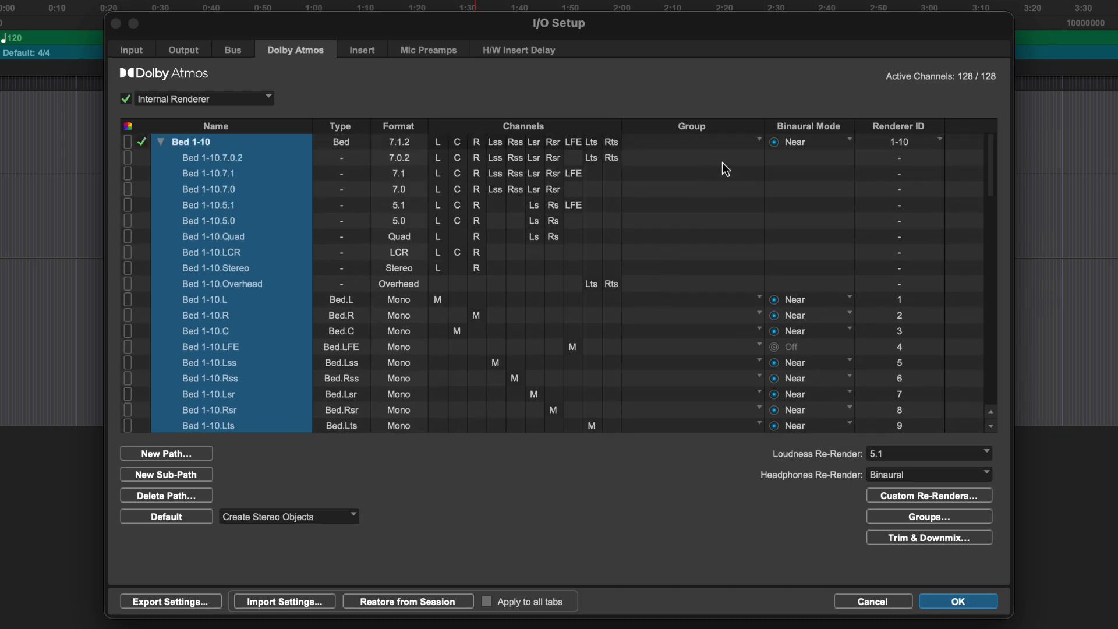
left_click(750, 149)
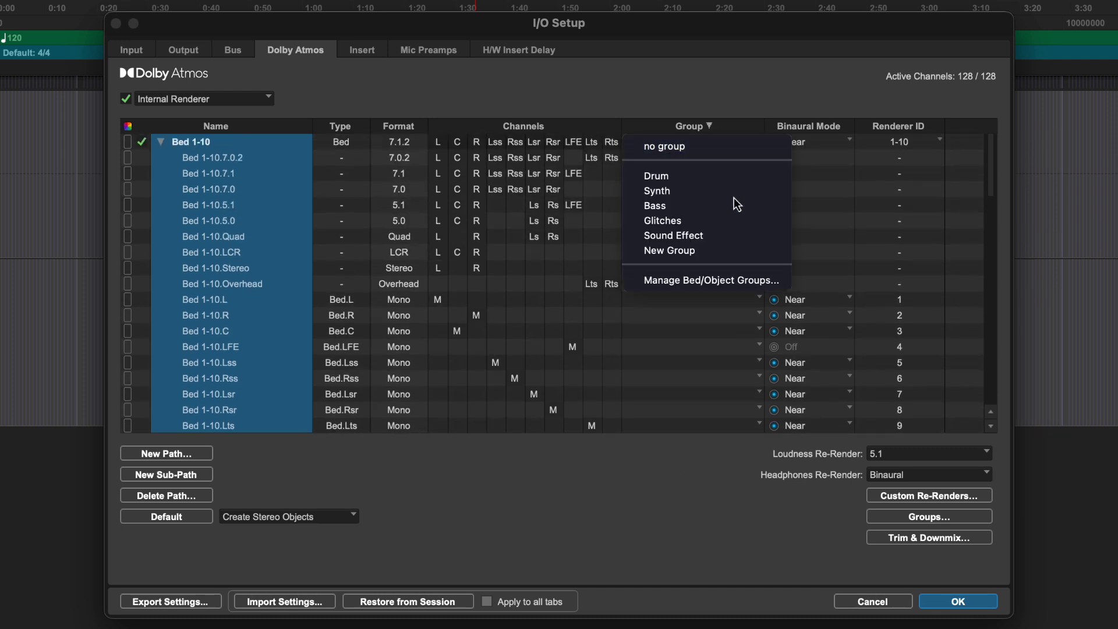
left_click(721, 255)
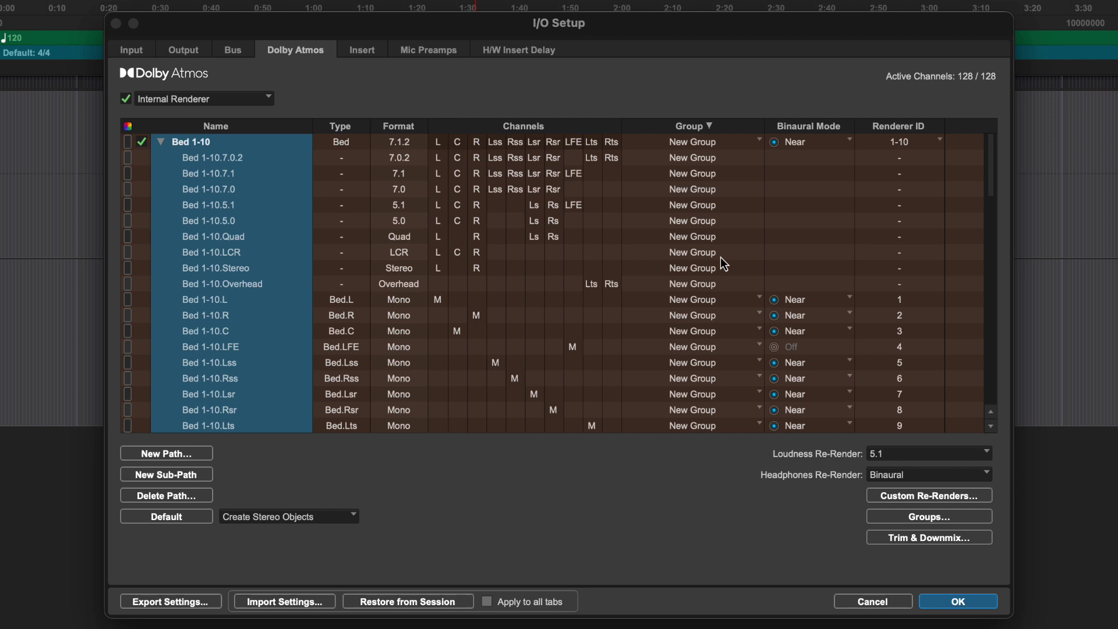
Keep Lo/Ro as the 5.1 downmix method and set the 5.1 and 2.0 surround trim to -4.5 dB, adjusting height trim
left_click(927, 538)
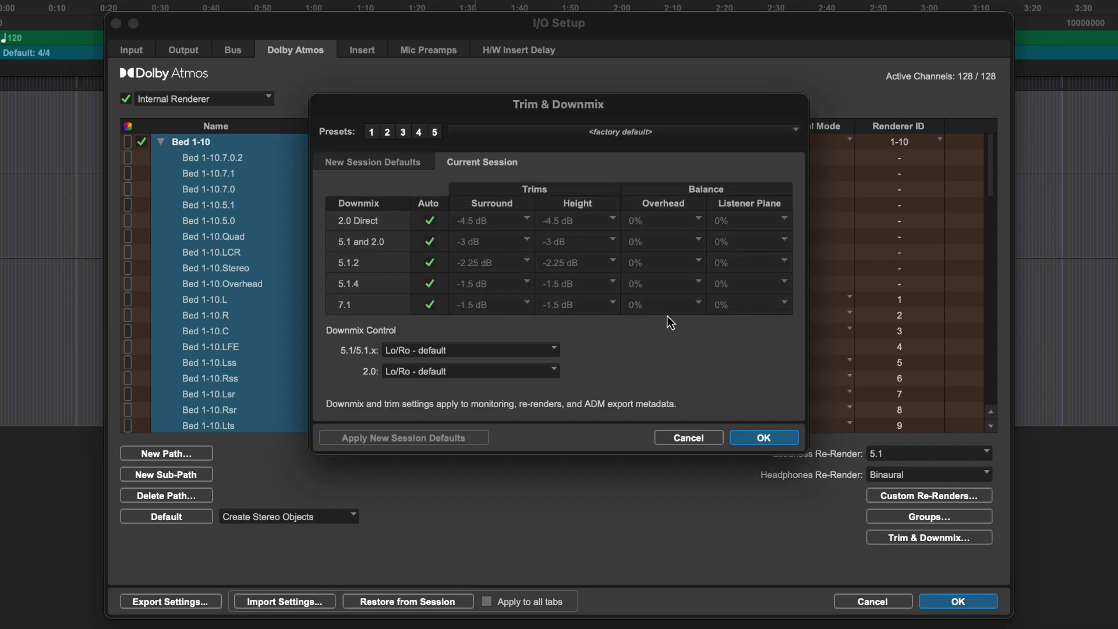
left_click(553, 351)
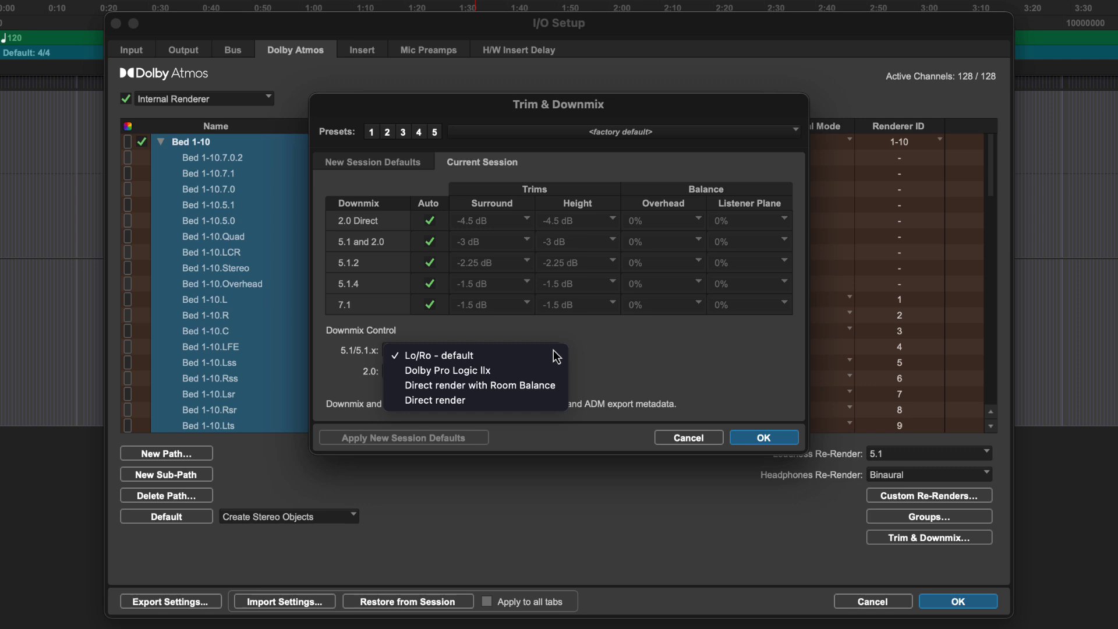
left_click(597, 351)
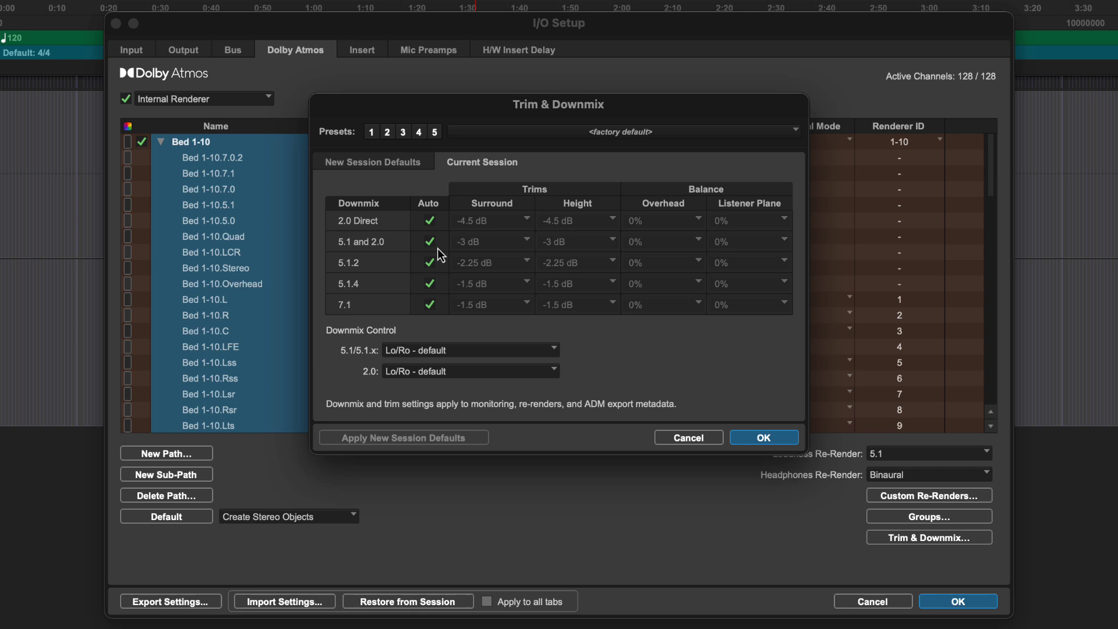
left_click(529, 245)
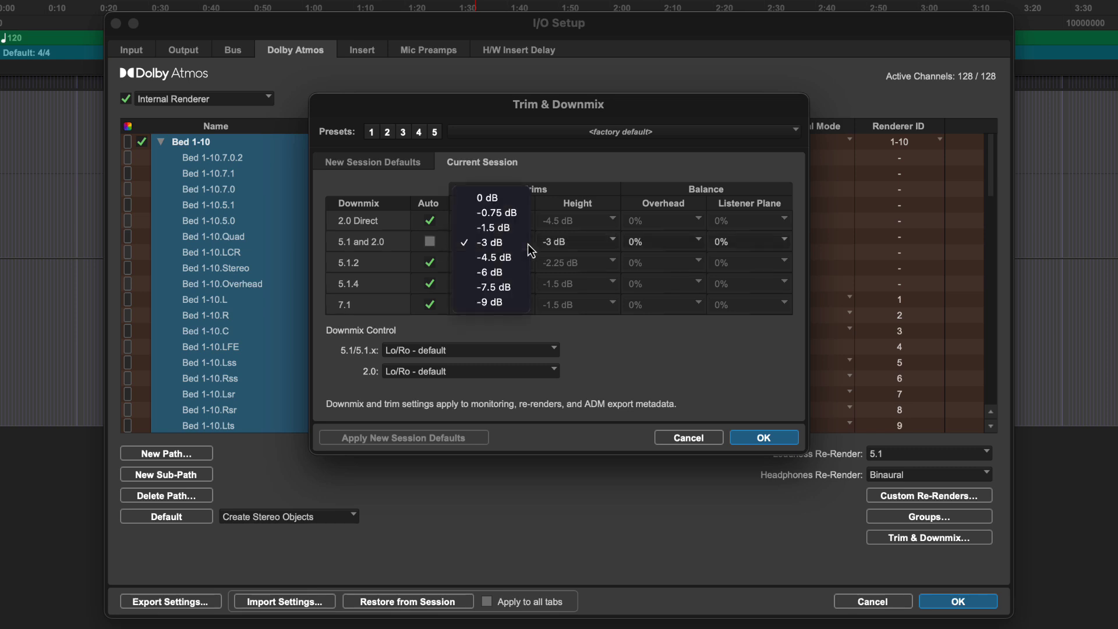
left_click(512, 257)
left_click(597, 251)
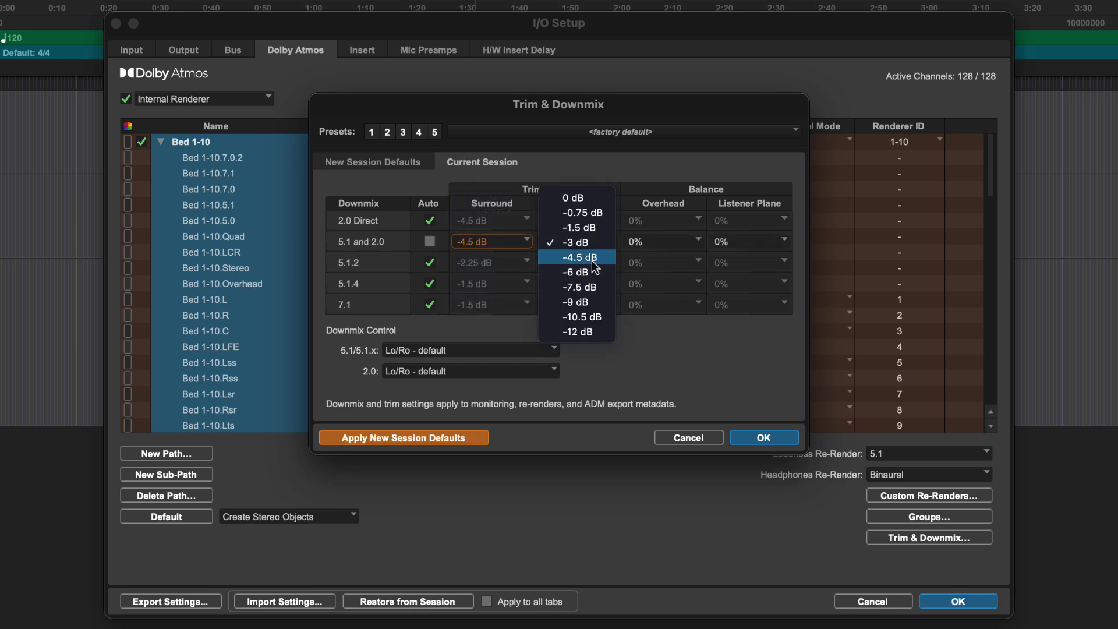
left_click(592, 260)
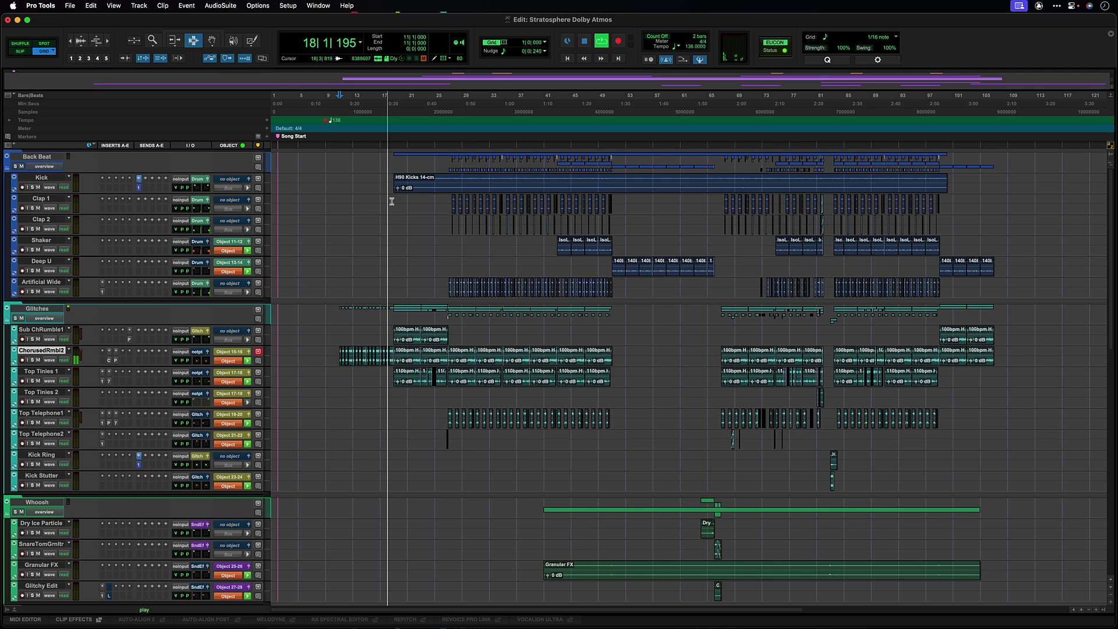
Open the Dolby Atmos Renderer from the Window menu, enlarge it, and reveal its settings panel
left_click(319, 5)
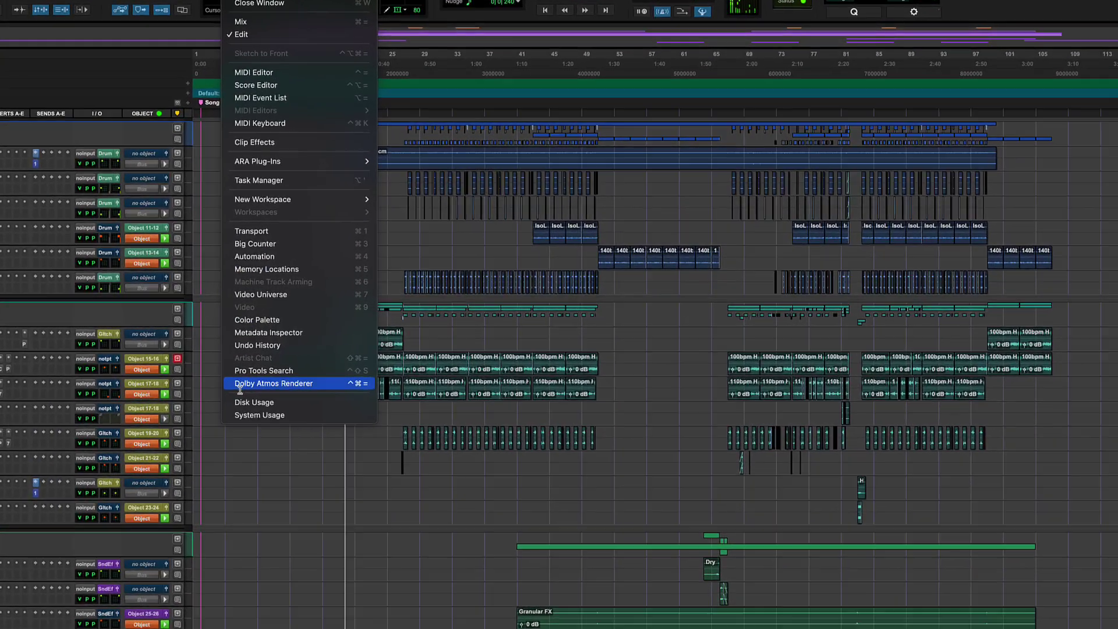
left_click(240, 384)
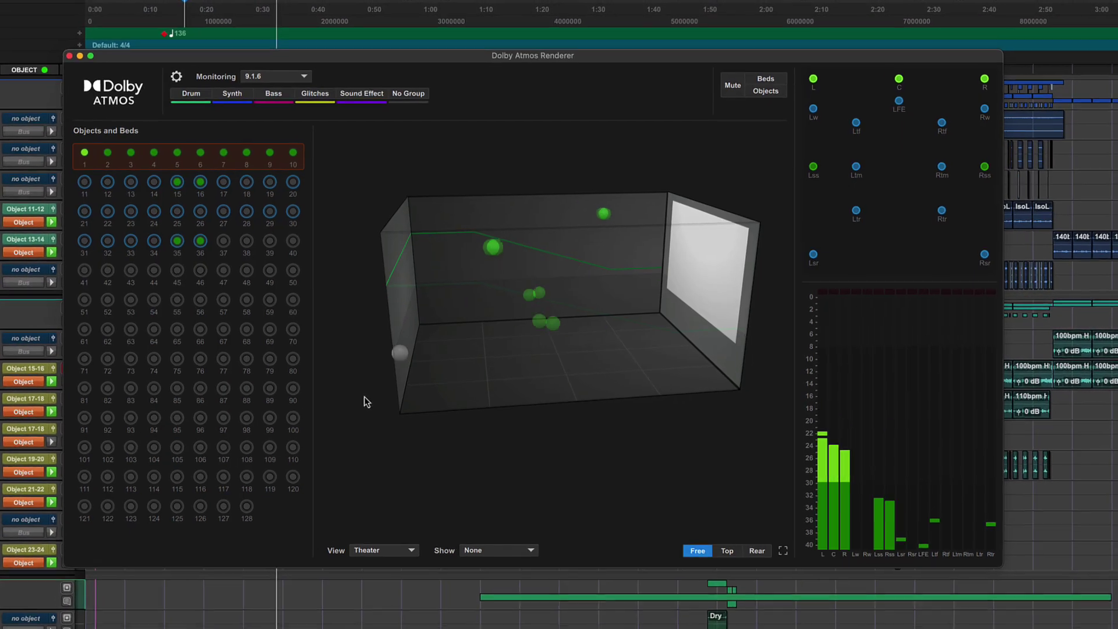
left_click_drag(1006, 568, 1091, 628)
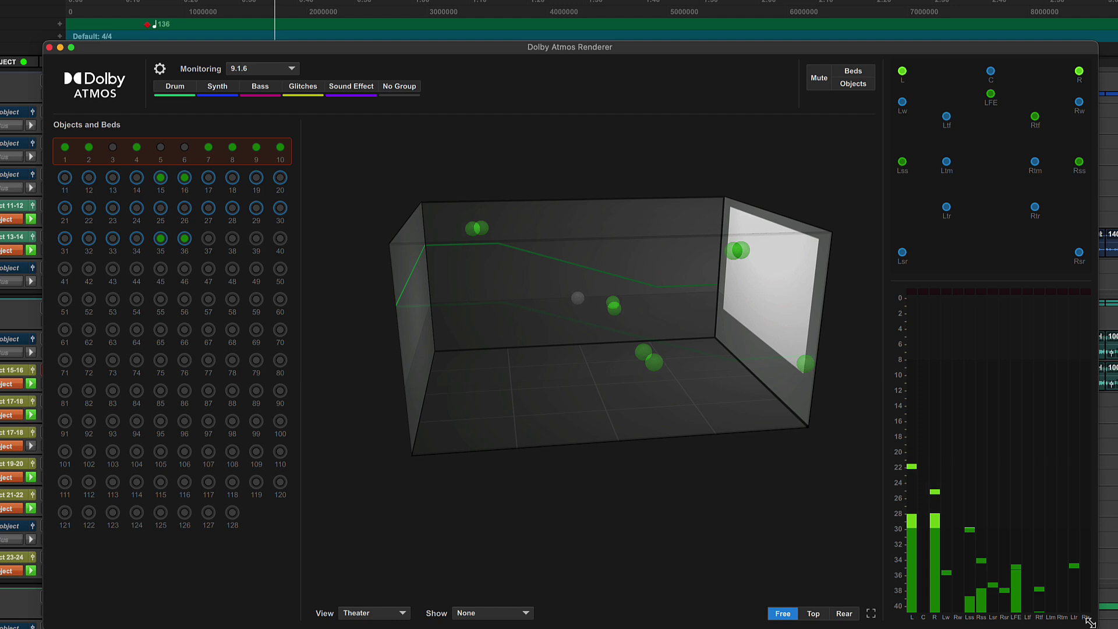
left_click(160, 69)
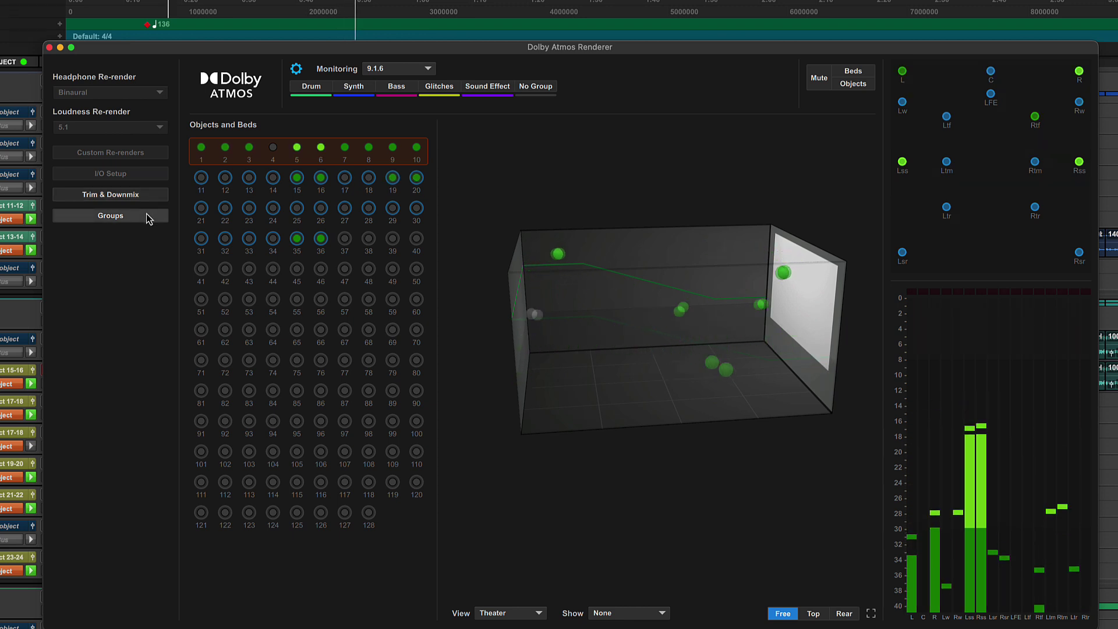
Hide the renderer settings sidebar and drop down the Monitoring format list
left_click(297, 70)
left_click(292, 69)
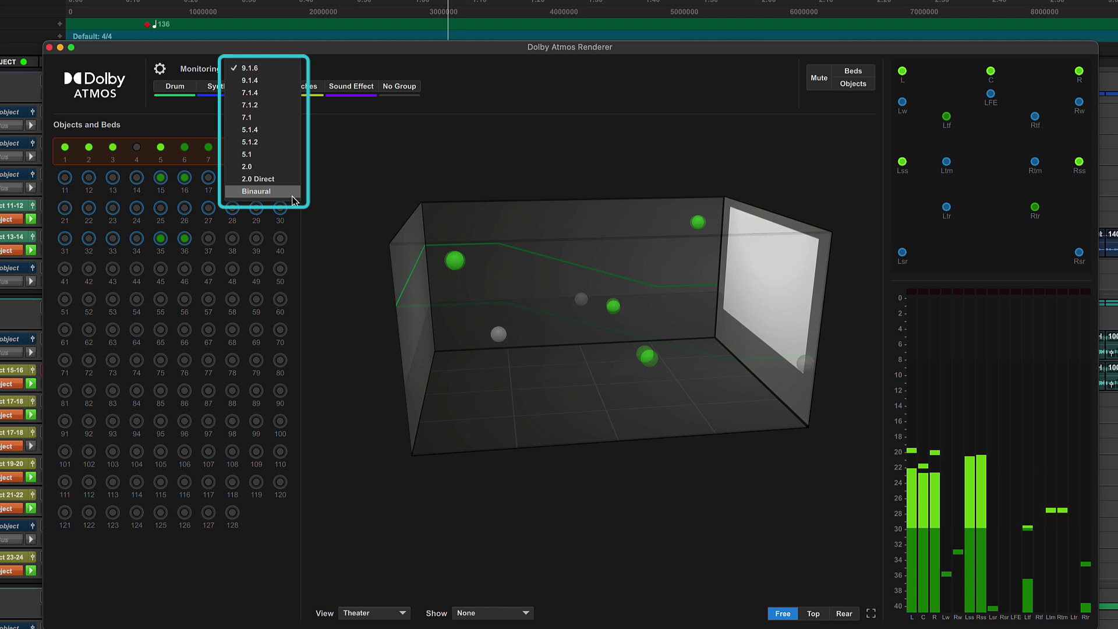
Keep 9.1.6 monitoring and solo the Drum, Synth and Bass groups one at a time
left_click(338, 233)
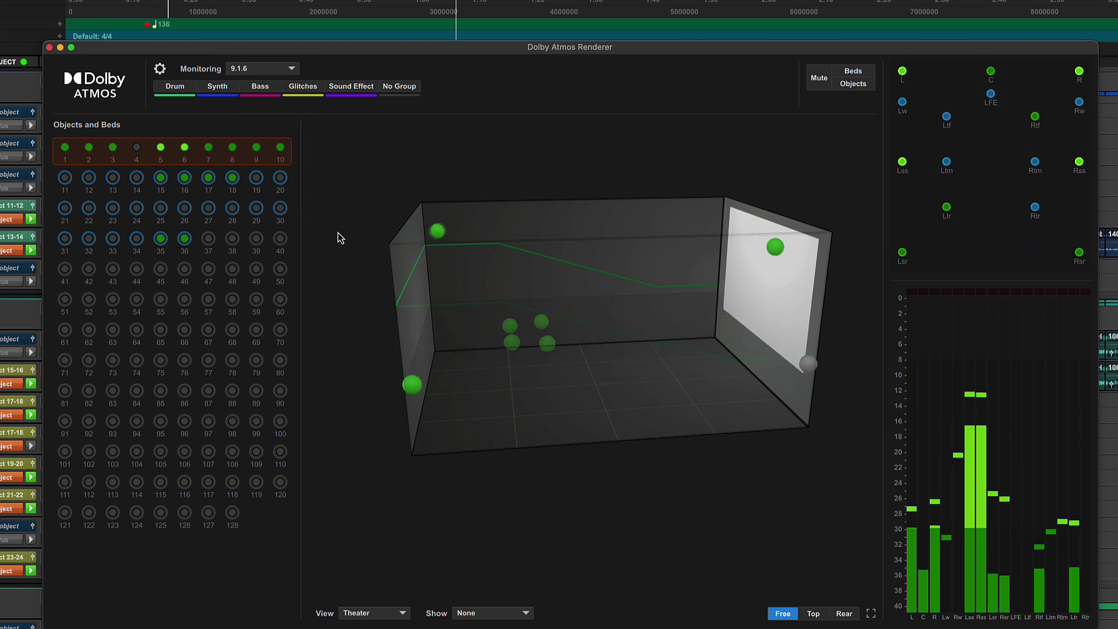
left_click(185, 86)
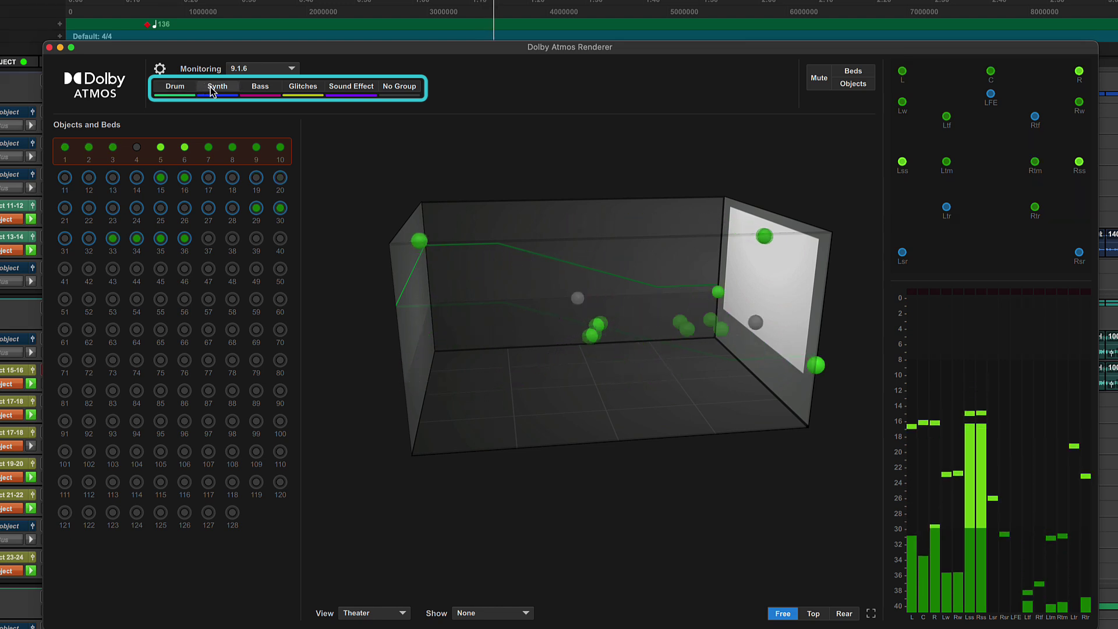
left_click(210, 86)
left_click(211, 87)
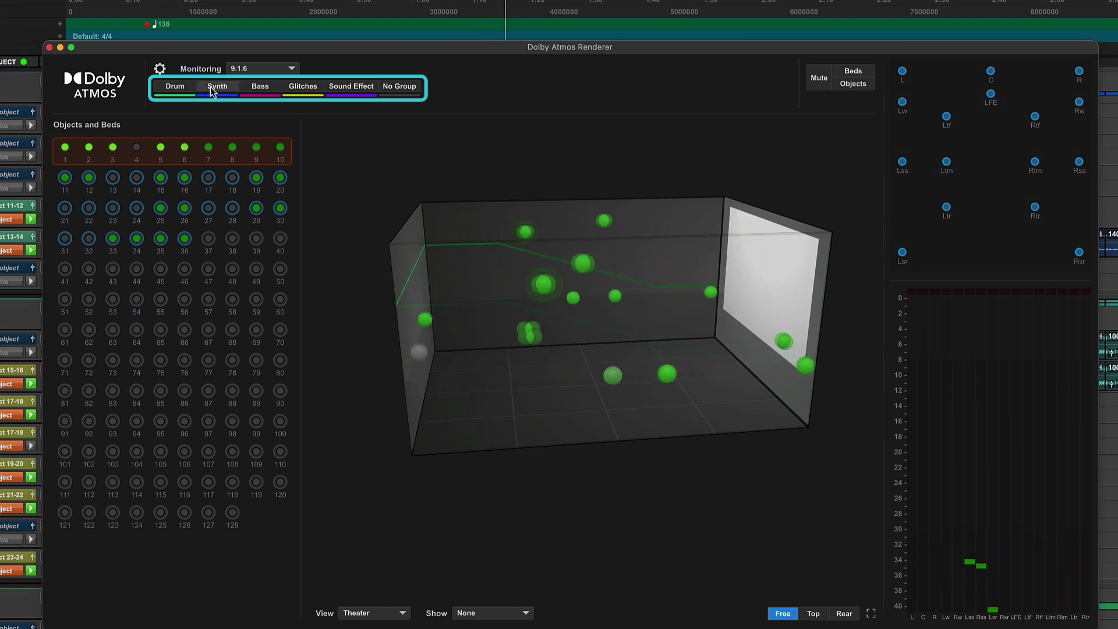
left_click(257, 85)
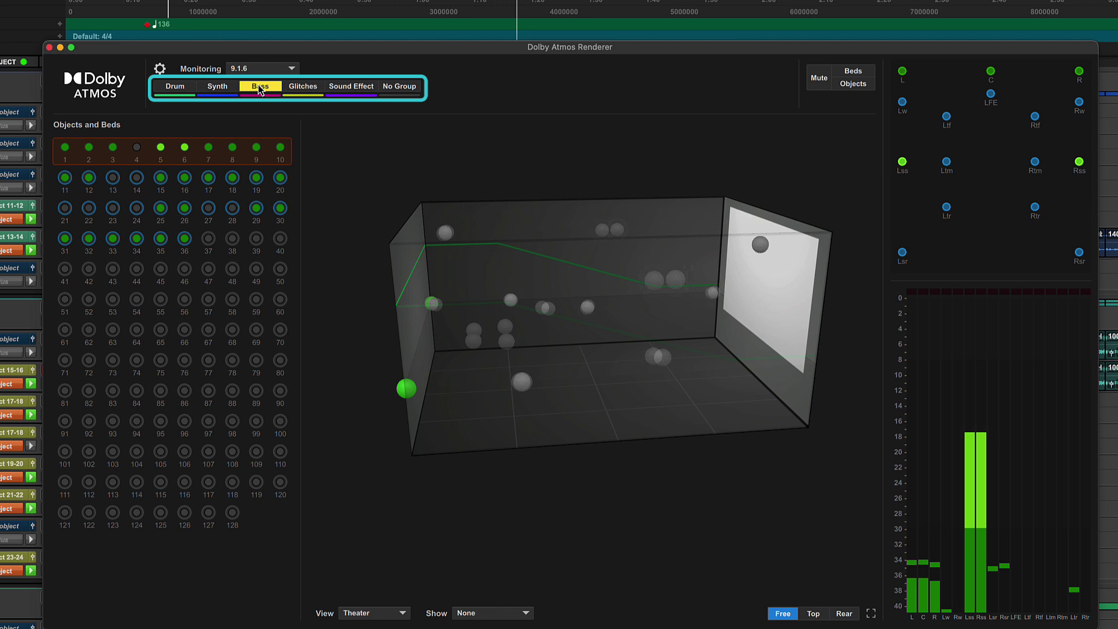
left_click(257, 85)
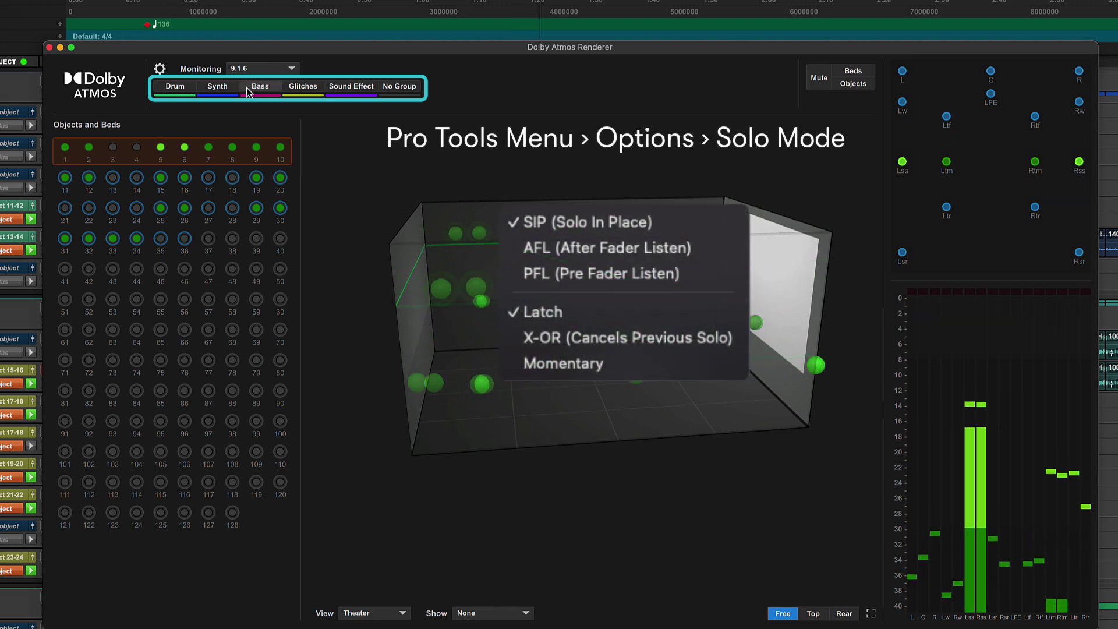
Try muting the Drum group, then muting and soloing all groups at once before clearing them
left_click(190, 87)
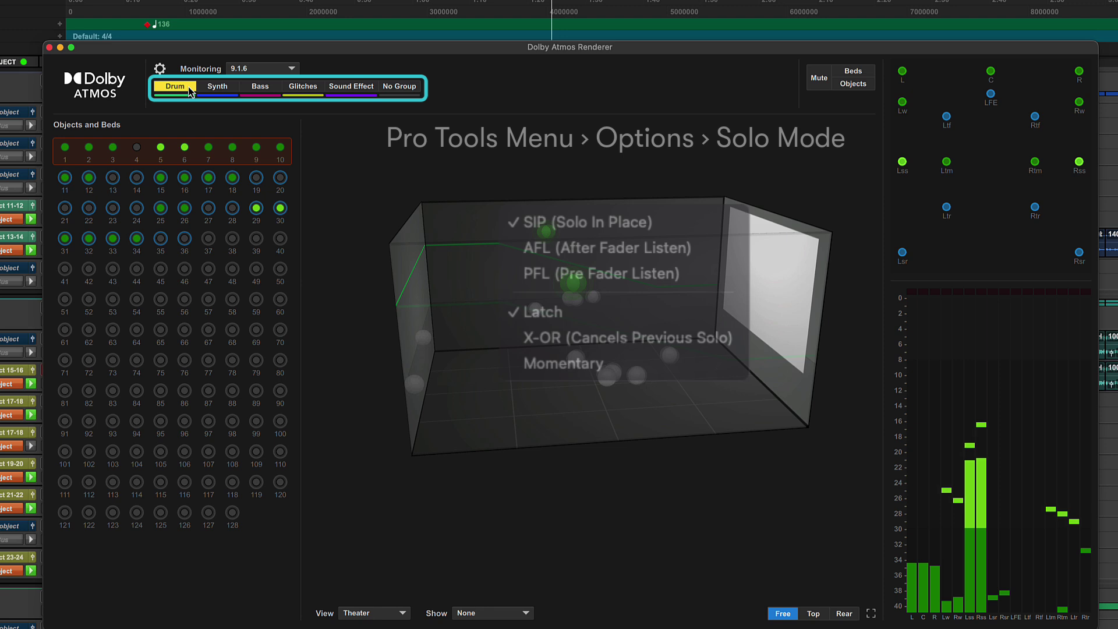
left_click(190, 88)
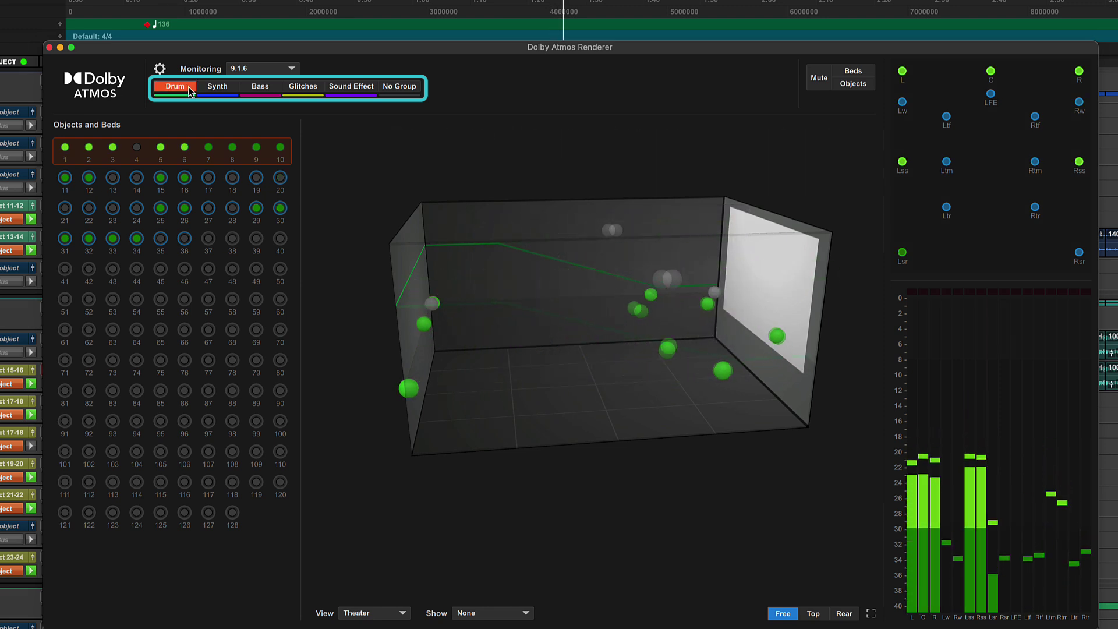
left_click(190, 88)
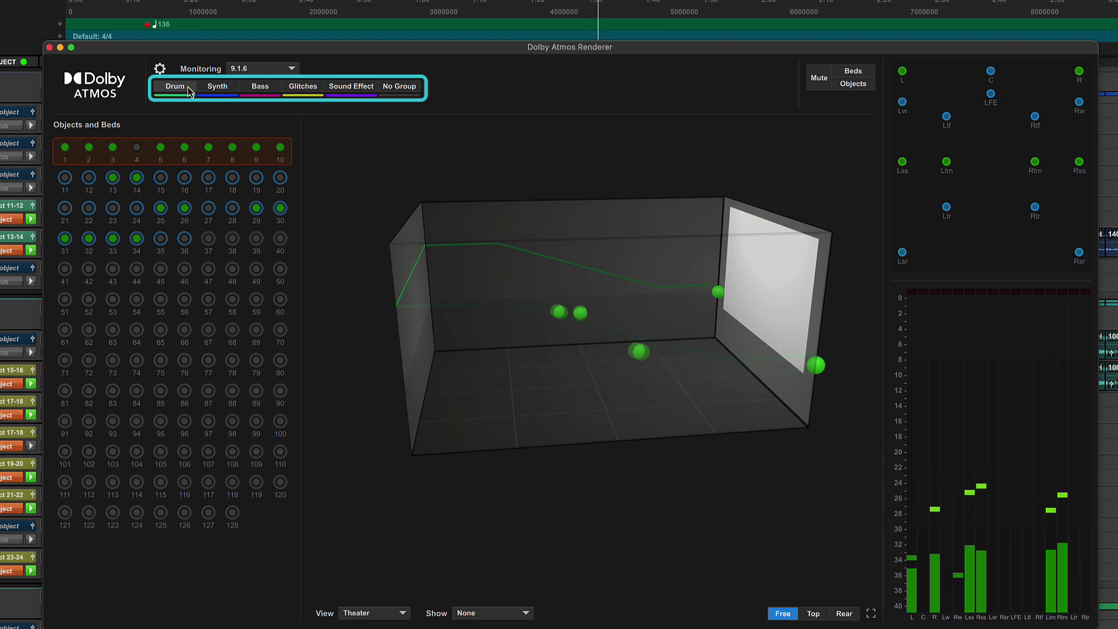
left_click(187, 86)
left_click(187, 86)
left_click(186, 86)
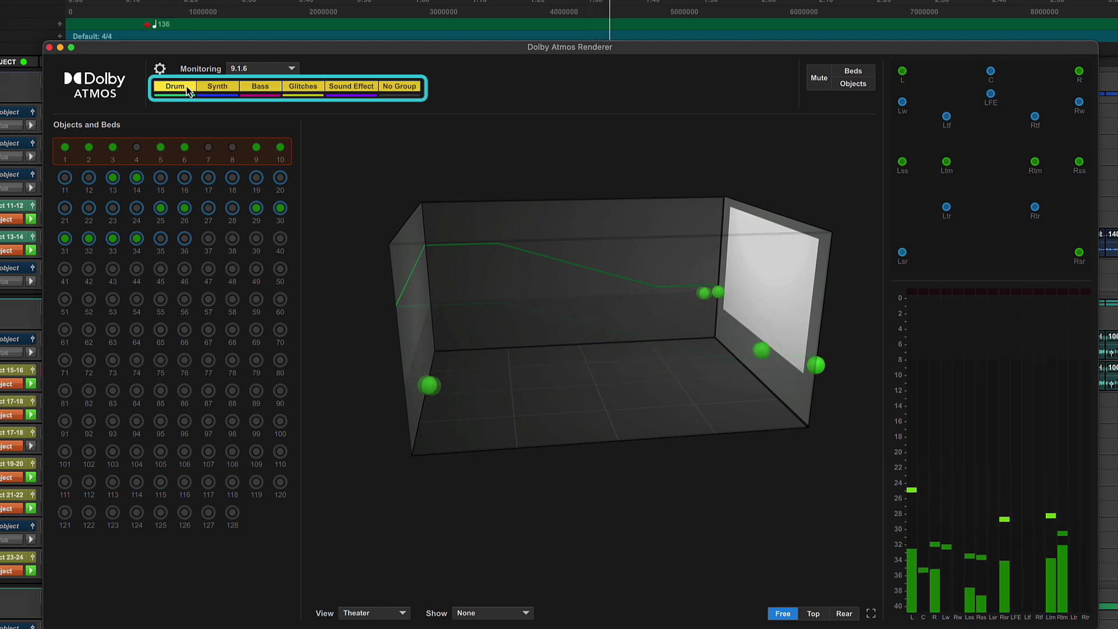
left_click(186, 86)
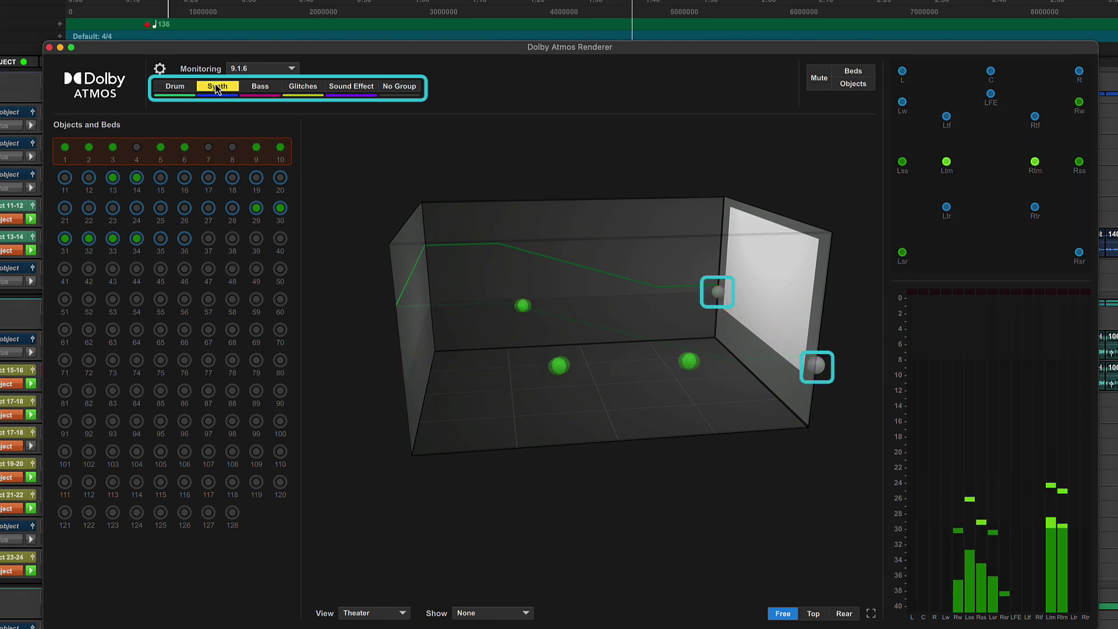
Unsolo Synth, then mute and unmute all output, the beds and the objects in turn
left_click(216, 88)
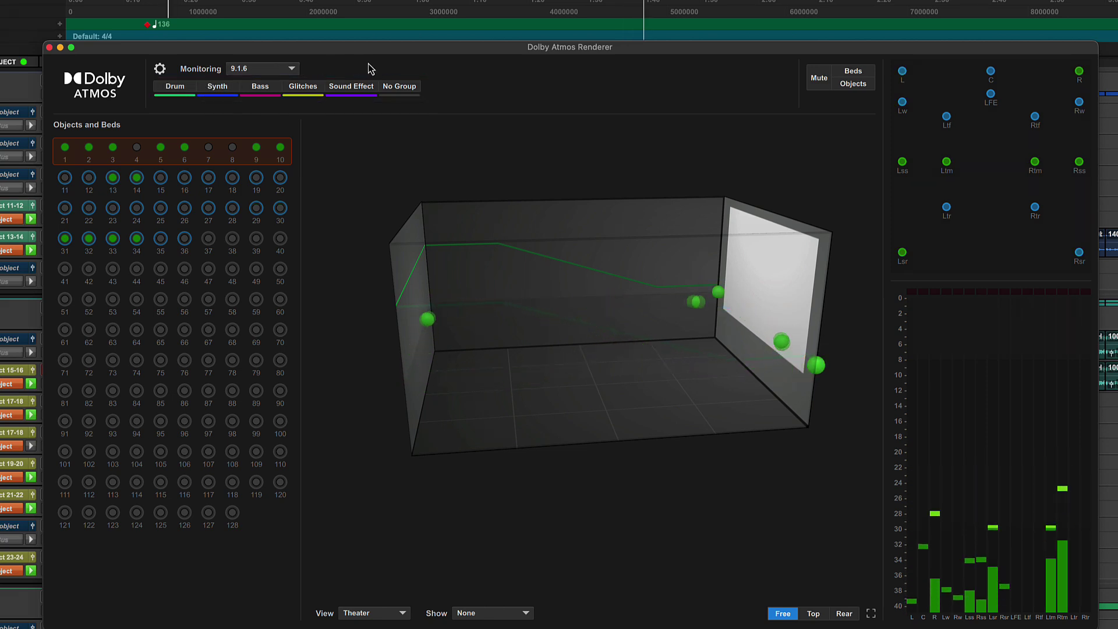
left_click(812, 77)
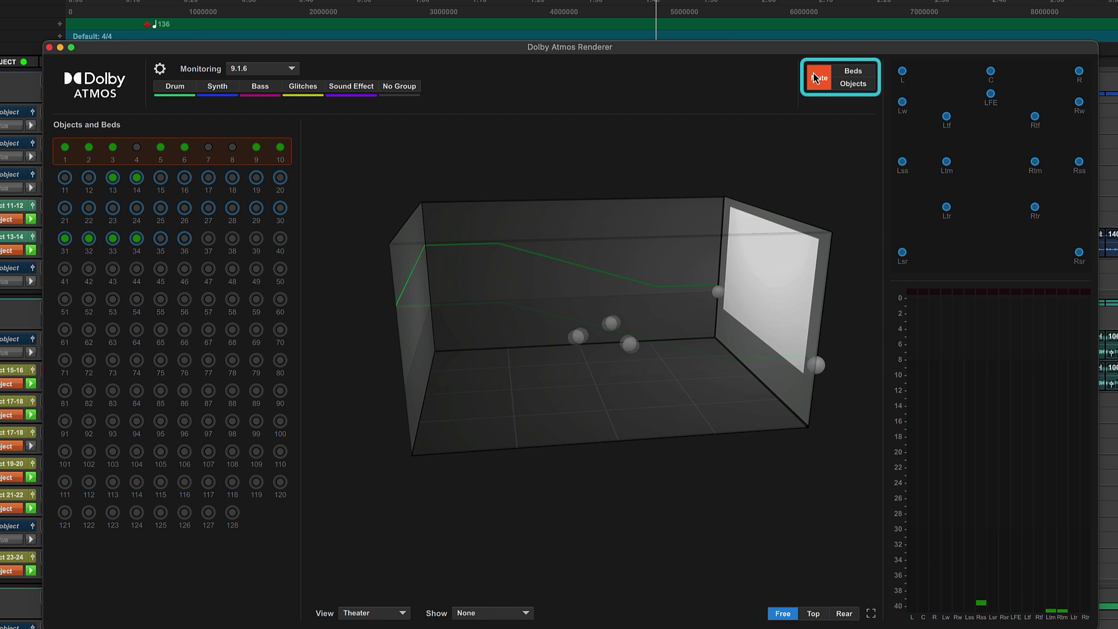
left_click(816, 77)
left_click(850, 71)
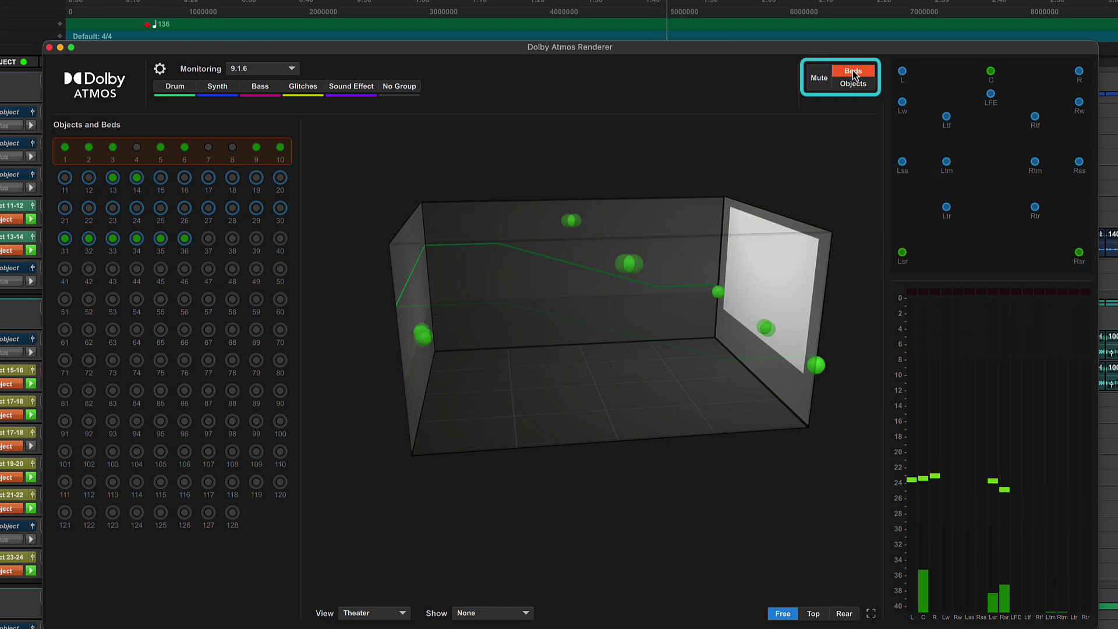
left_click(852, 70)
left_click(853, 85)
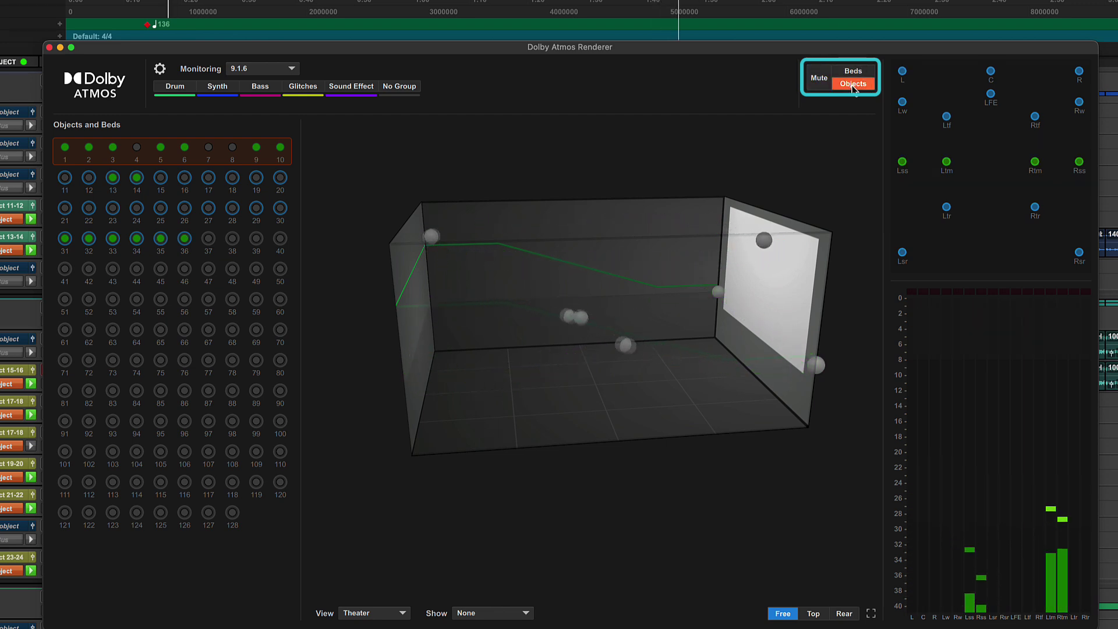
left_click(853, 85)
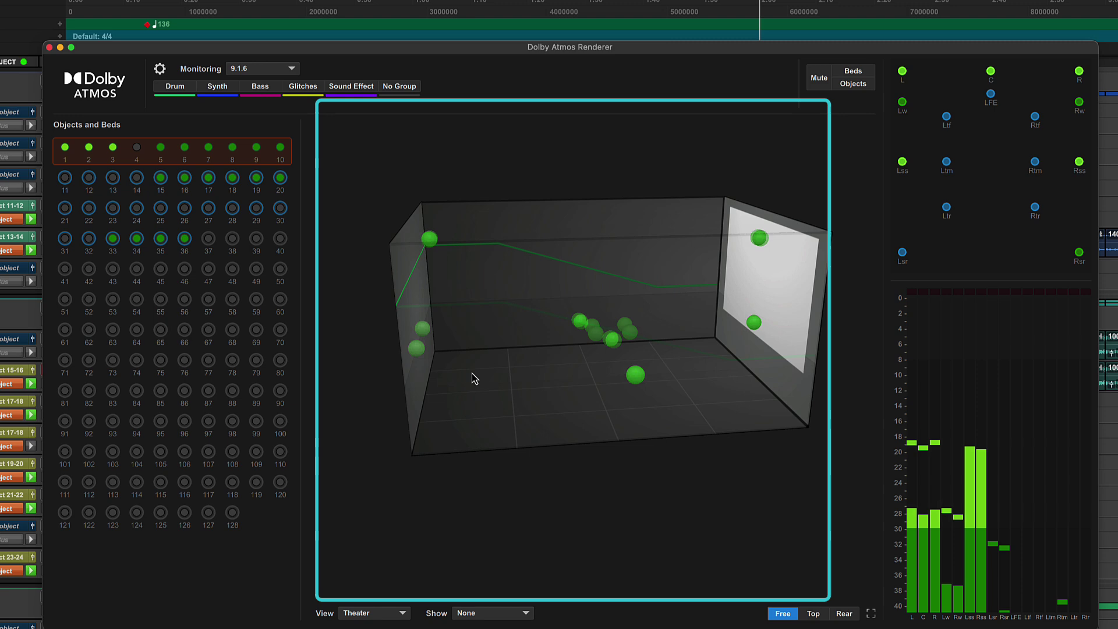
Orbit the room and try the listener-head view before returning to the theater view
left_click_drag(473, 379, 546, 362)
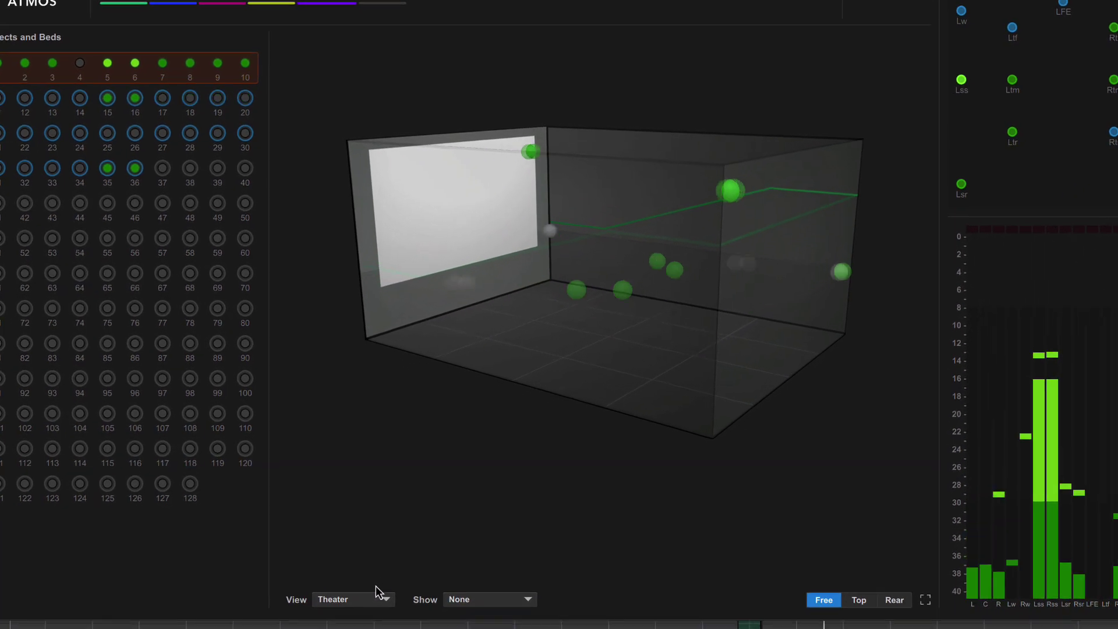
left_click(371, 599)
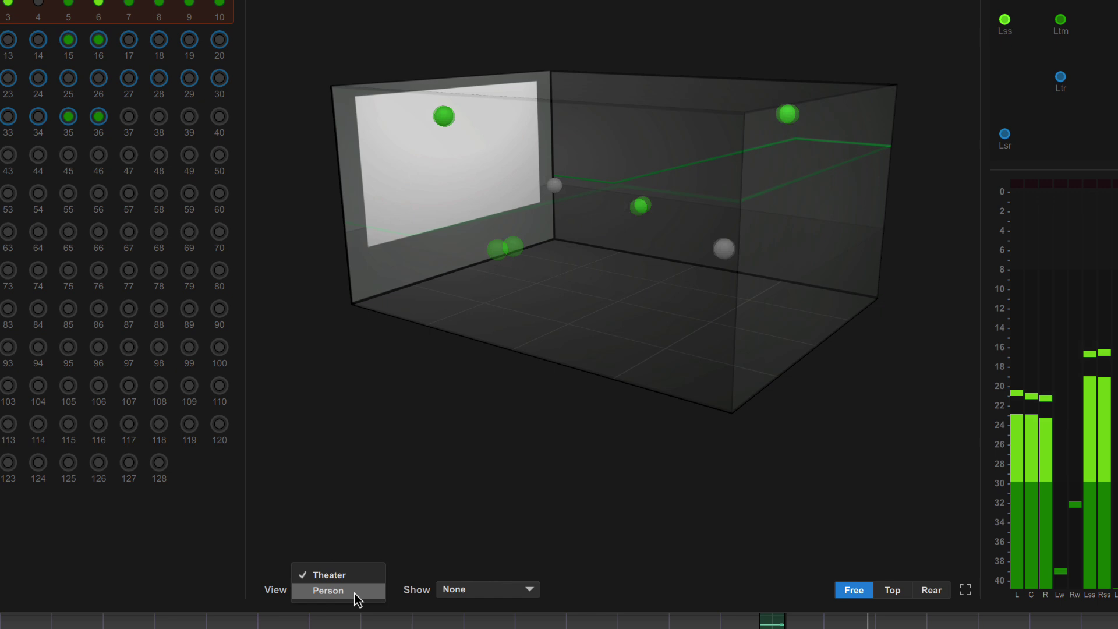
left_click(355, 593)
left_click(357, 598)
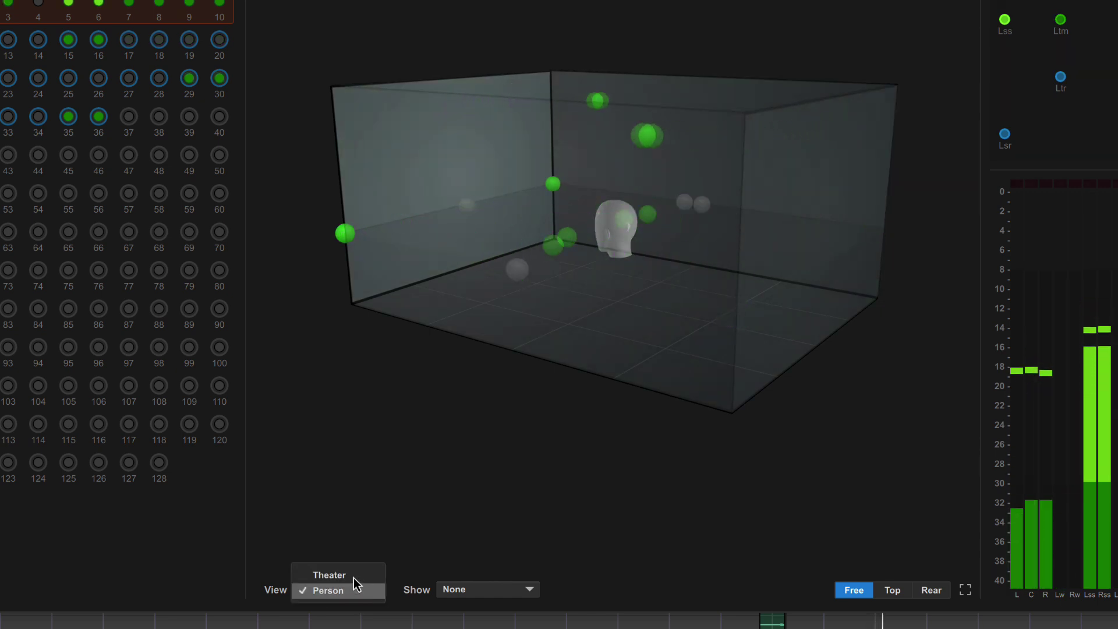
left_click(354, 574)
Cycle object labels through Group Name and Object ID to None, then view the room from behind and above
left_click(466, 590)
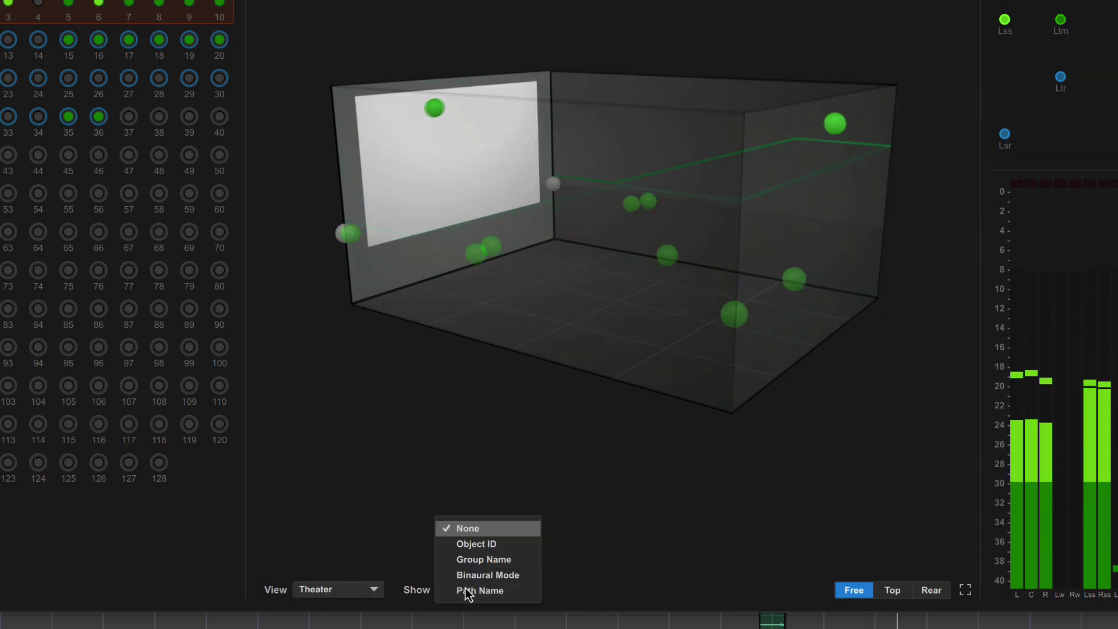
left_click(472, 561)
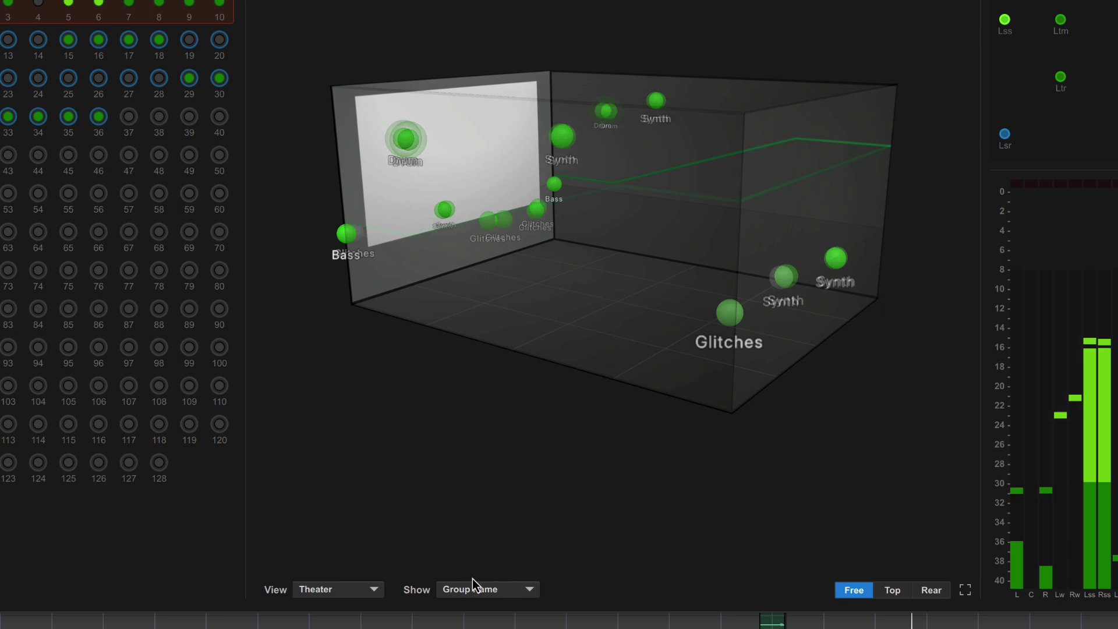
left_click(473, 588)
left_click(483, 547)
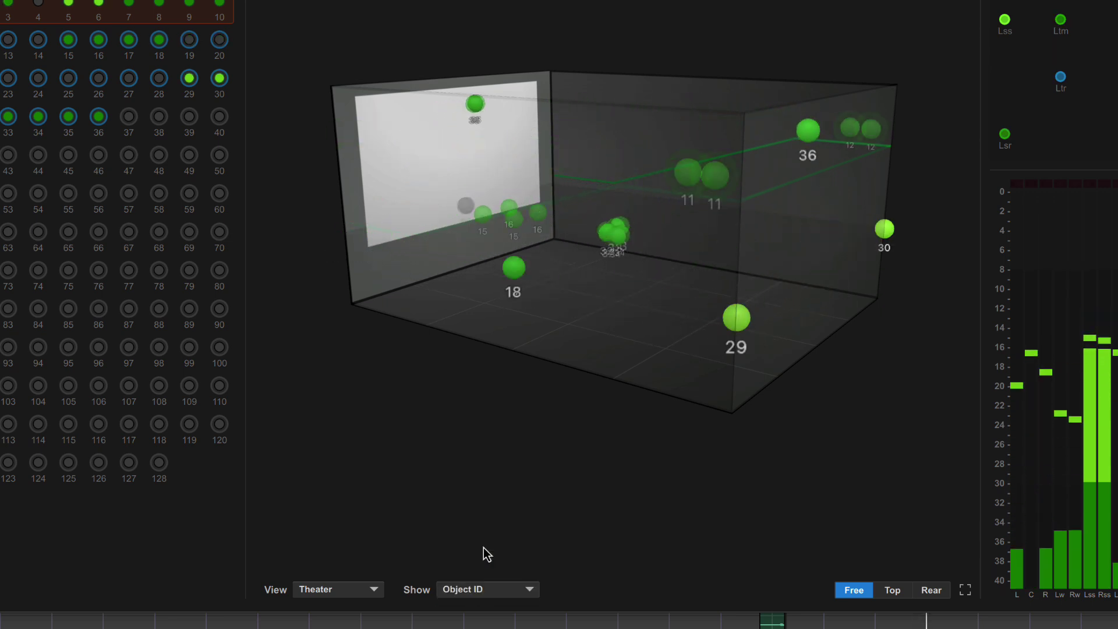
left_click(474, 589)
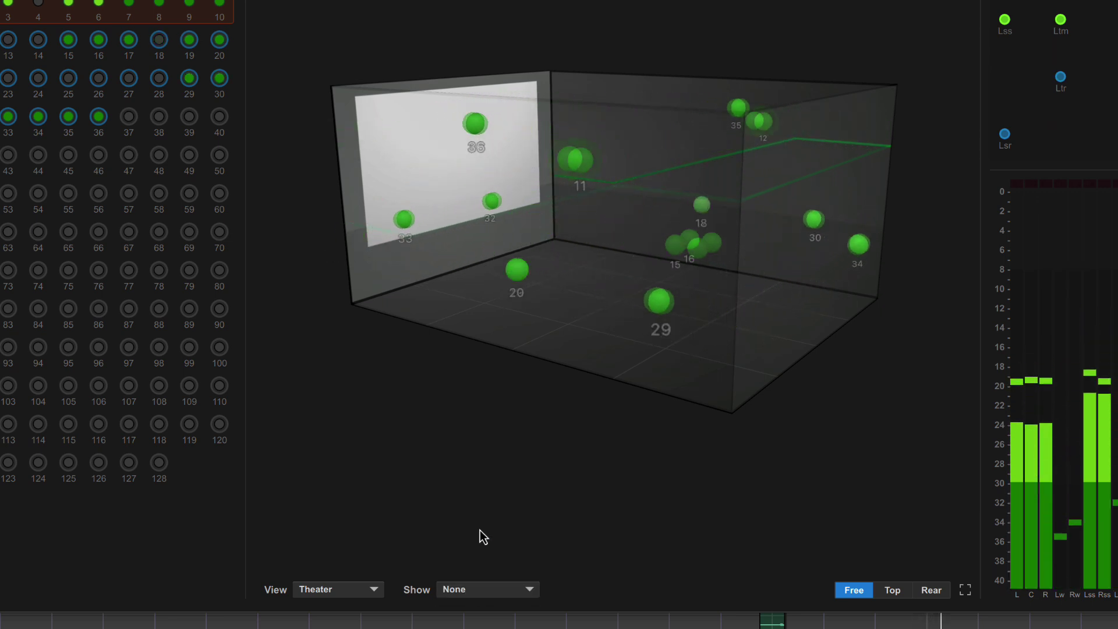
left_click_drag(621, 357, 537, 348)
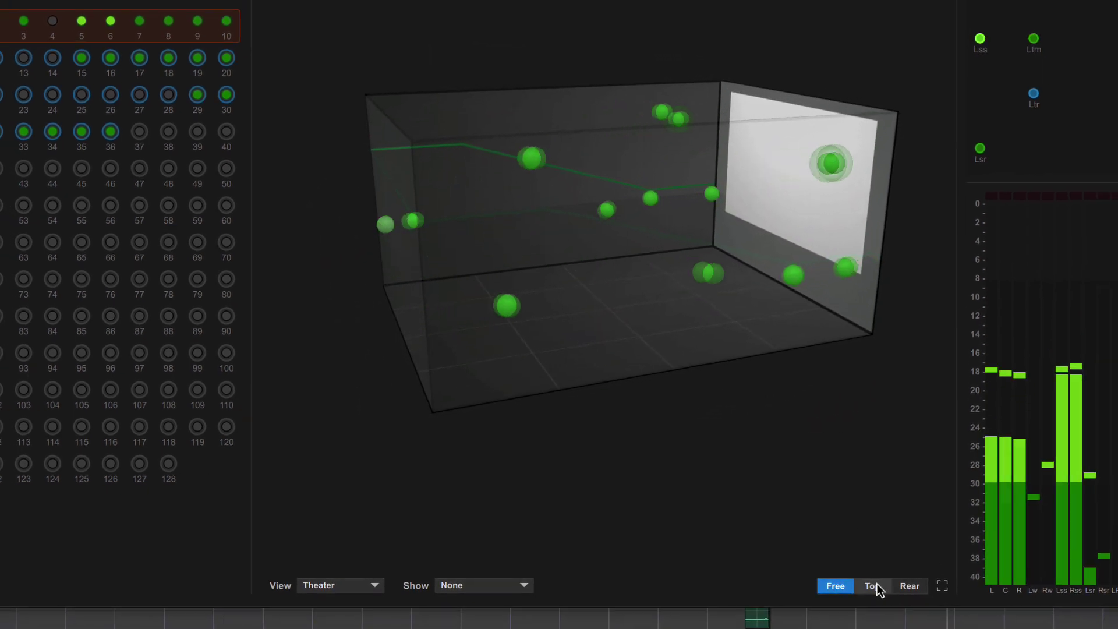
left_click(874, 585)
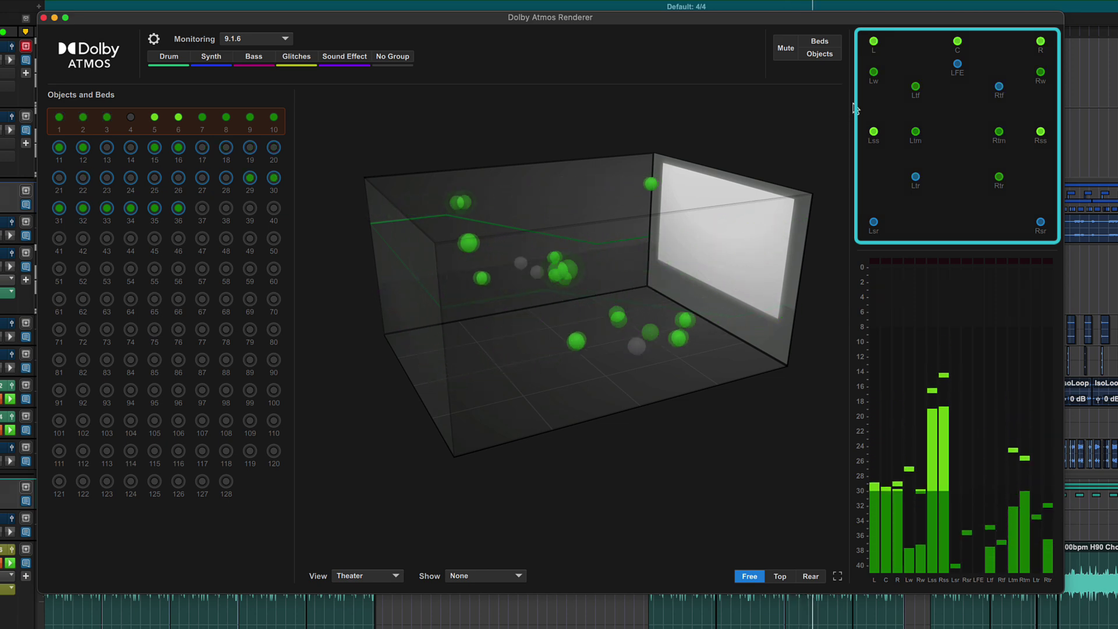
Solo the left speaker, release it, then solo the centre speaker
mouse_move(876, 41)
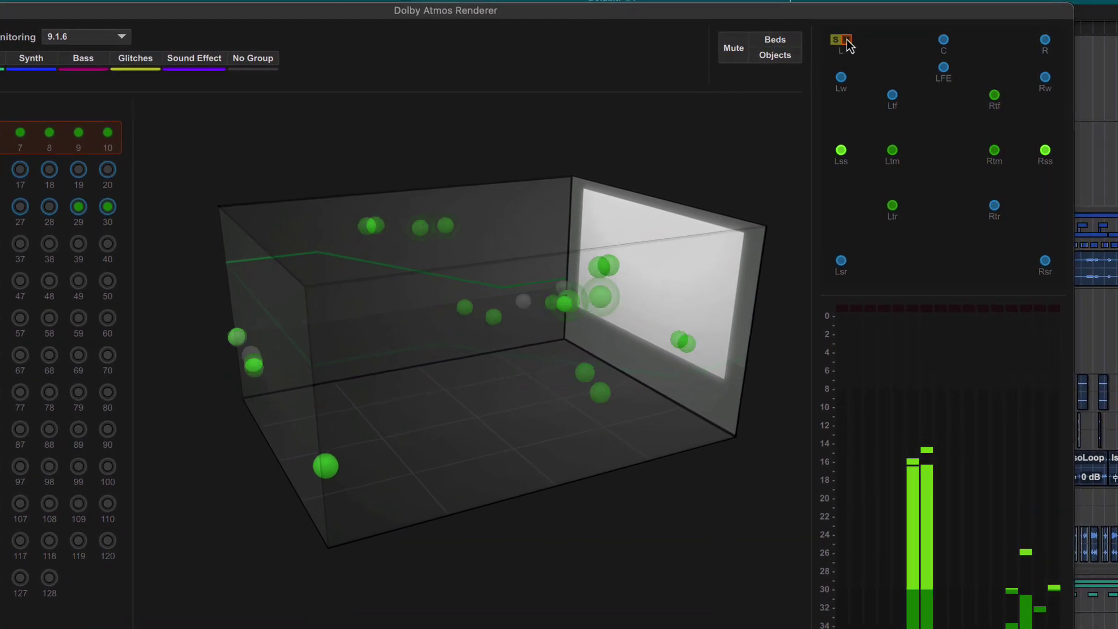
mouse_move(990, 97)
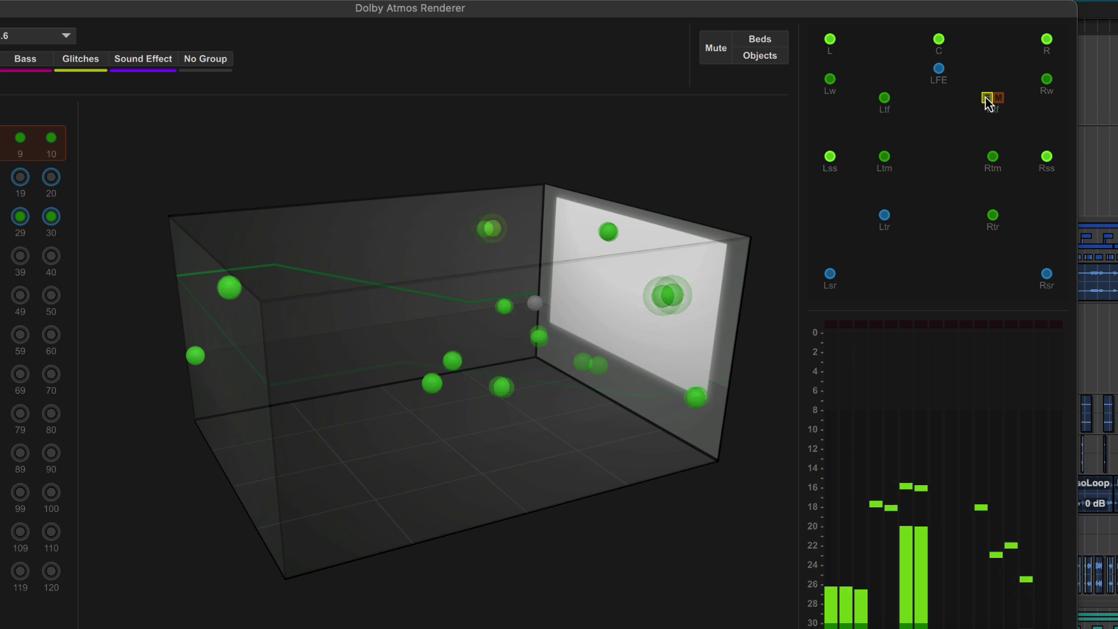
left_click(825, 40)
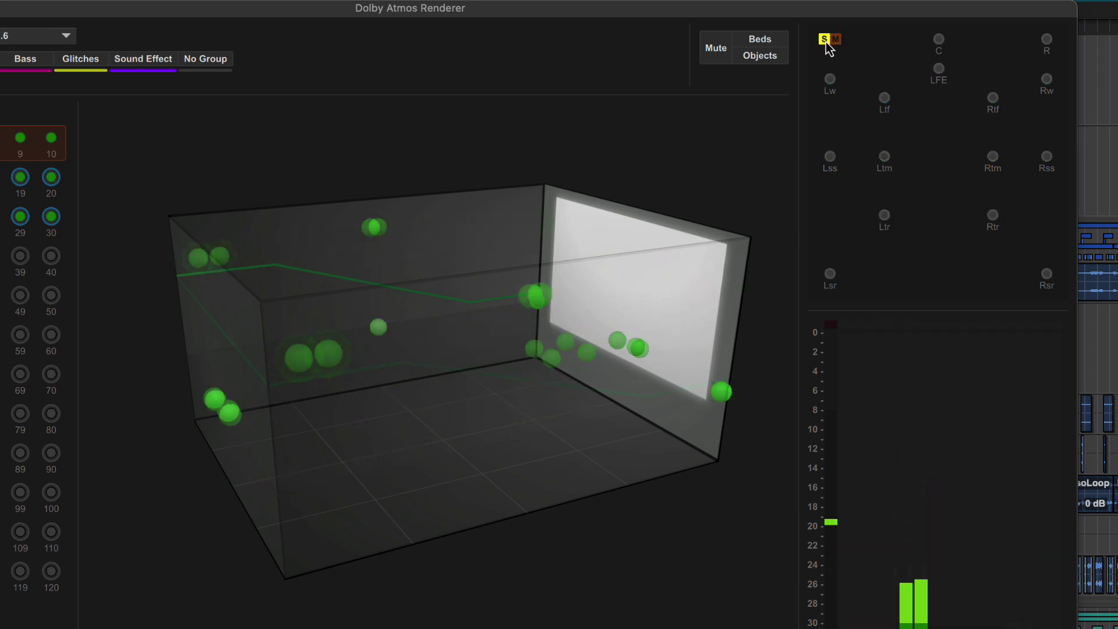
left_click(825, 39)
mouse_move(944, 44)
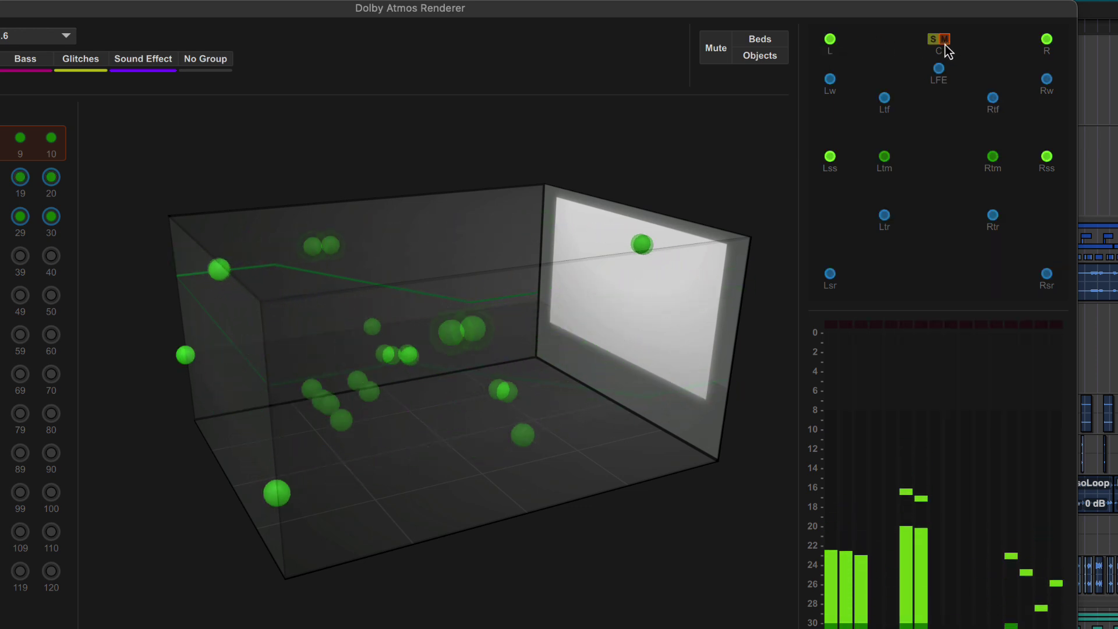
left_click(933, 39, "alt")
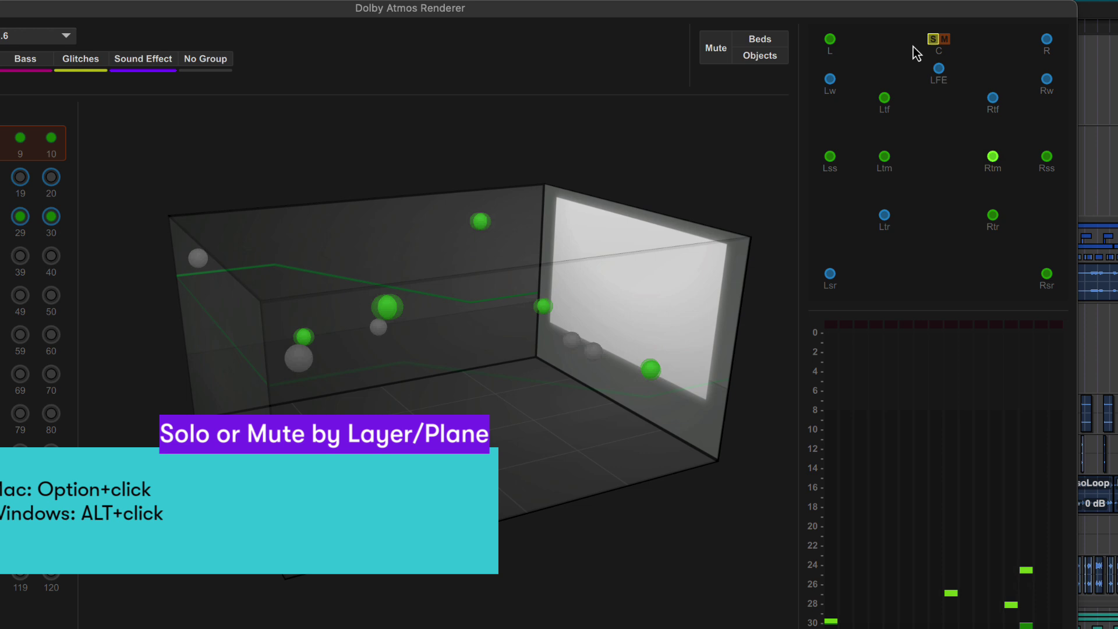
Solo and release the whole ear-level layer, then the overhead layer
left_click(825, 41, "alt")
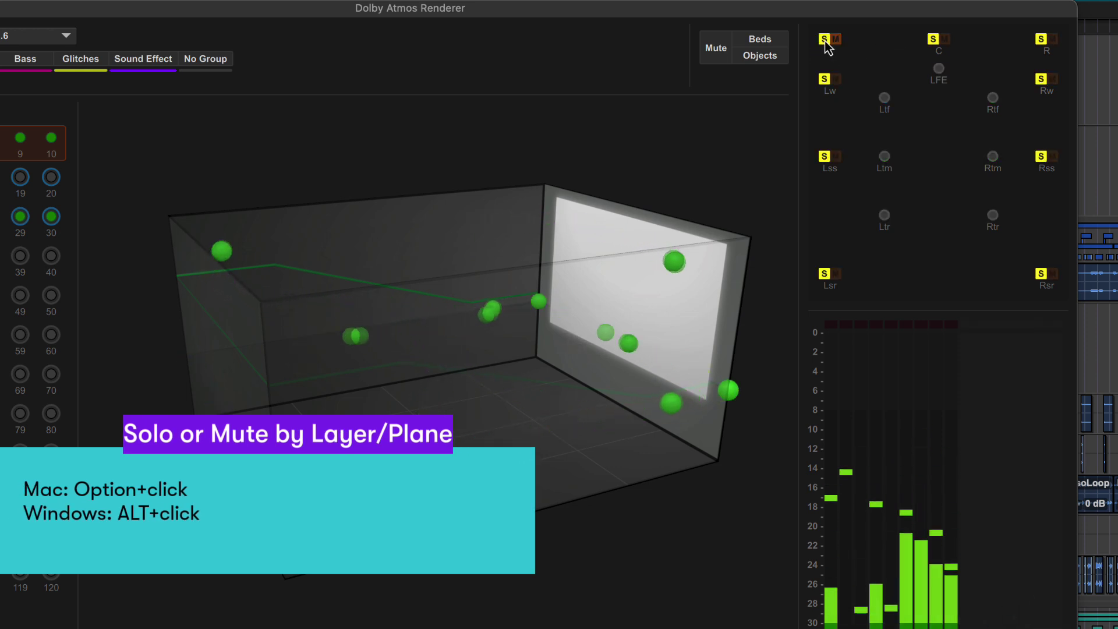
left_click(824, 41, "alt")
left_click(879, 98, "alt")
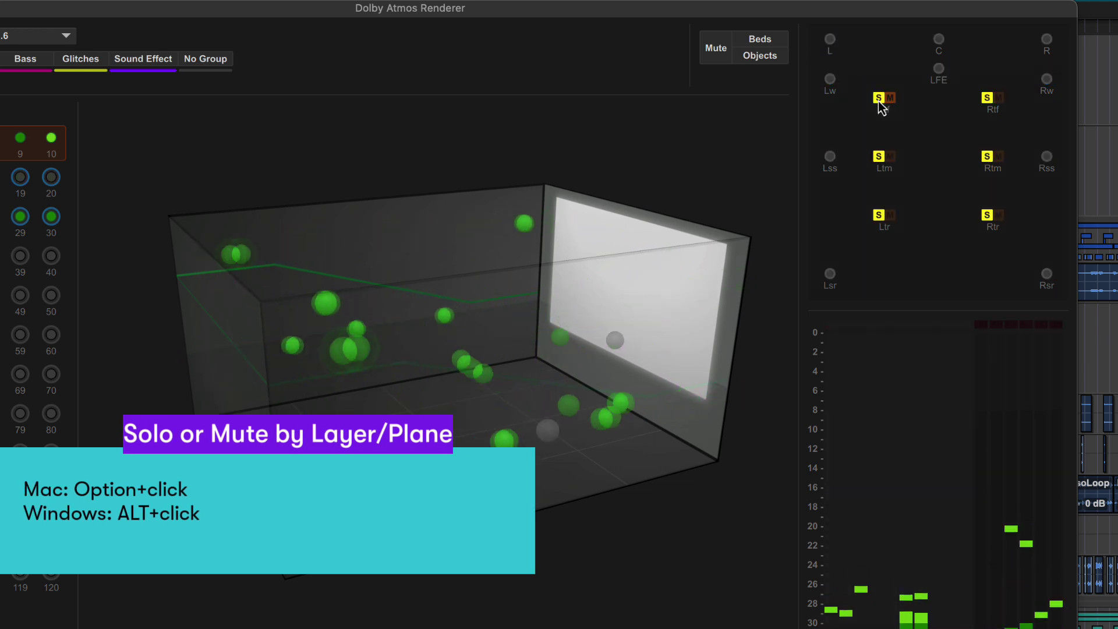
left_click(879, 98, "alt")
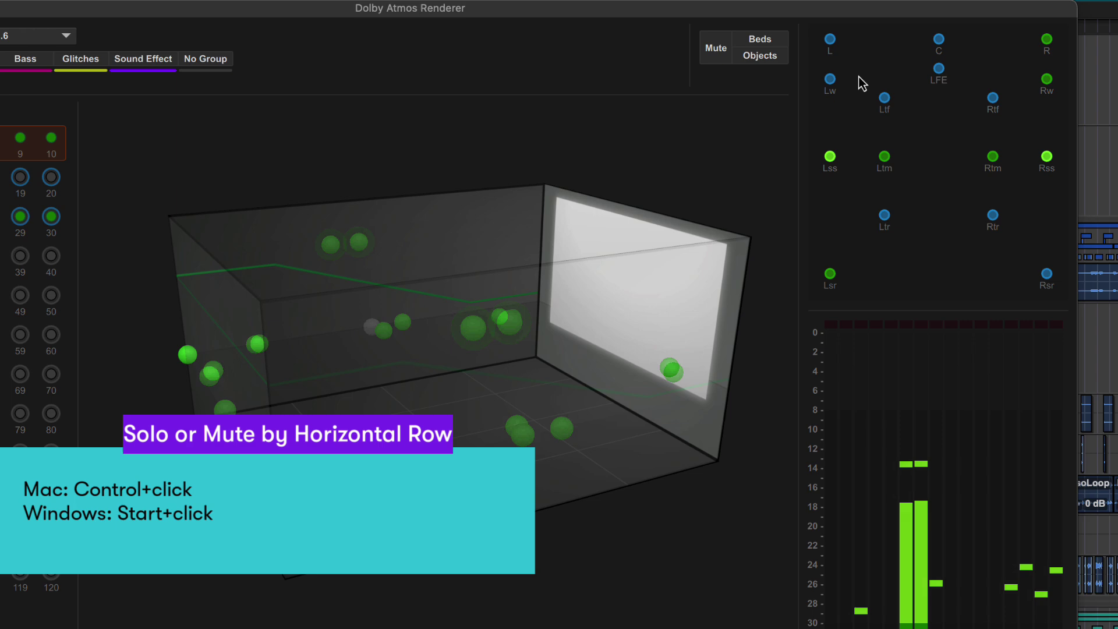
Mute and unmute the front L/C/R row, then the Lss/Rss side surround row
mouse_move(835, 47)
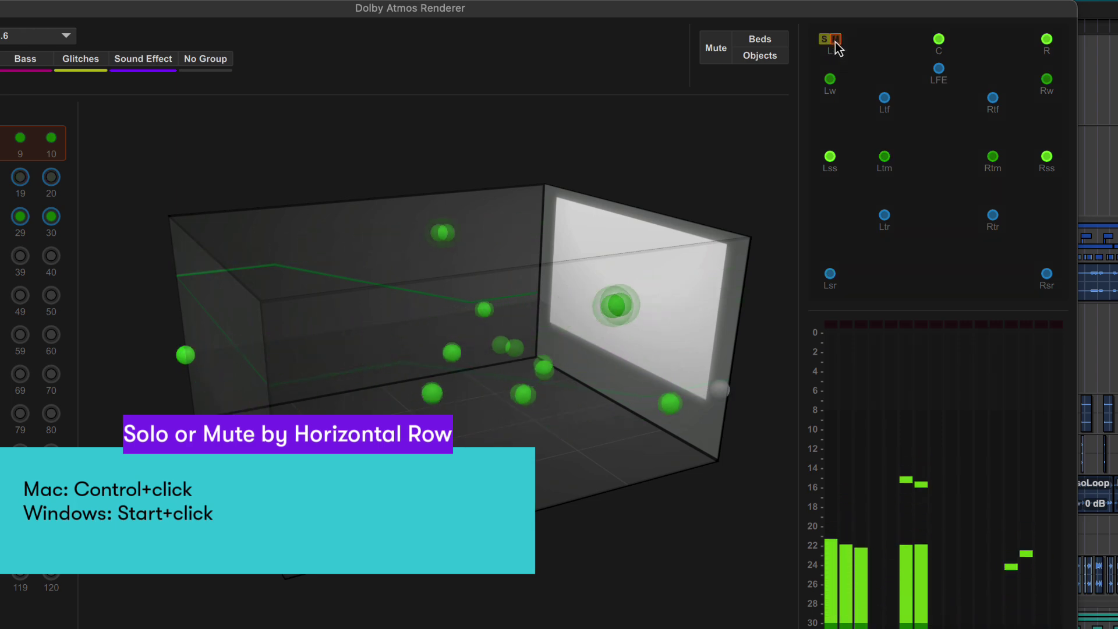
left_click(836, 40, "ctrl")
left_click(835, 40, "ctrl")
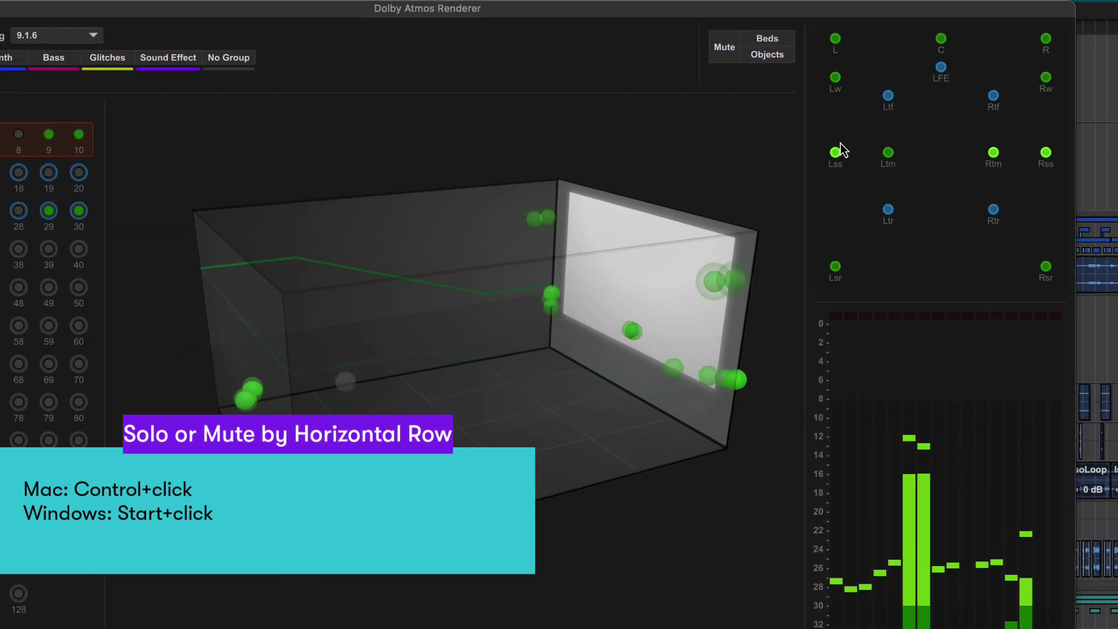
left_click(835, 156, "ctrl")
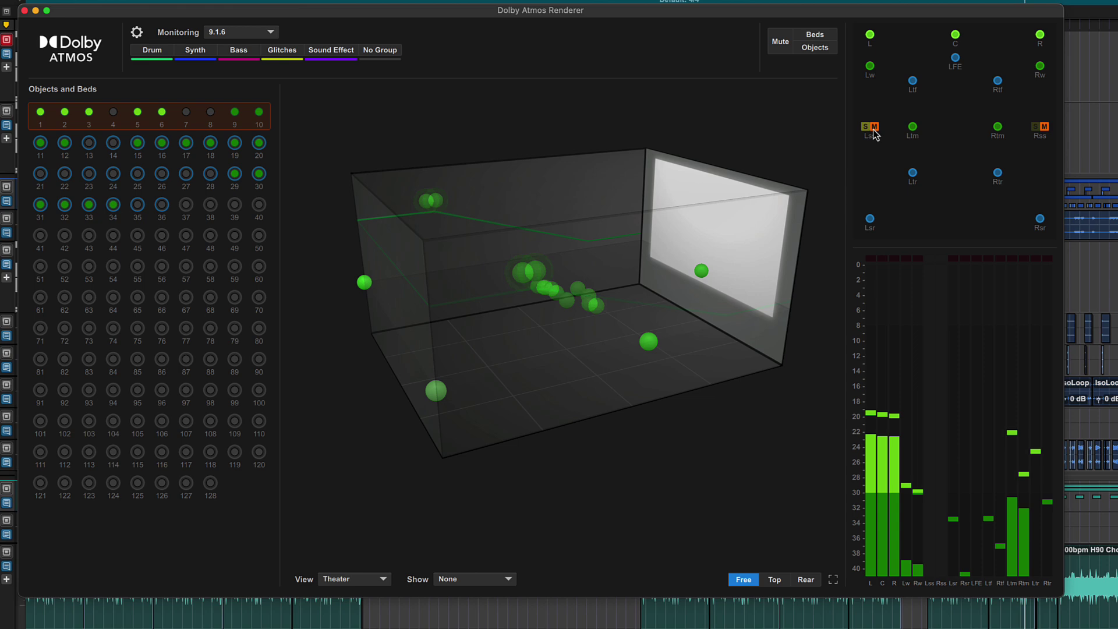
left_click(859, 138, "ctrl")
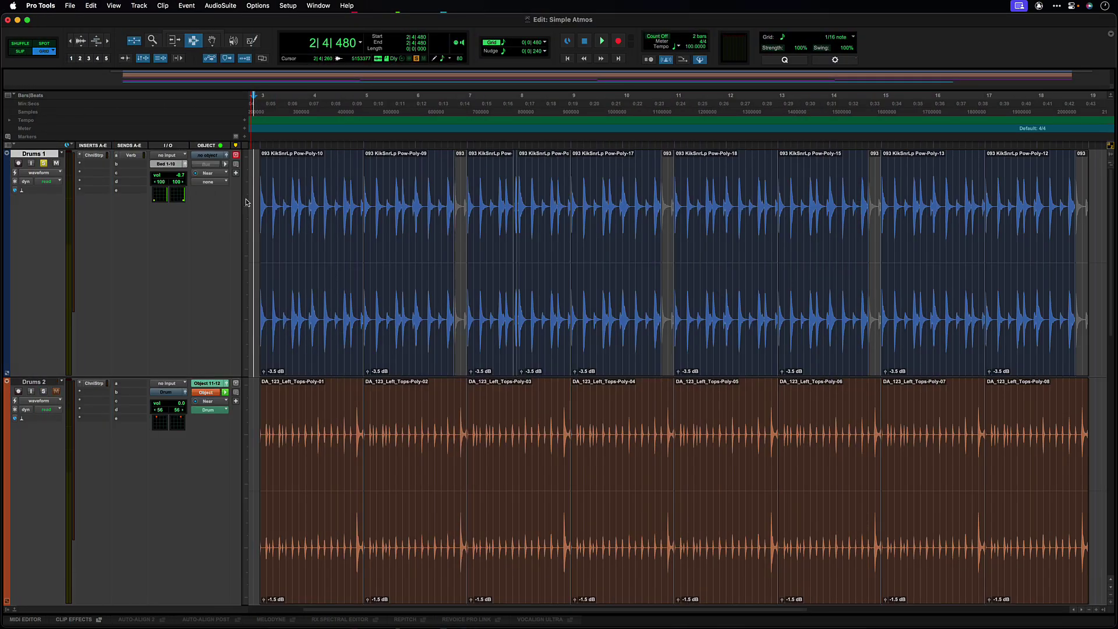
Keep Drums 1 routed to Bed 1-10 (7.1.2) and bring up its output panner
left_click(171, 167)
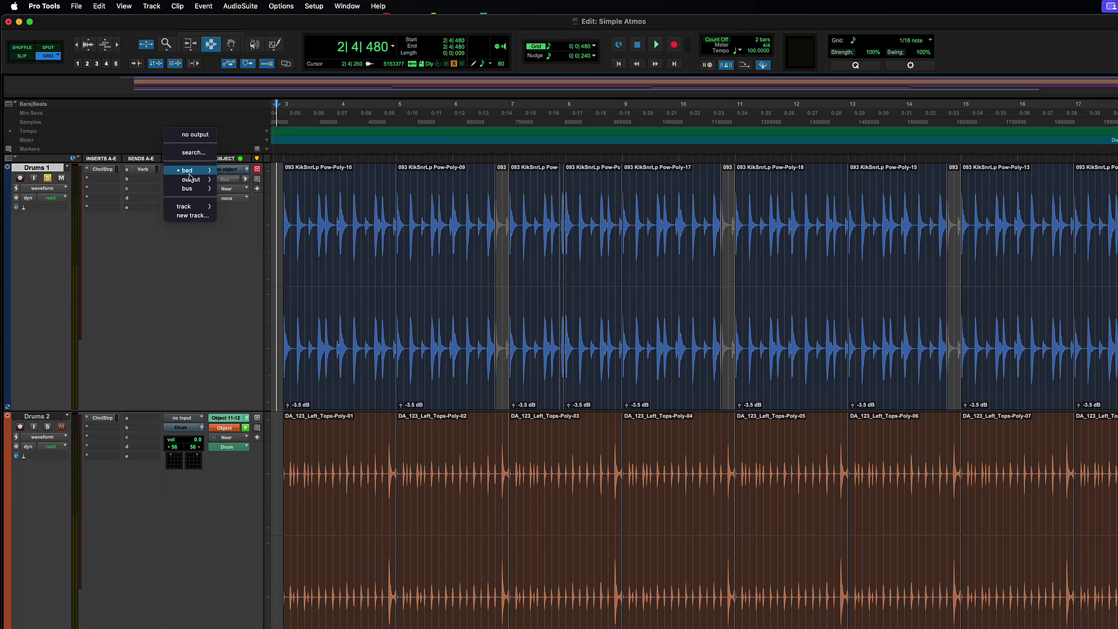
mouse_move(171, 156)
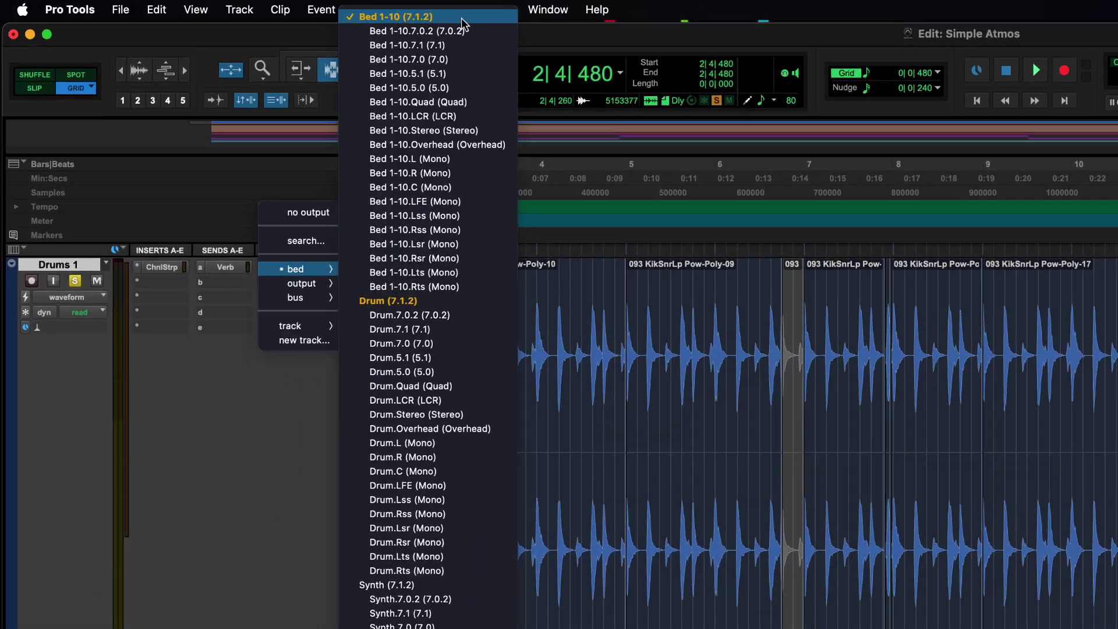
left_click(462, 21)
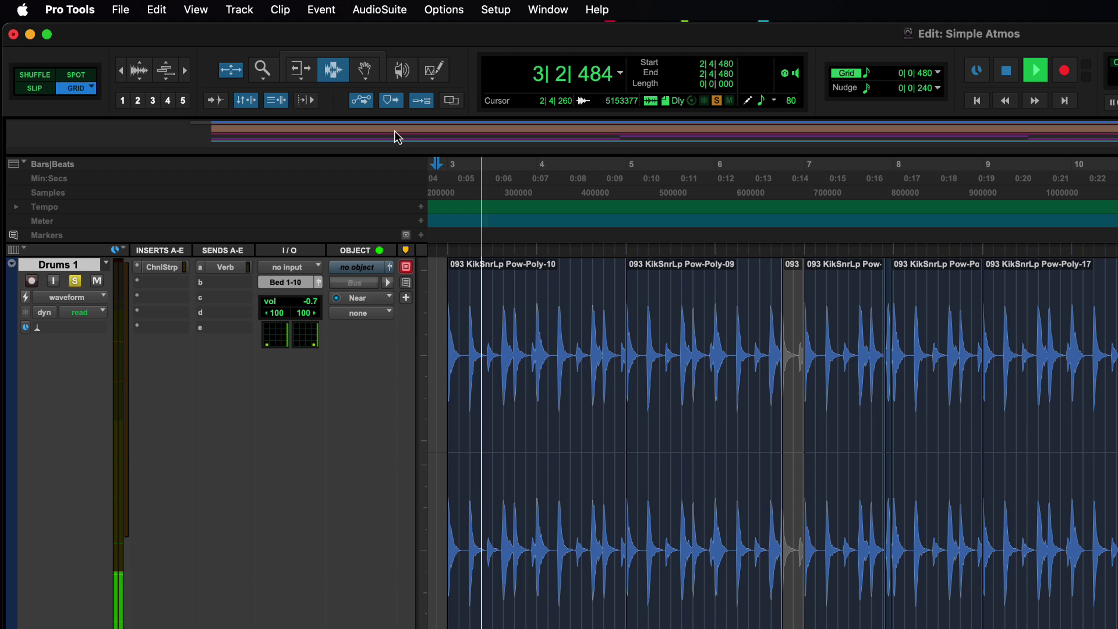
left_click(387, 269)
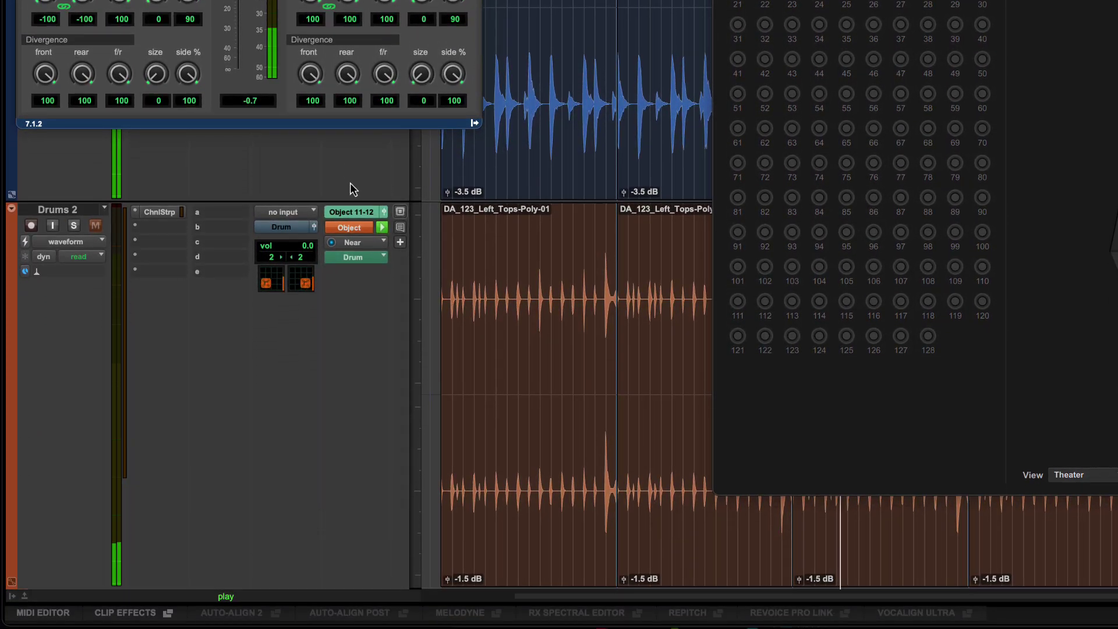
Keep Drums 2 assigned to Object 11-12 and show its output panner
left_click(355, 212)
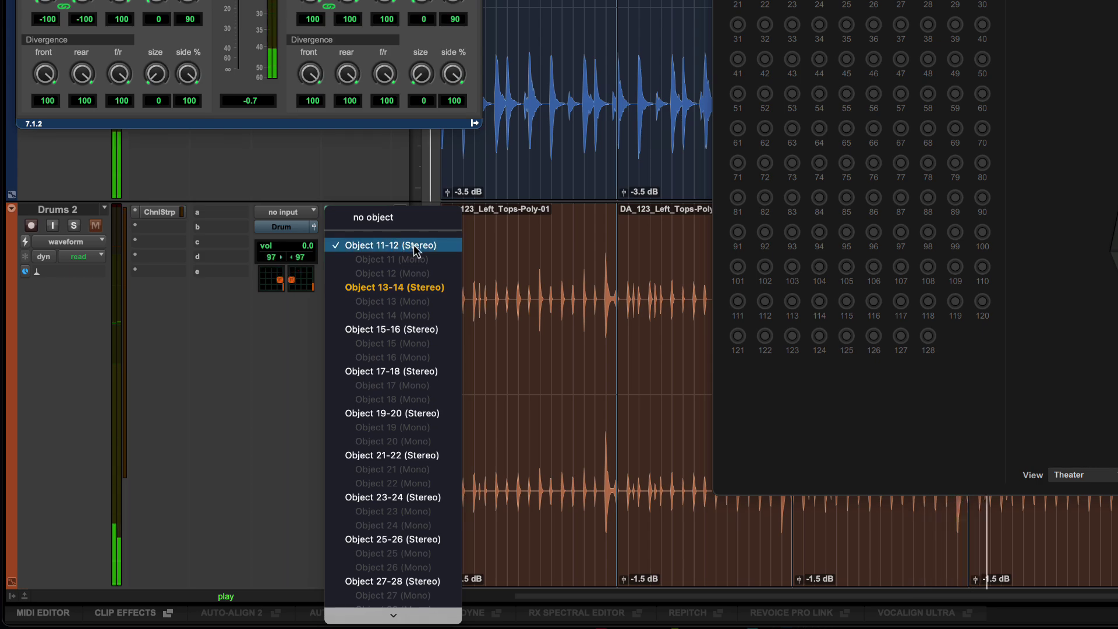
left_click(393, 185)
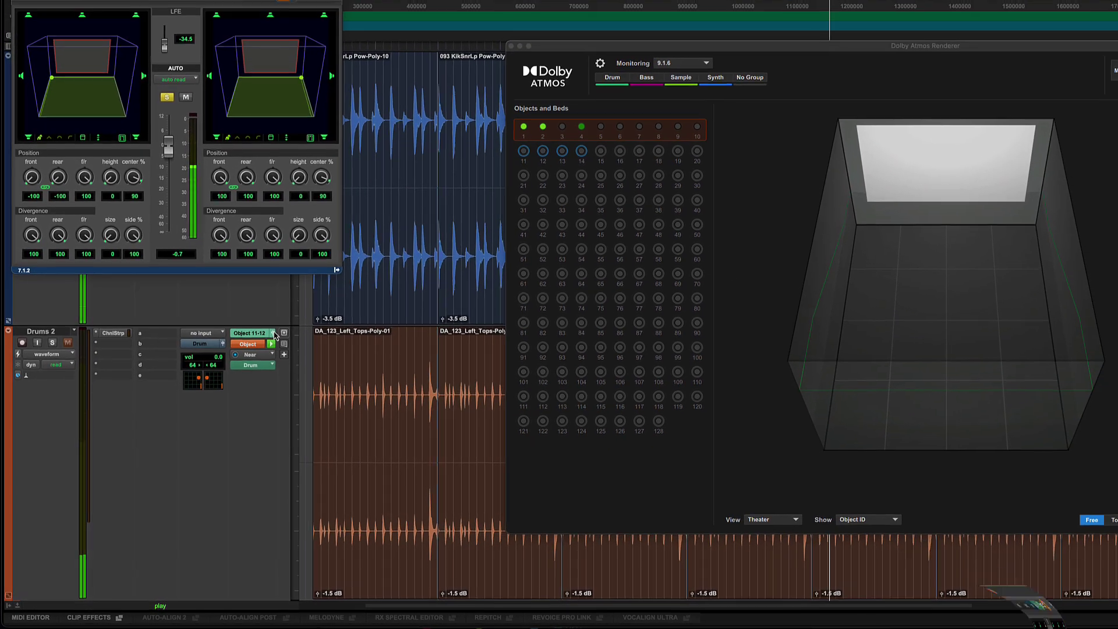
left_click(285, 321)
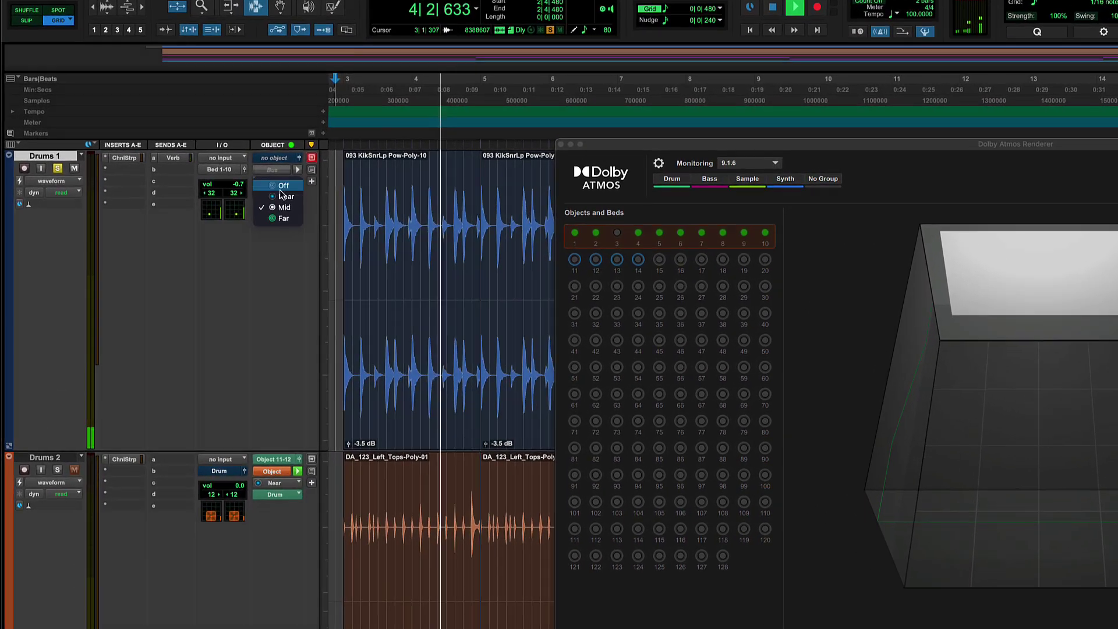
Set Drums 1's binaural mode to Far, then change it to Near
left_click(214, 174)
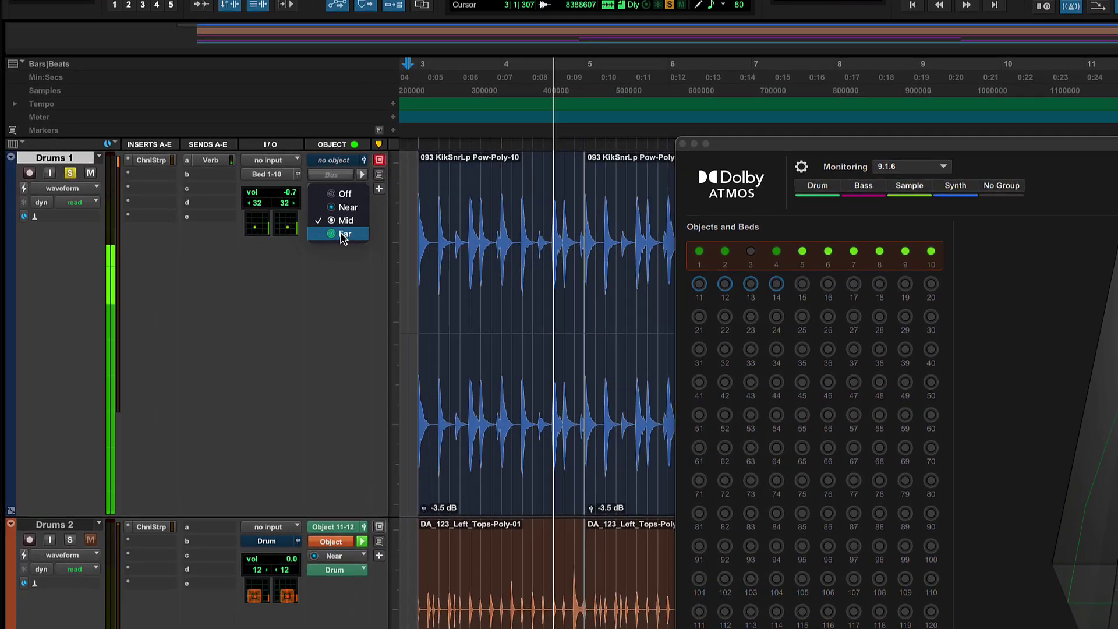
left_click(213, 202)
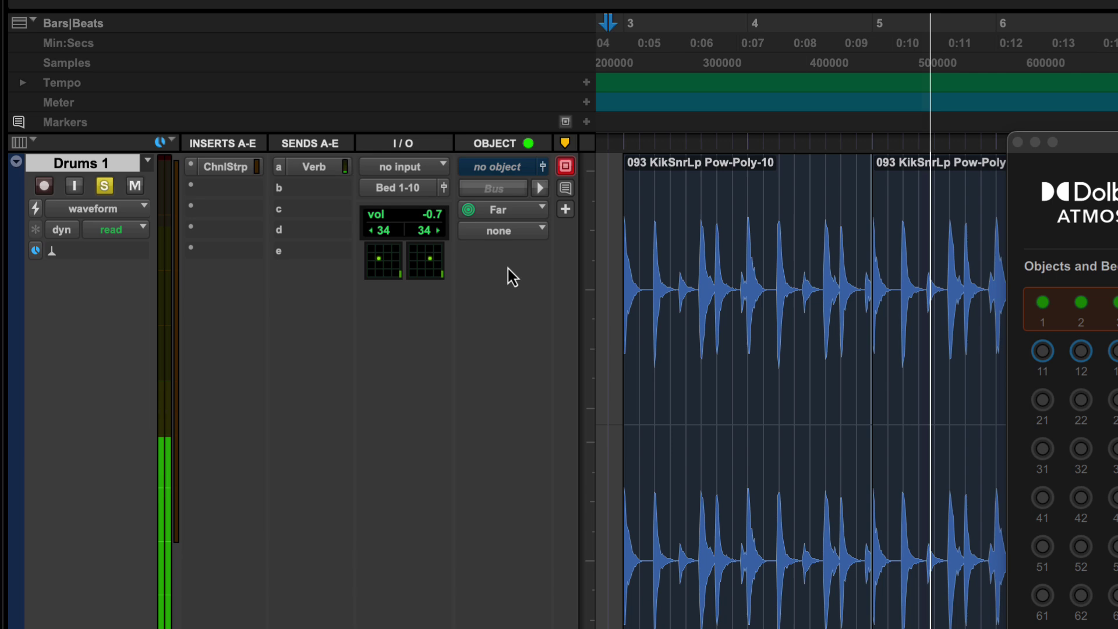
left_click(501, 208)
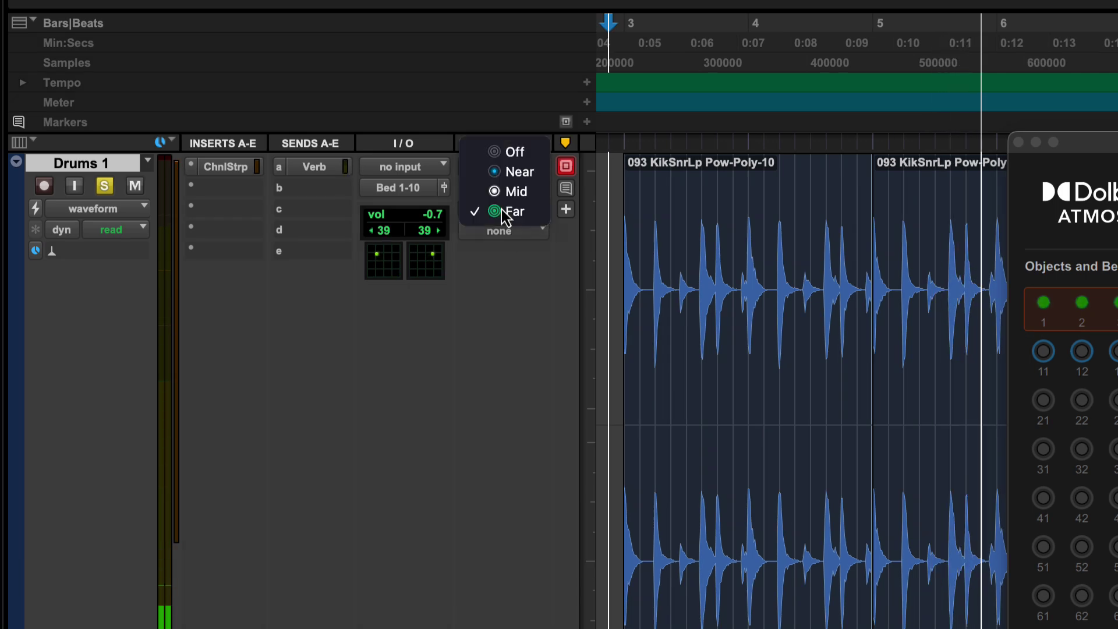
left_click(514, 177)
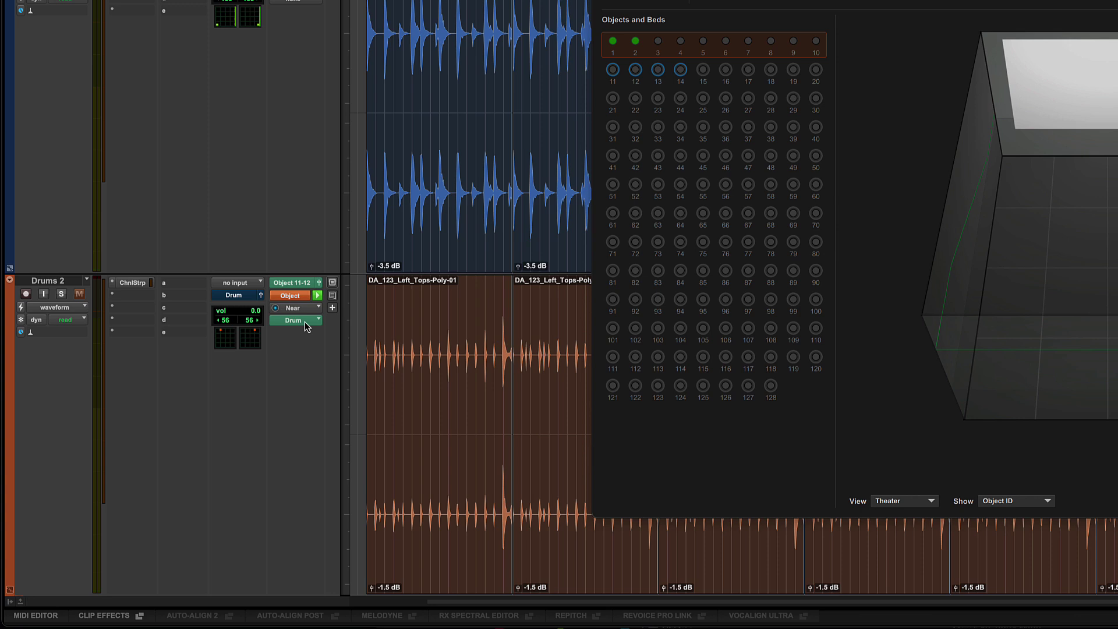
Send Drums 2's bus output to the Synth (7.1.2) bed, then return it to object output
left_click(336, 386)
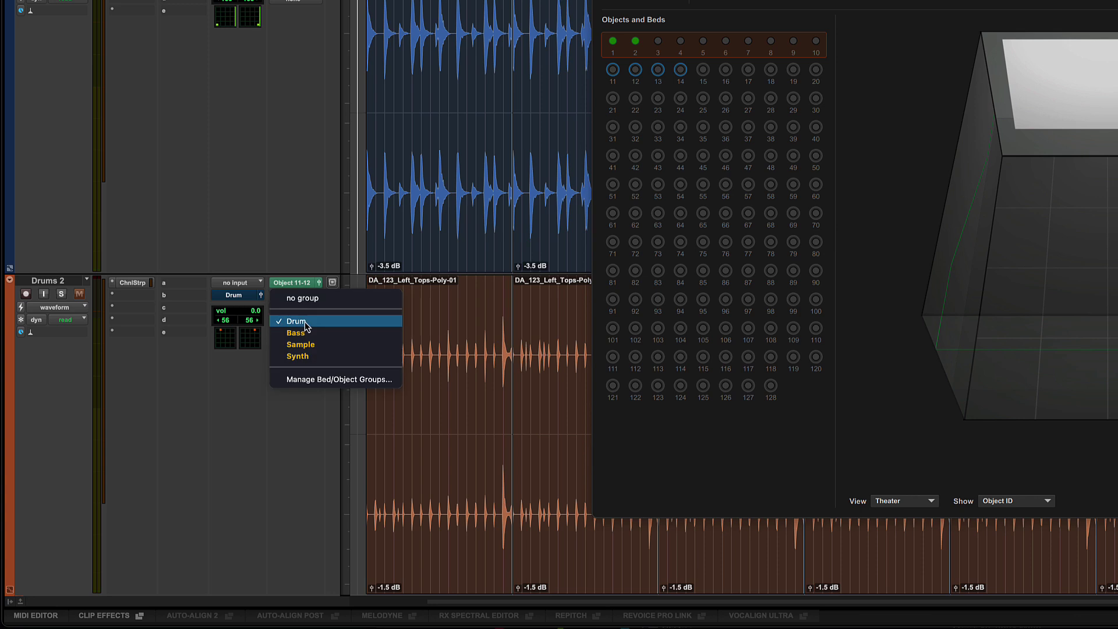
left_click(301, 244)
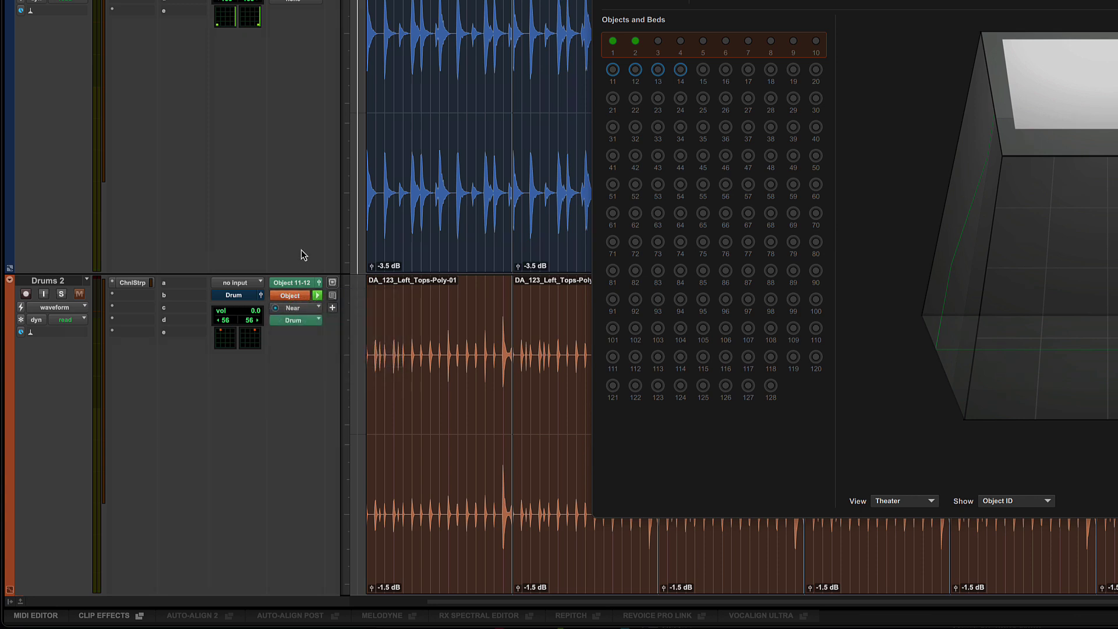
left_click(252, 297)
mouse_move(255, 288)
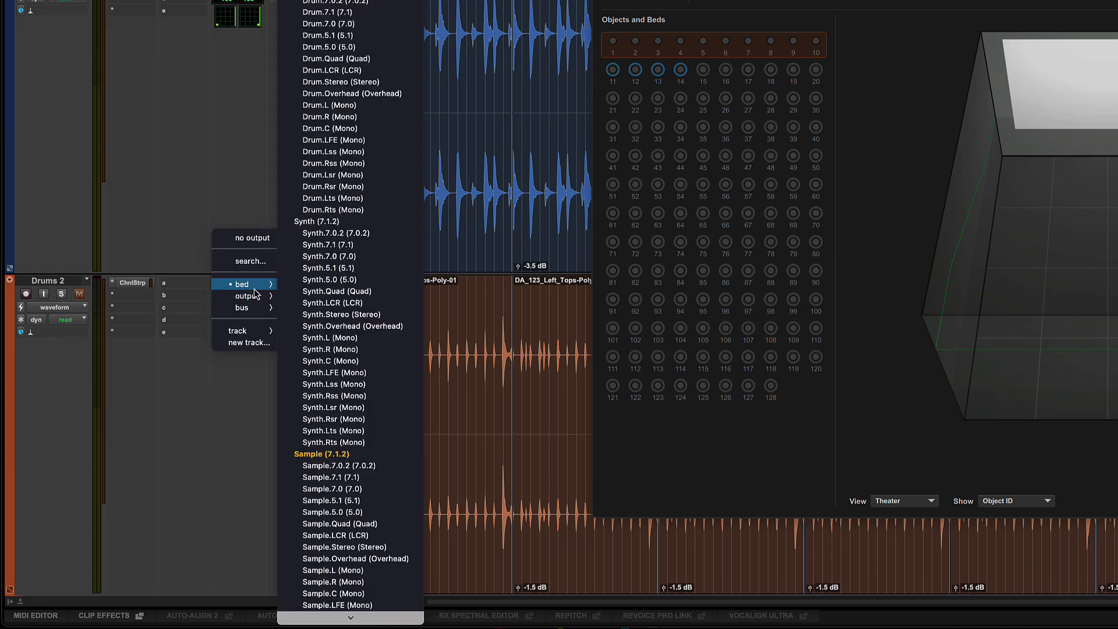
left_click(336, 222)
left_click(296, 297)
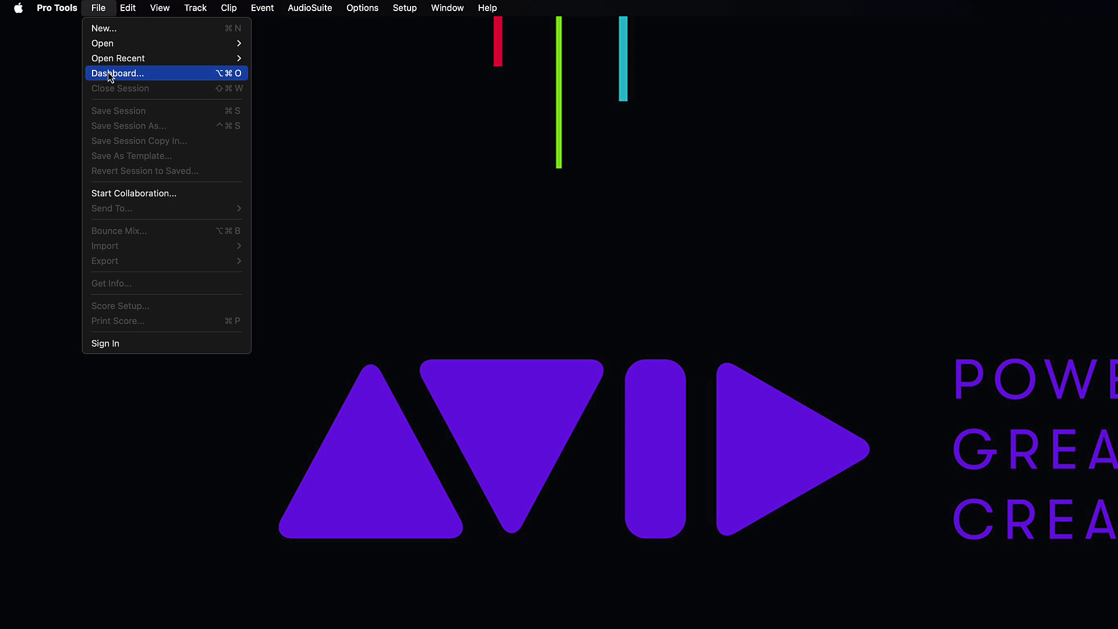
Open the Atmos session from the Dashboard, reposition the renderer window and tilt the room view top-down
left_click(109, 73)
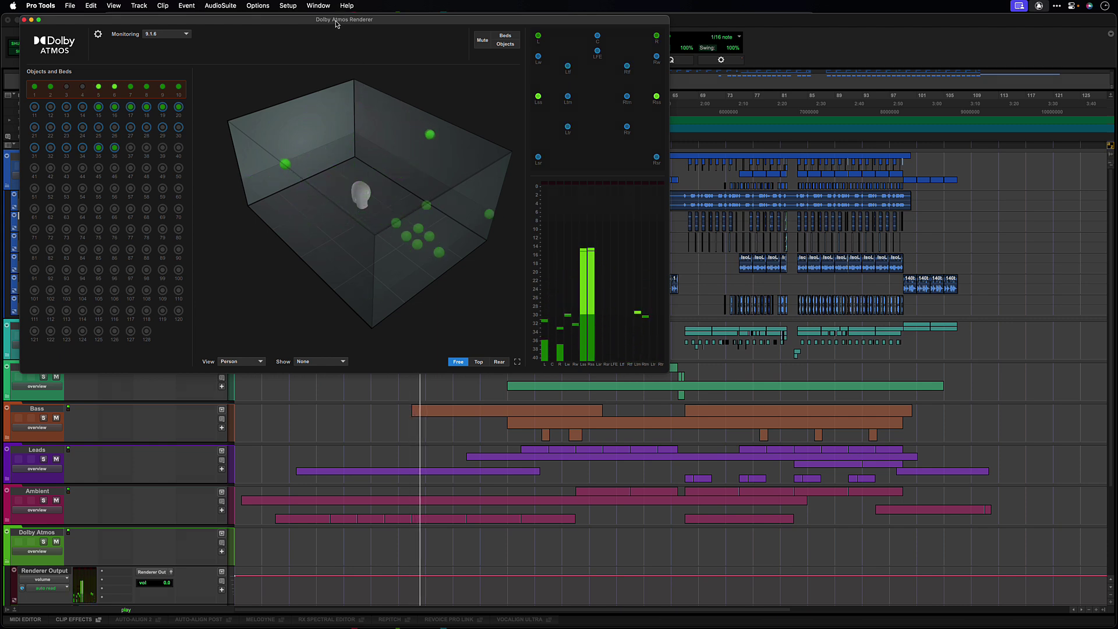
left_click_drag(336, 24, 406, 72)
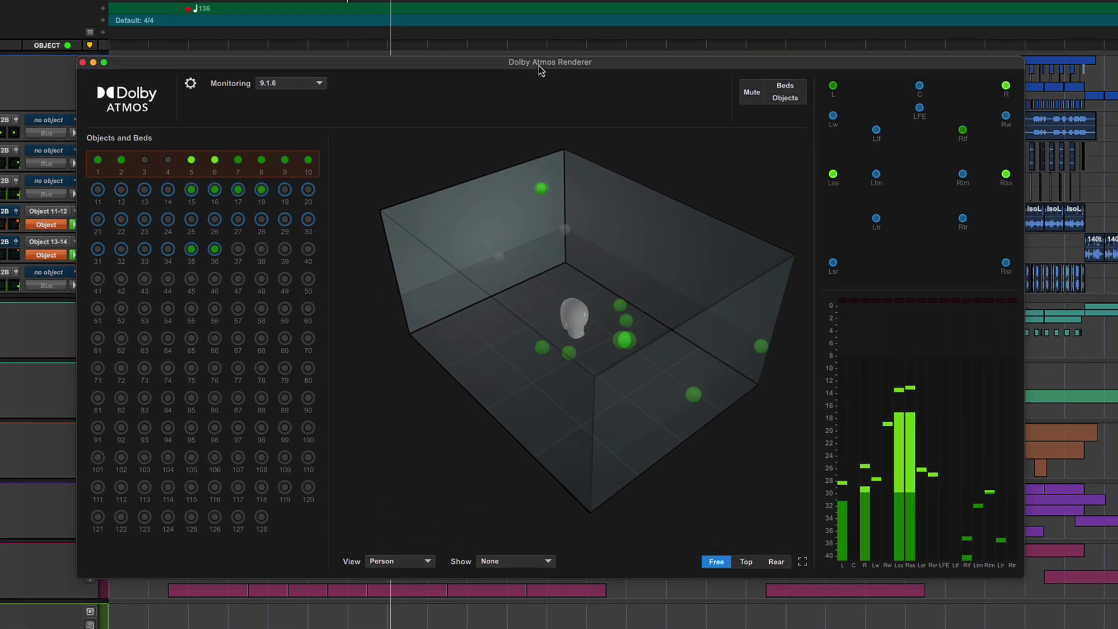
left_click_drag(524, 326, 500, 378)
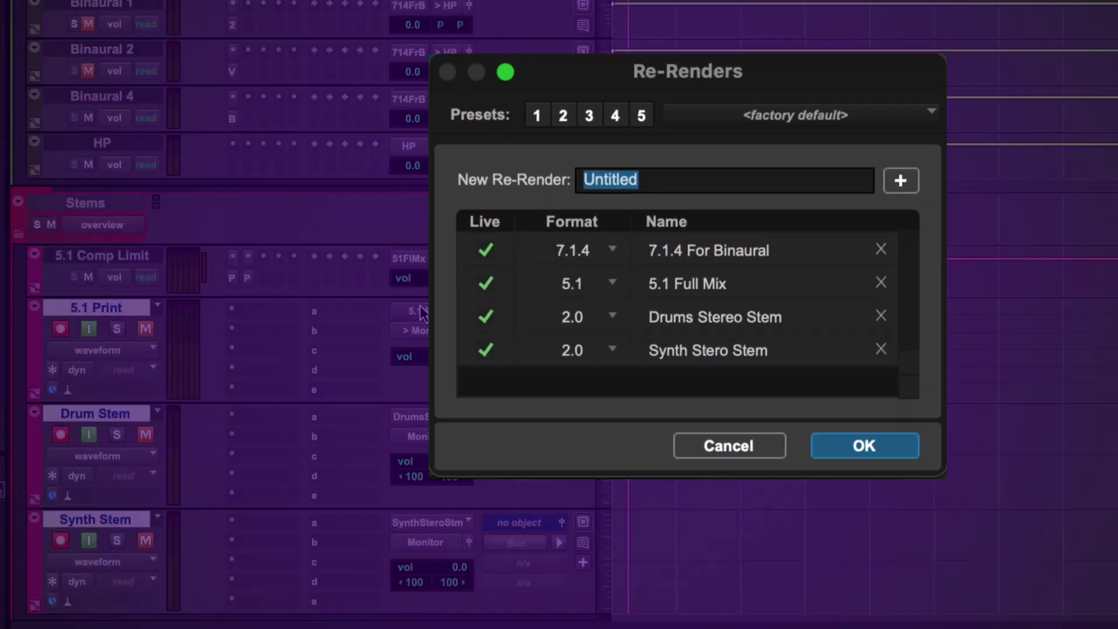
Feed the 5.1 Full Mix (5.1) re-render into the 5.1 Print track and record the 5.1 and stereo stem prints
left_click(426, 312)
mouse_move(497, 349)
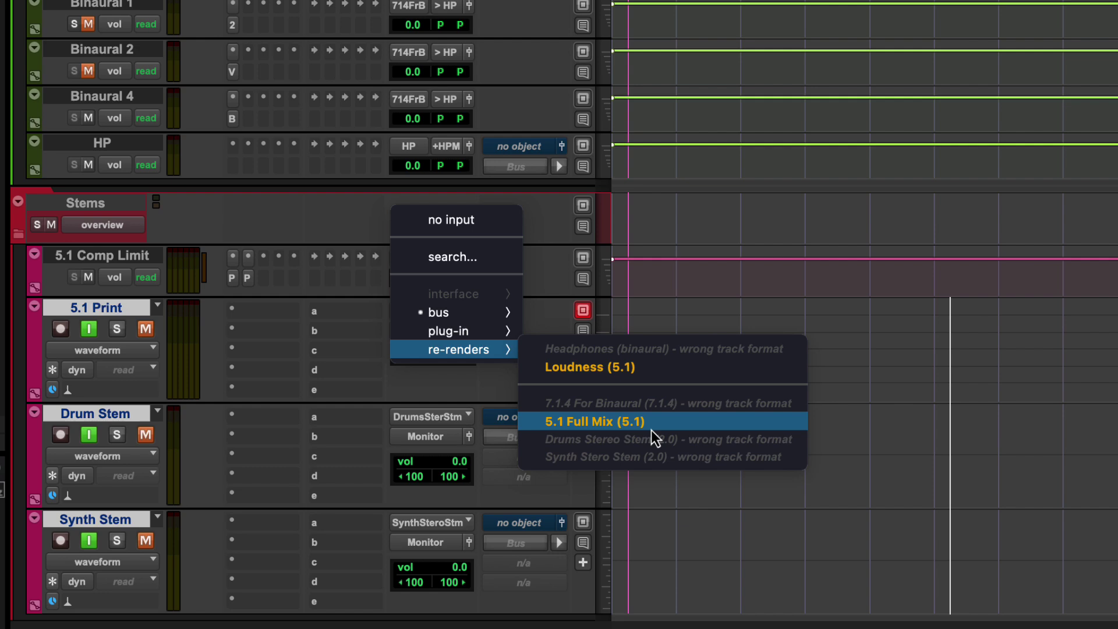
left_click(651, 422)
key("super+space")
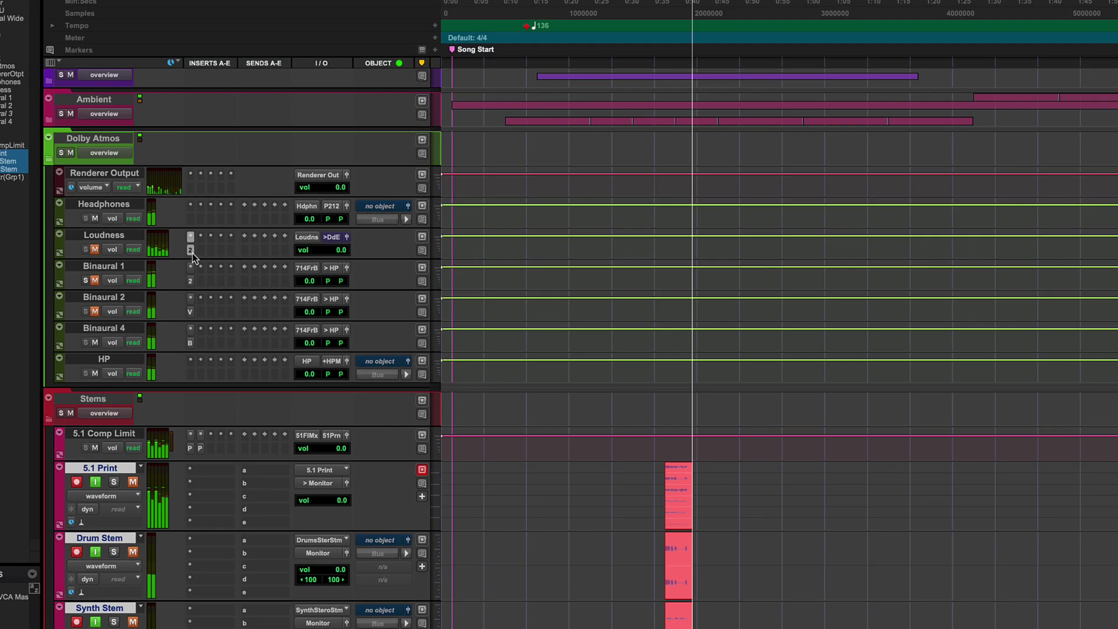
left_click(192, 253)
left_click(193, 256)
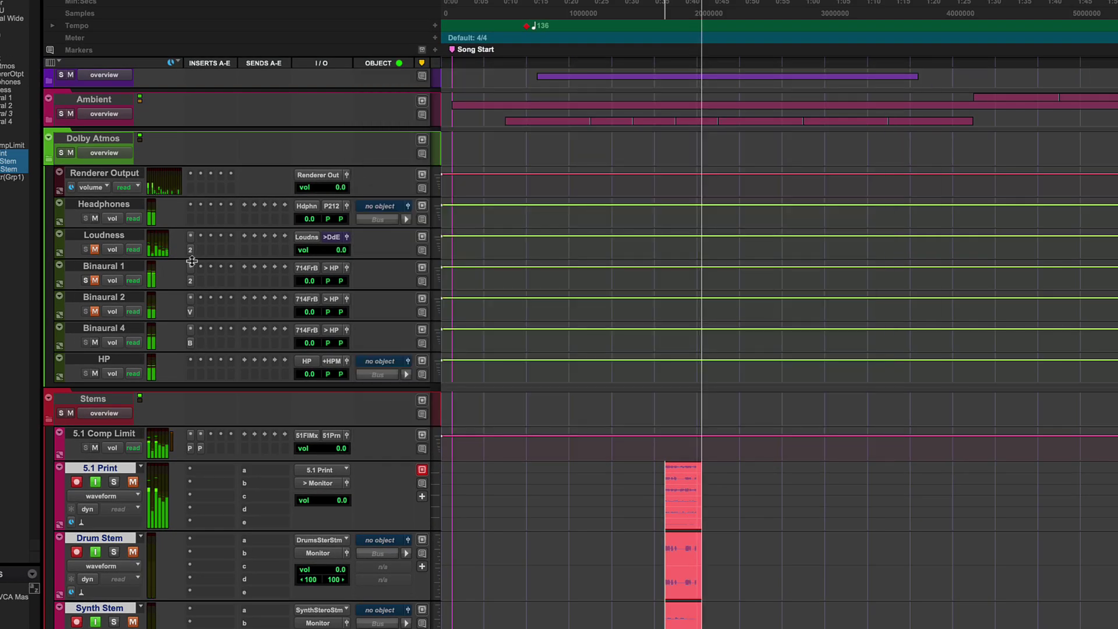
left_click(191, 344)
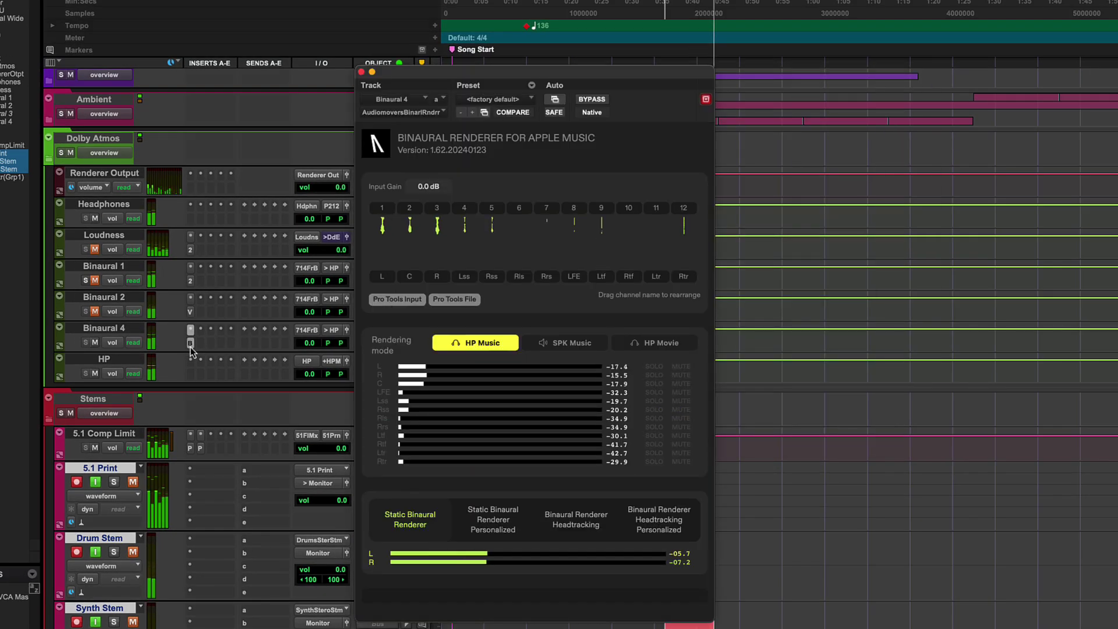
left_click(191, 344)
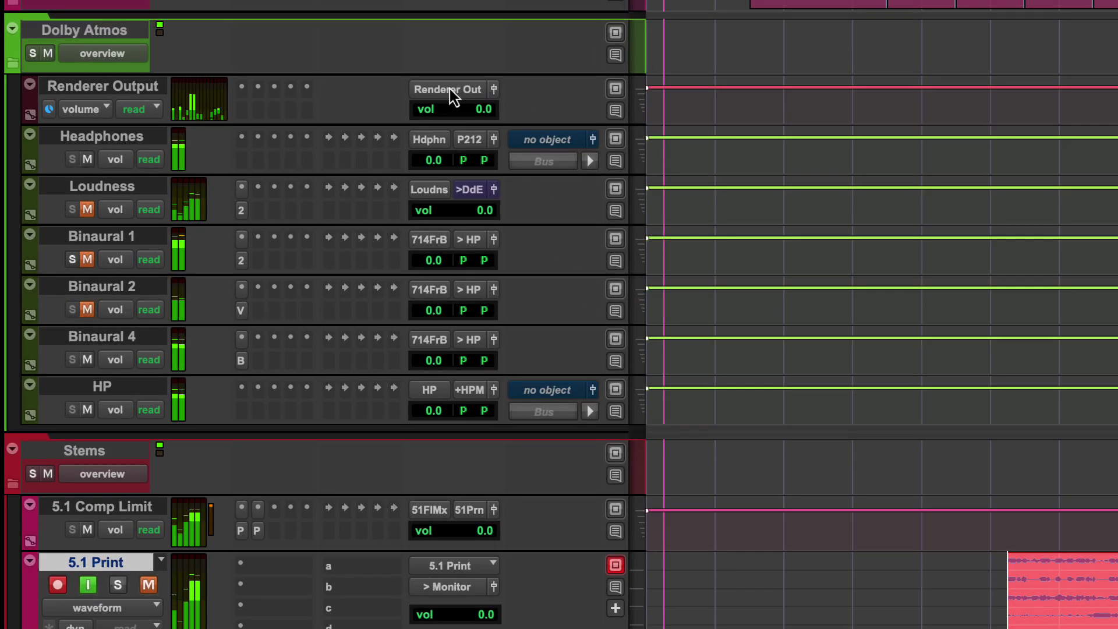
left_click(449, 89)
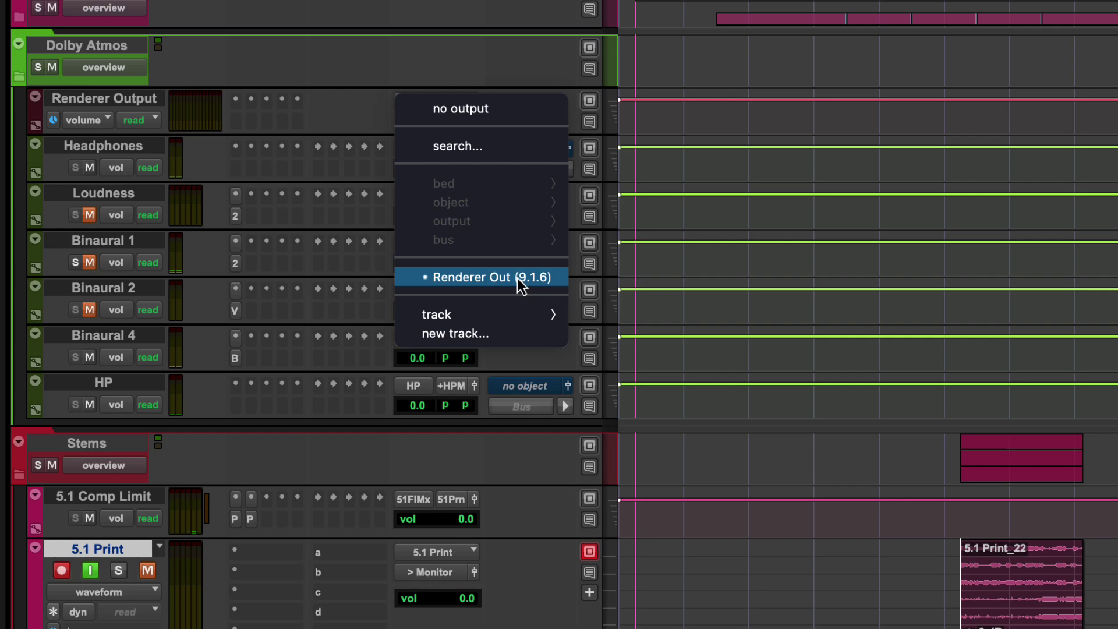
left_click(539, 277)
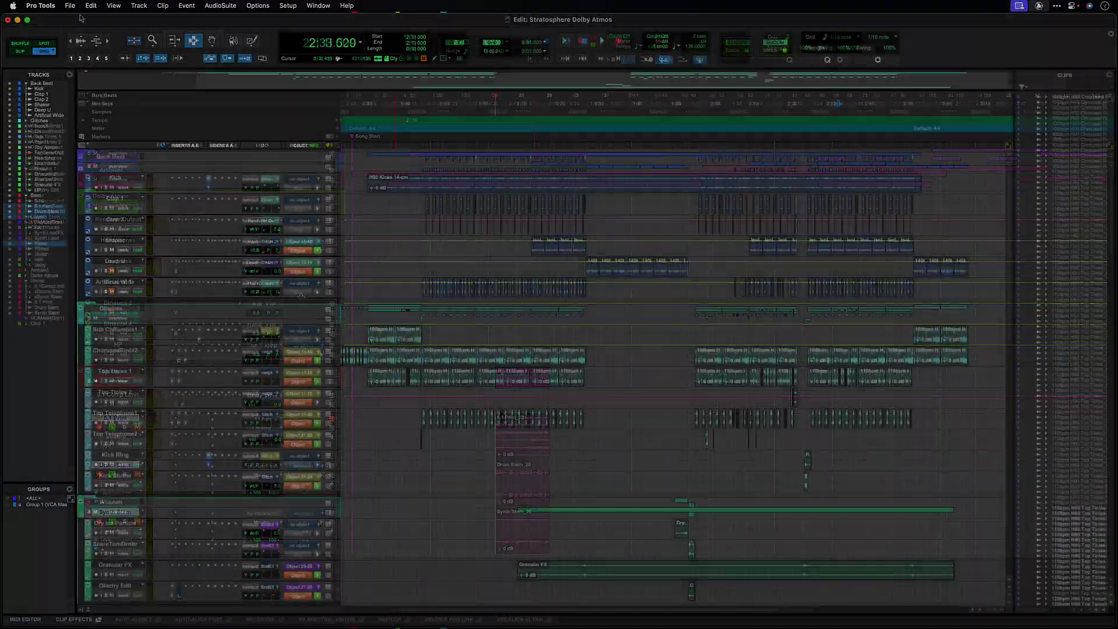
Set the Bounce Mix file type to WAV (Dolby Atmos) and bring up the Create Re-Renders configuration
left_click(70, 5)
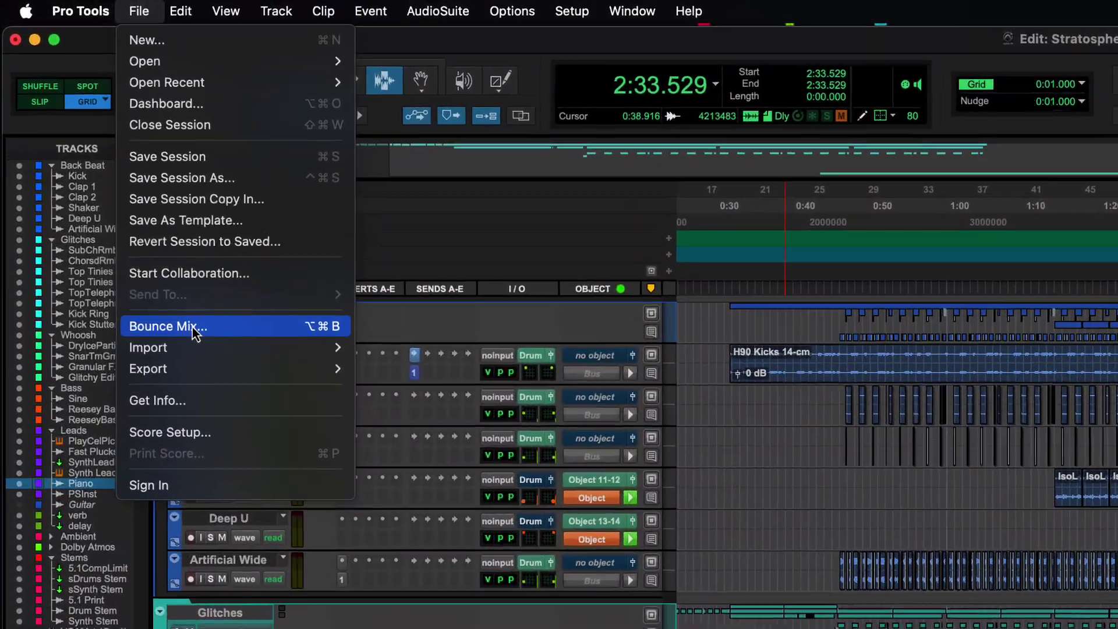
left_click(185, 286)
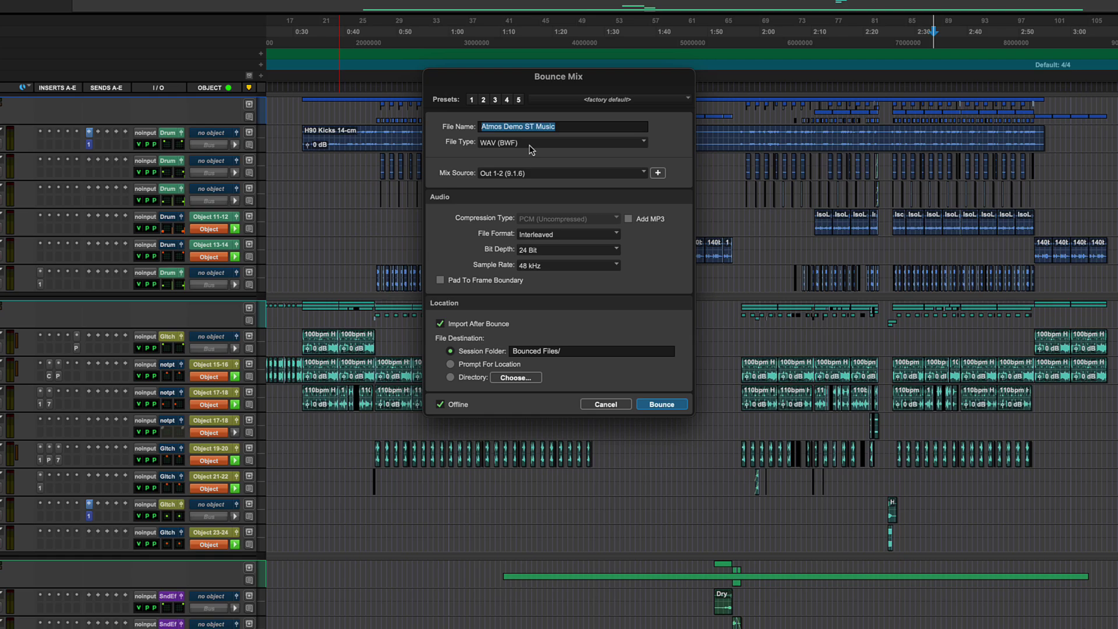
left_click(632, 176)
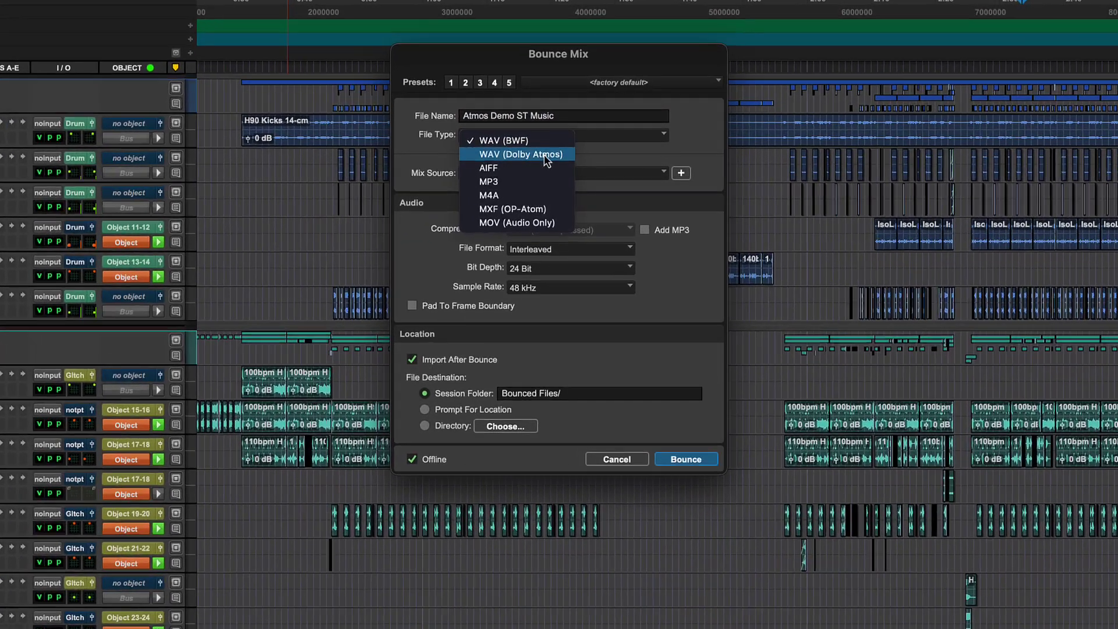
left_click(544, 155)
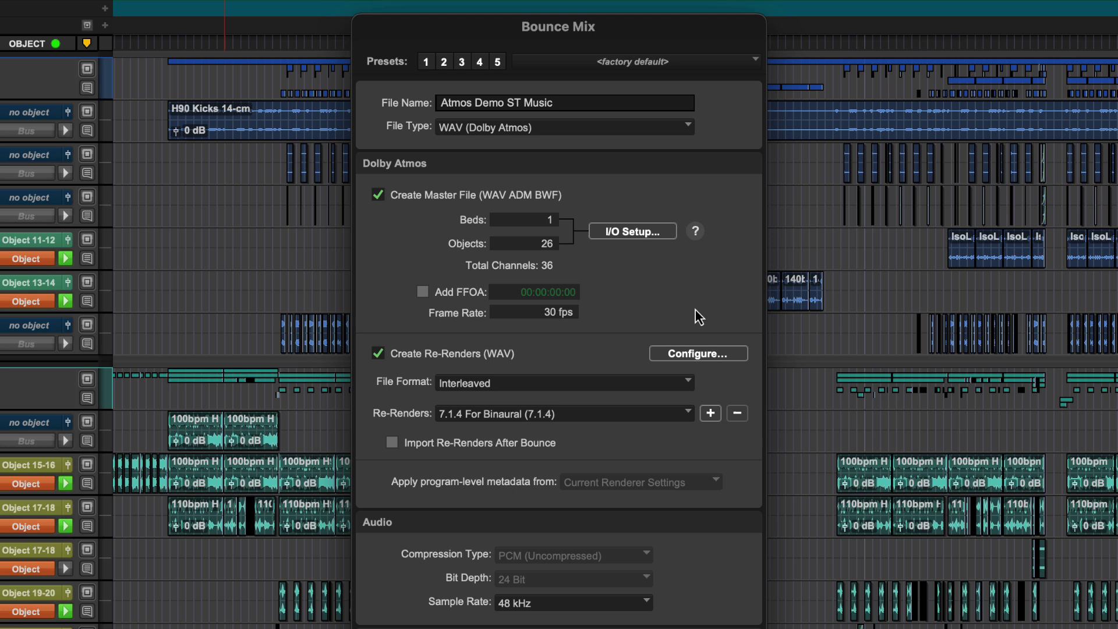
left_click(694, 350)
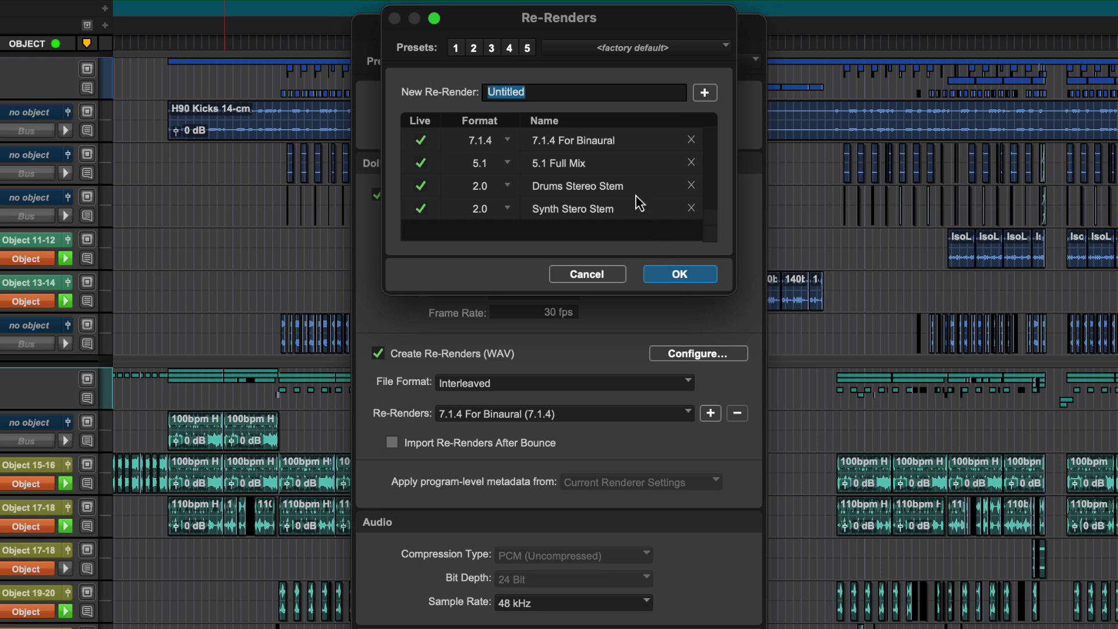
Review the Include settings of the 7.1.4 For Binaural and Drums Stereo Stem re-renders
left_click(545, 142)
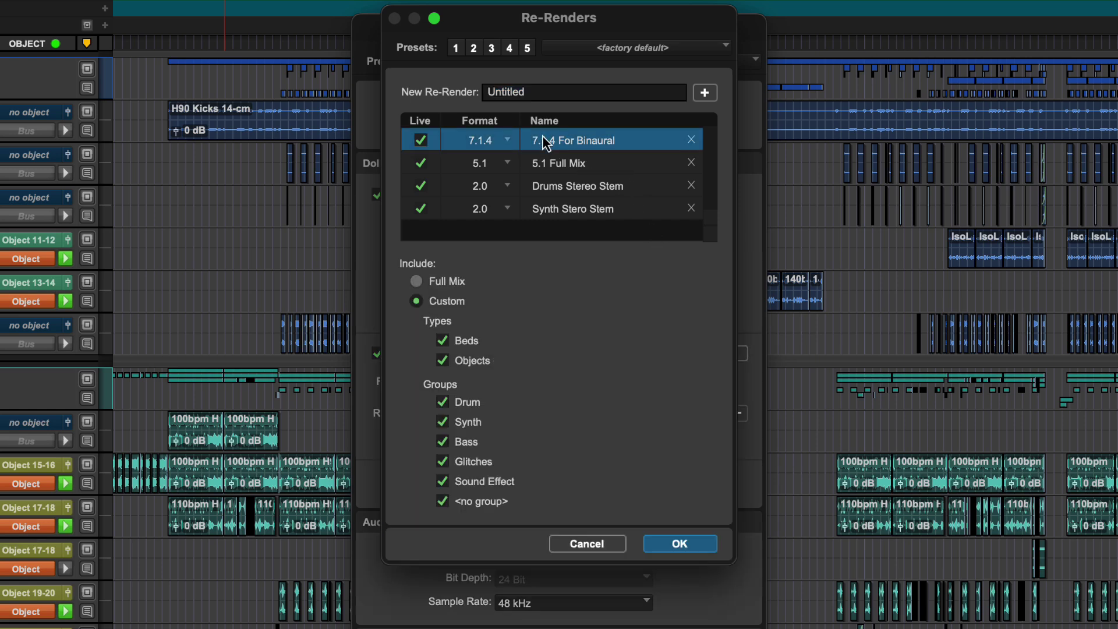
left_click(579, 184)
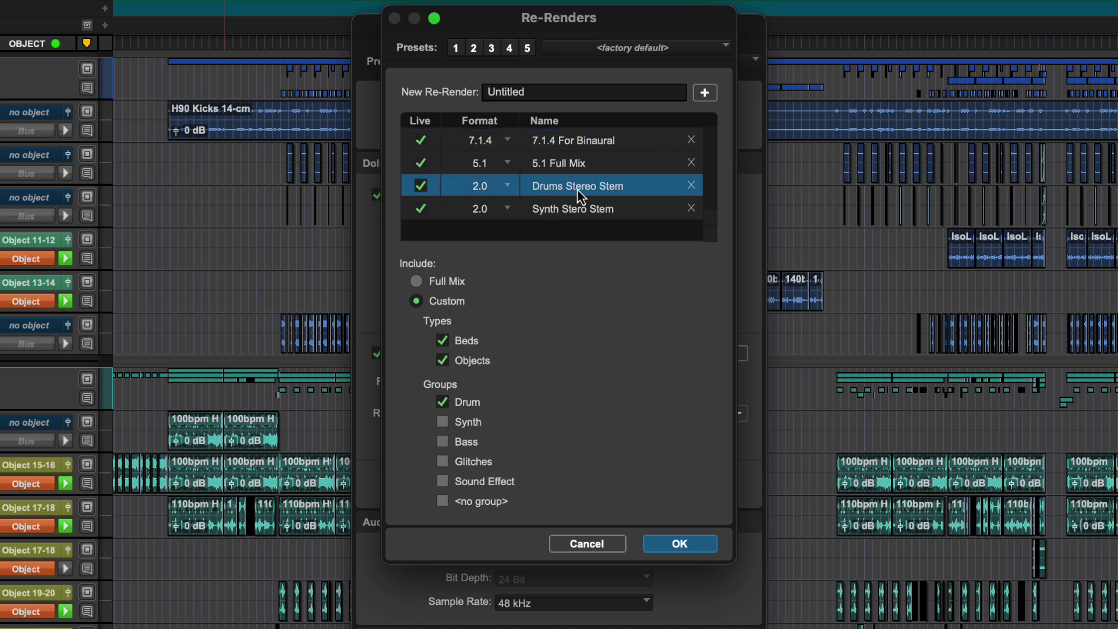
left_click(679, 543)
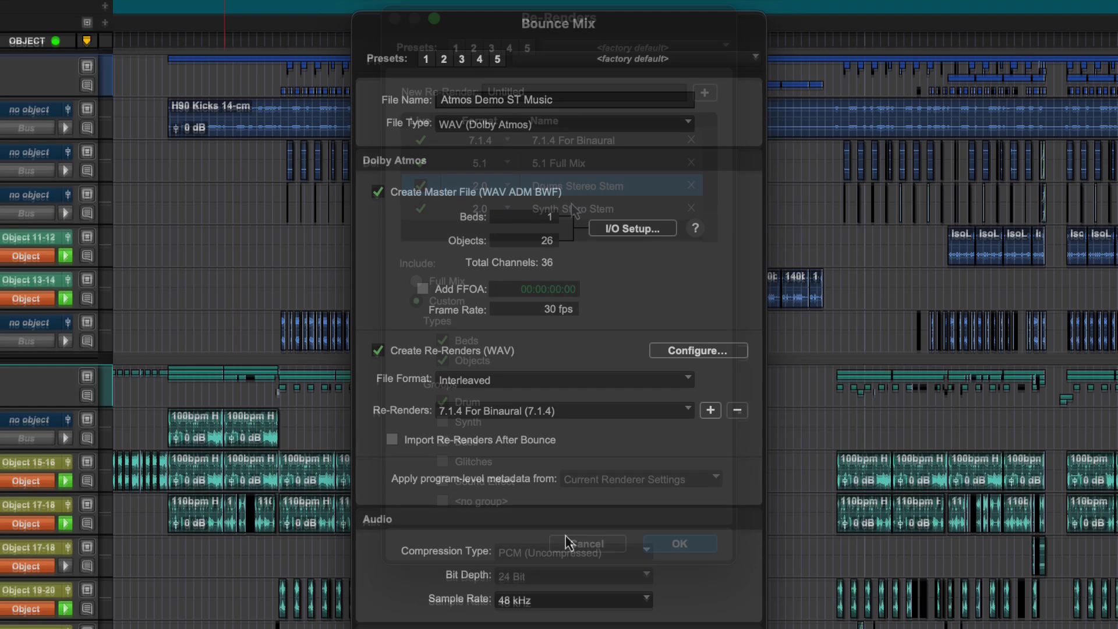
Add 5.1 Full Mix, Drums Stereo Stem and Synth Stero Stem re-renders to the Atmos bounce
left_click(710, 410)
left_click(711, 410)
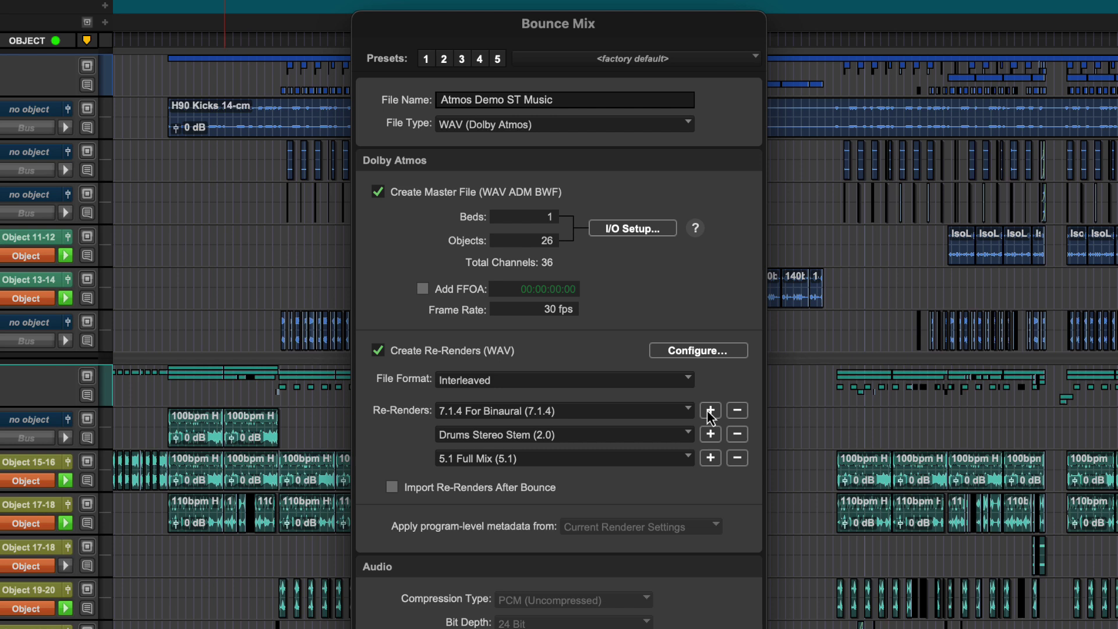
left_click(711, 410)
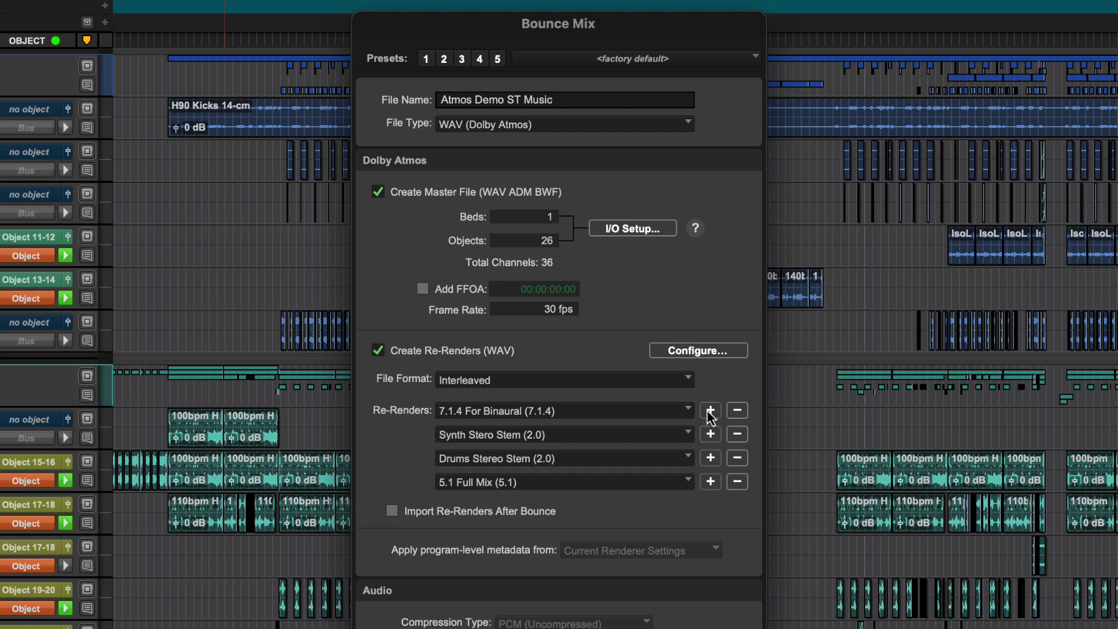
Recheck the include options for 5.1 Full Mix, Drums Stereo Stem and Synth Stero Stem
left_click(682, 349)
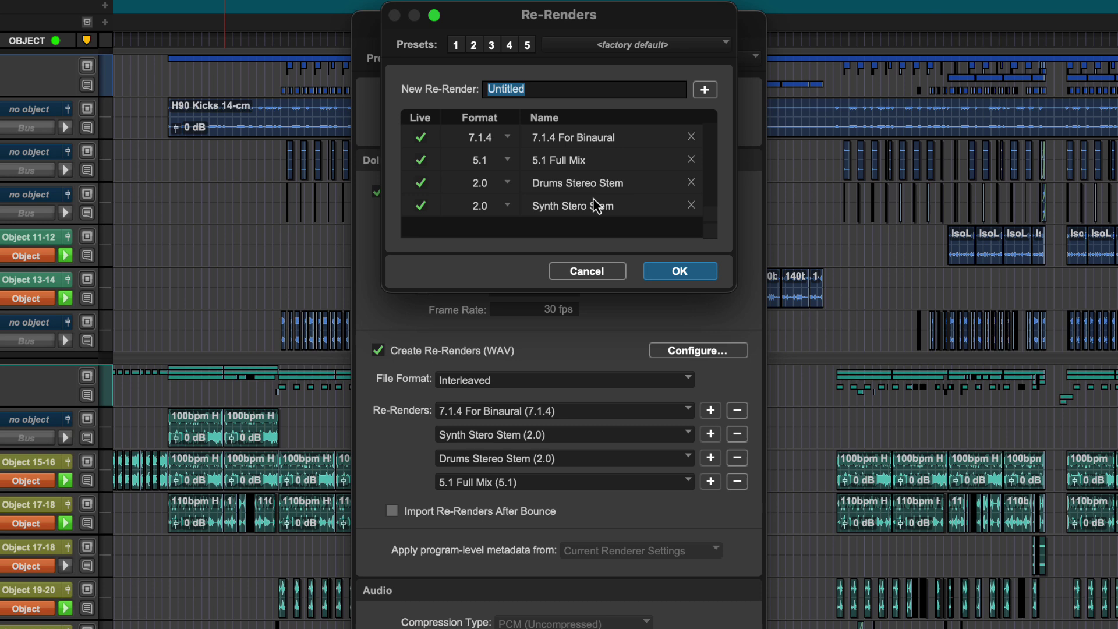
left_click(580, 165)
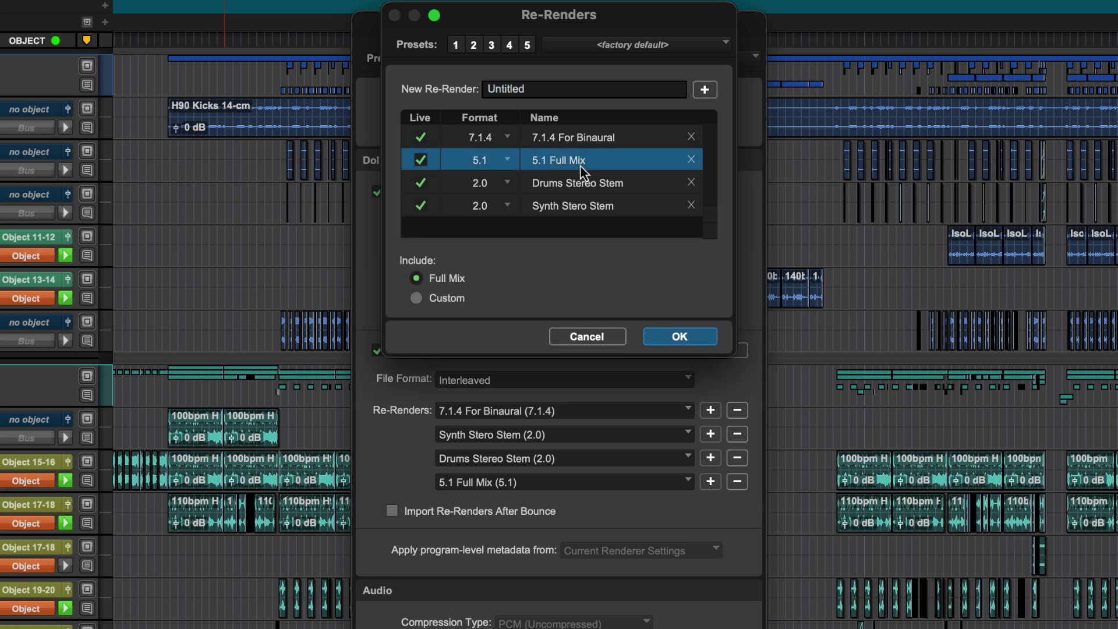
left_click(475, 295)
left_click(556, 186)
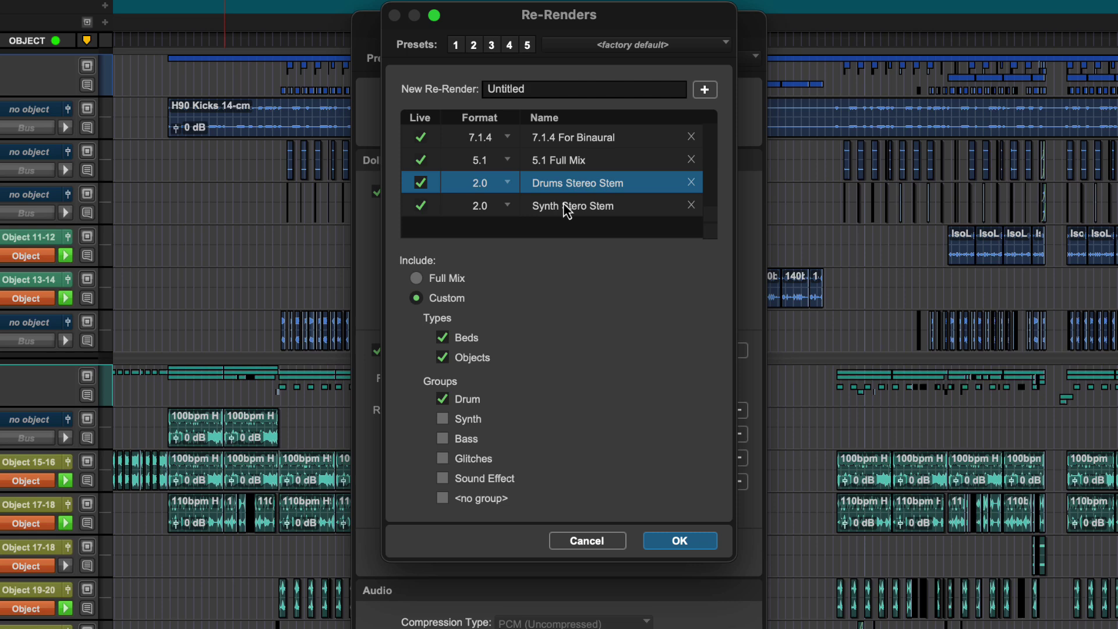
left_click(569, 211)
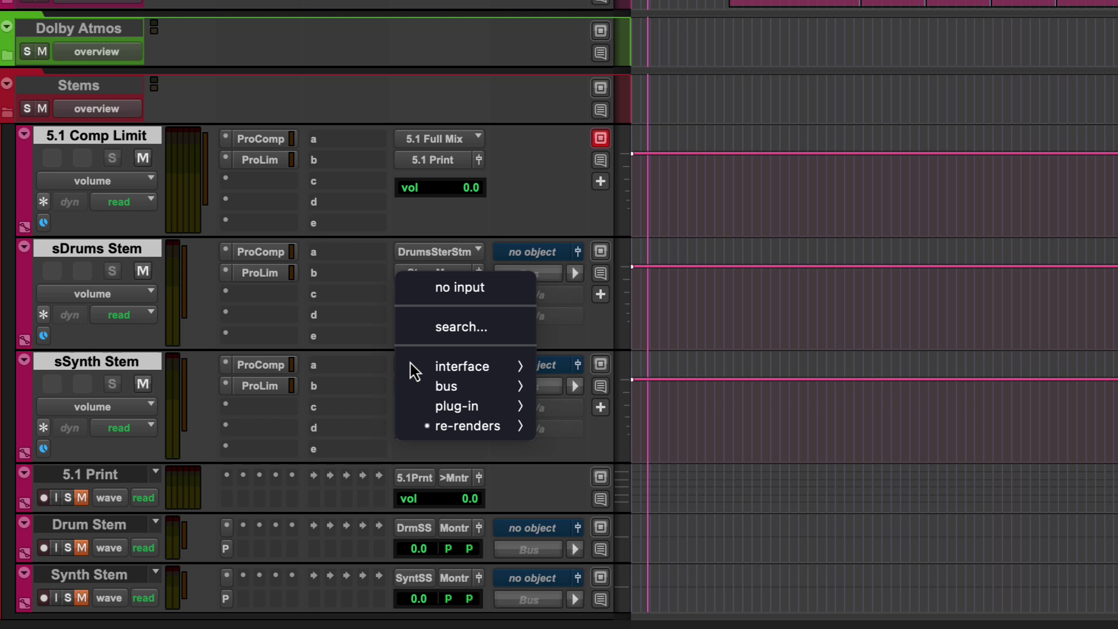
Keep SynthSteroStm as the sSynth Stem input, then commit the selected stem tracks to rendered audio
mouse_move(483, 434)
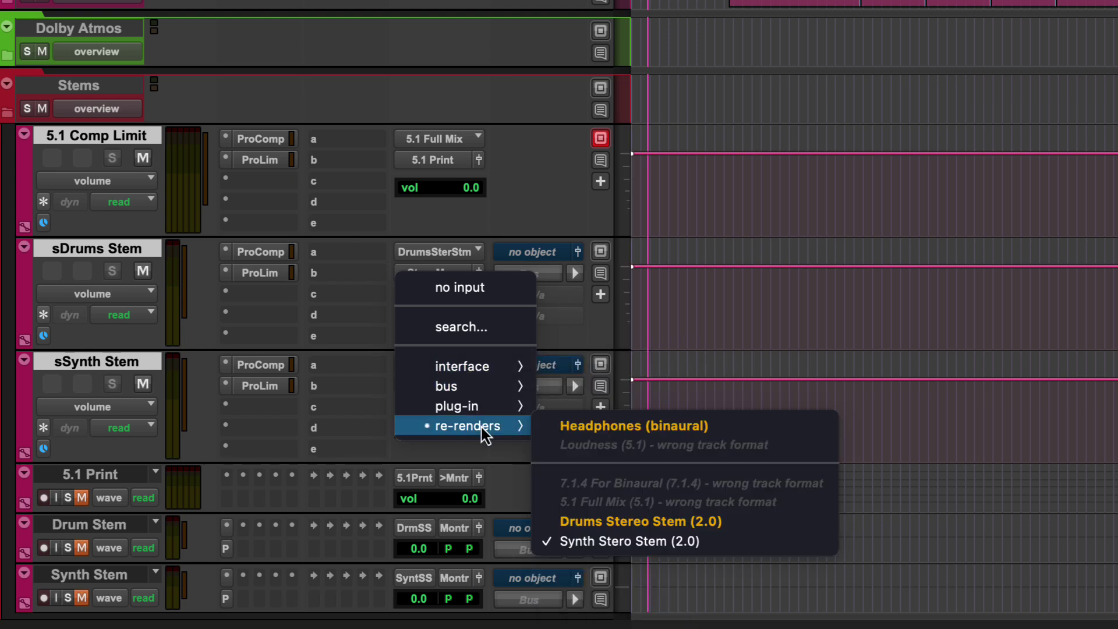
left_click(365, 407)
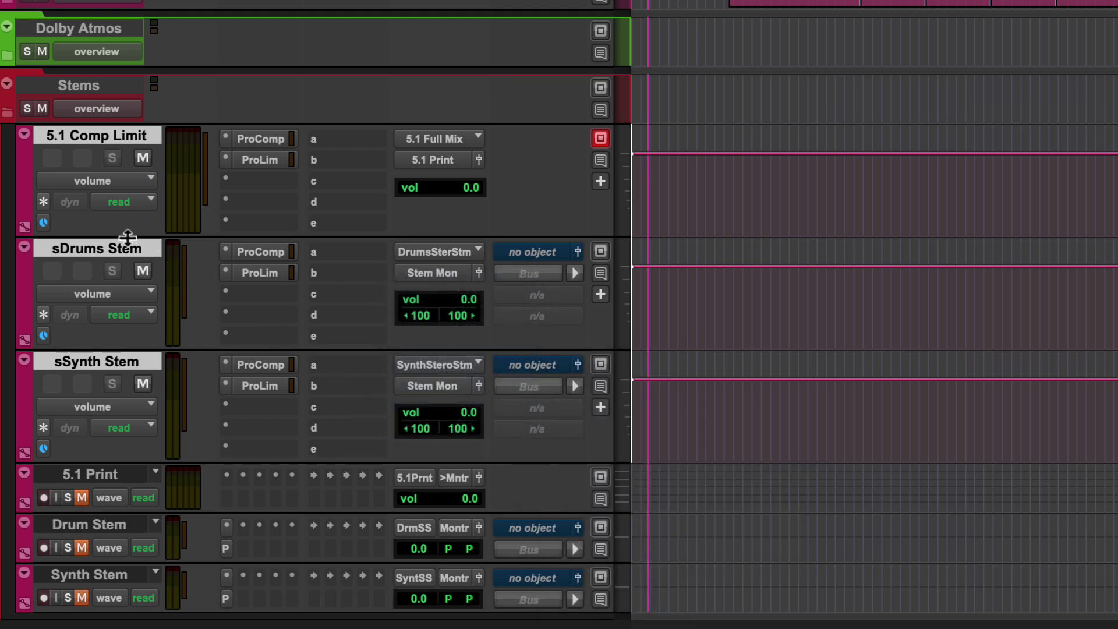
right_click(116, 254)
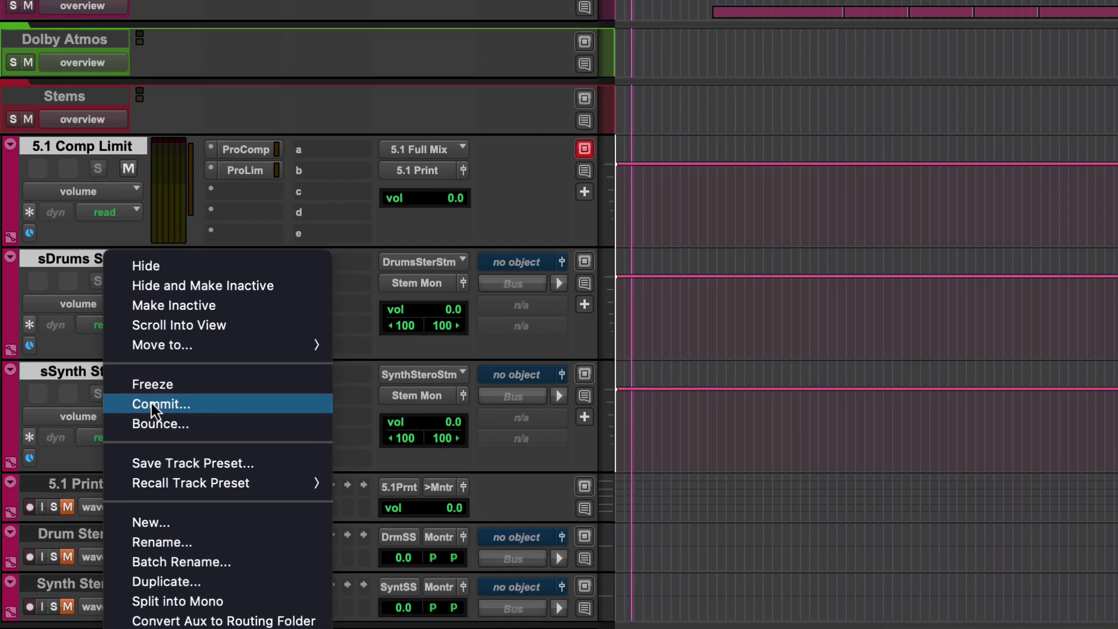
left_click(169, 395)
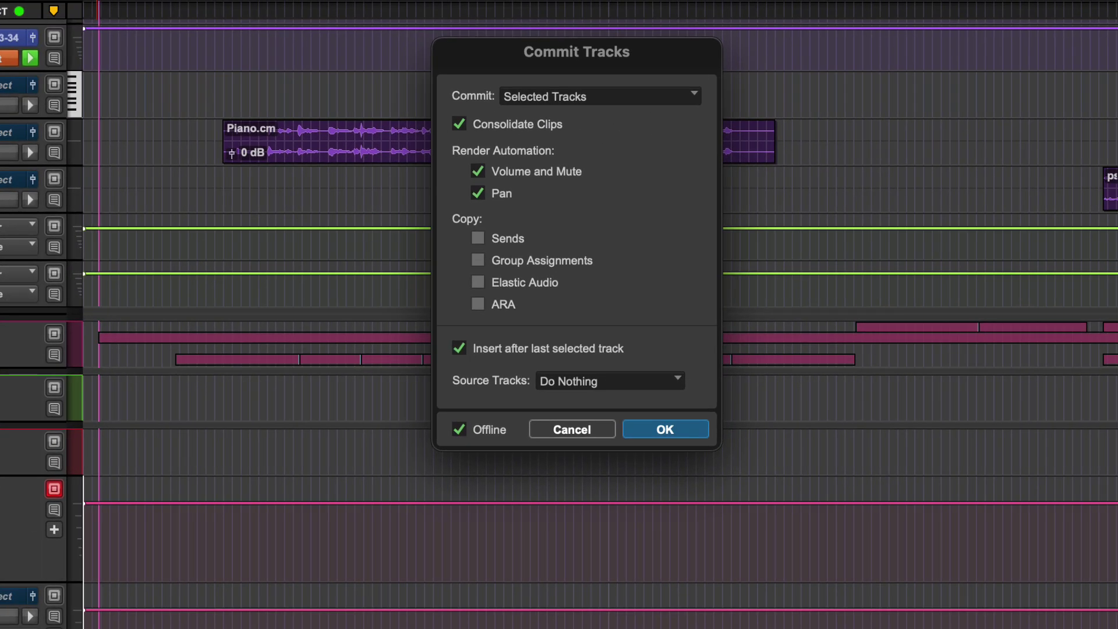
key("Return")
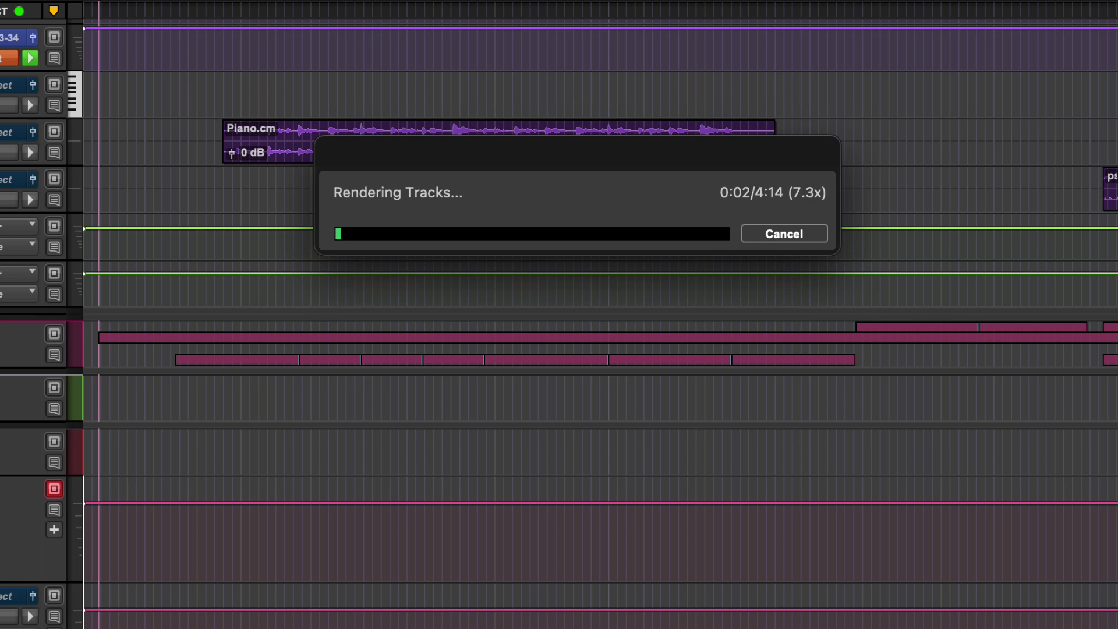